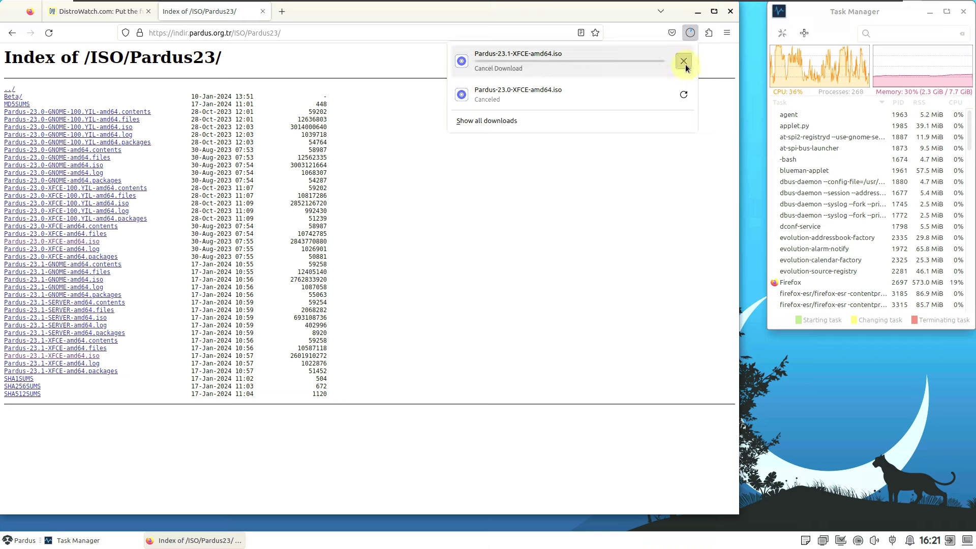
- Cancel the download of Pardus-23.1-XFCE-amd64.iso and close the web browser
click(684, 63)
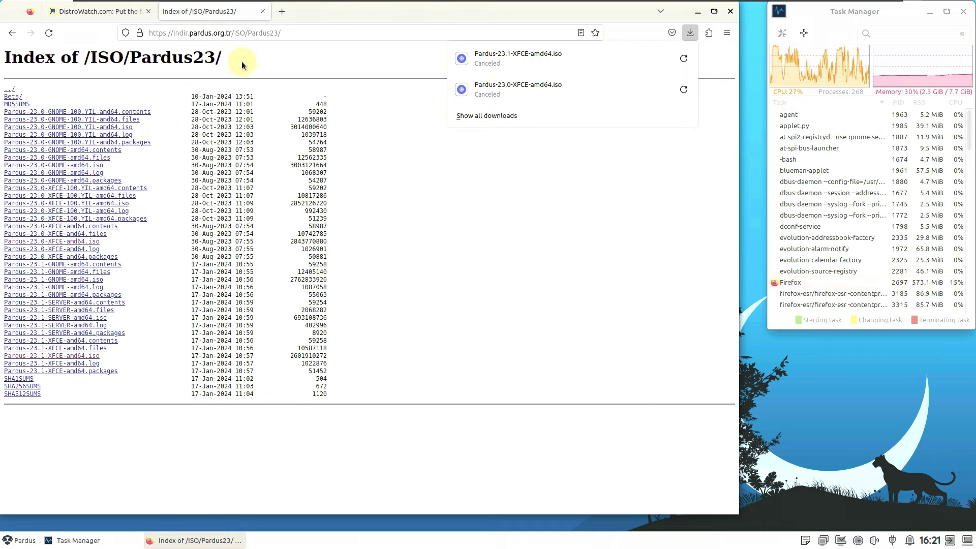
click(216, 14)
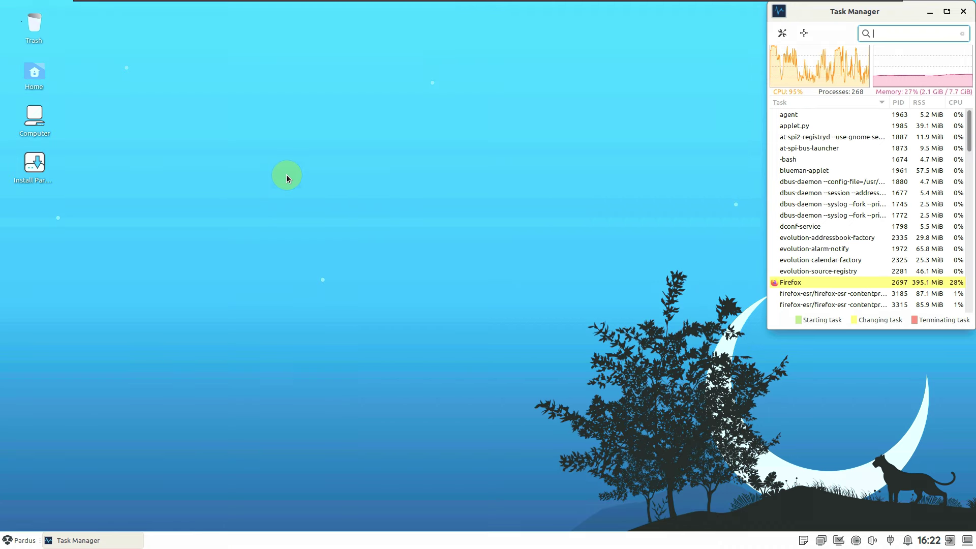
- Open Terminal Emulator, place its window in the upper-left corner of the desktop and enlarge it up to the Task Manager
click(26, 537)
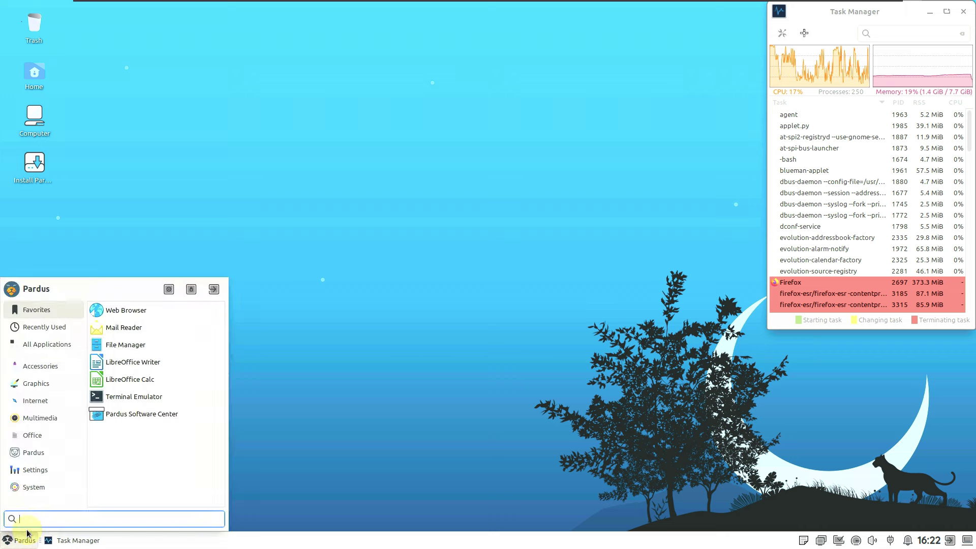
click(118, 400)
drag(437, 147, 140, 11)
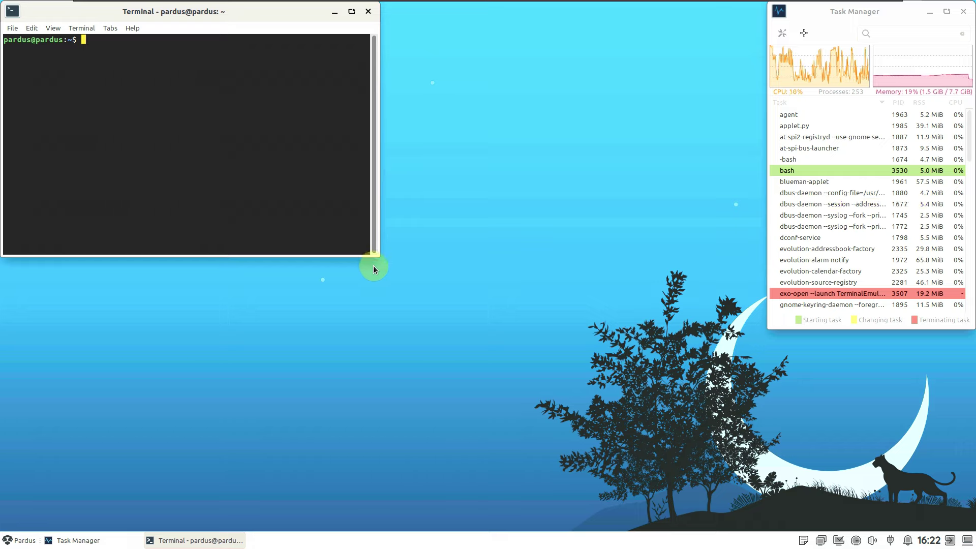
drag(377, 254, 741, 512)
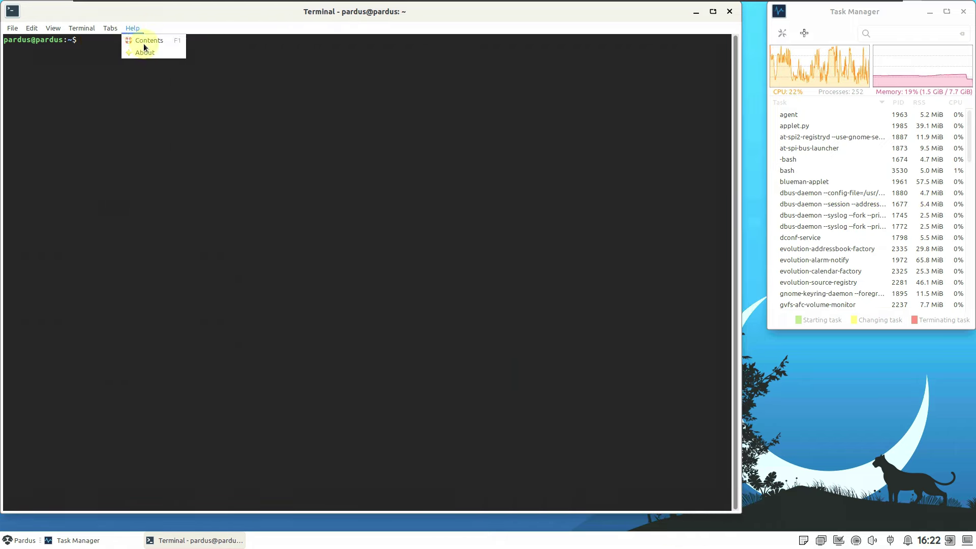
- Dismiss the online manual prompt and check the terminal's version in its About information
click(145, 44)
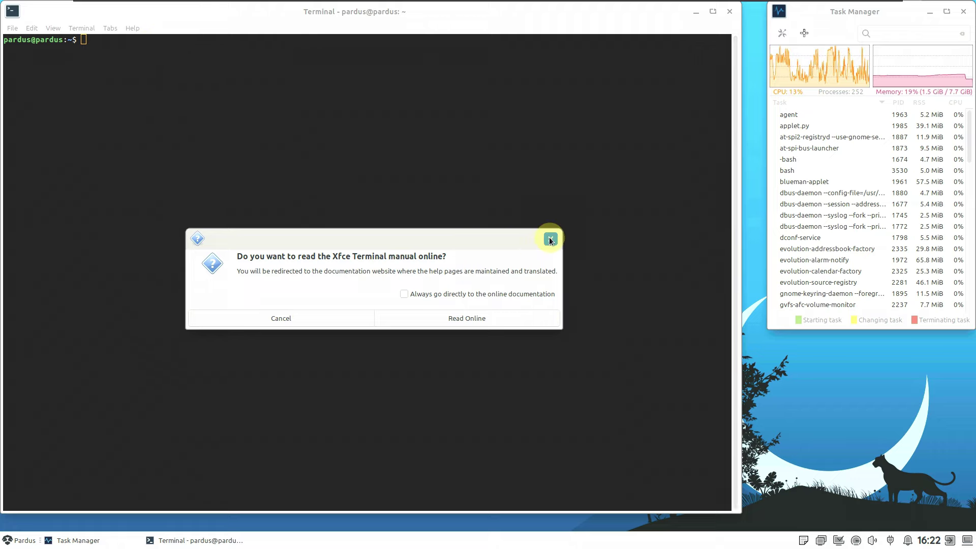
click(550, 240)
click(135, 30)
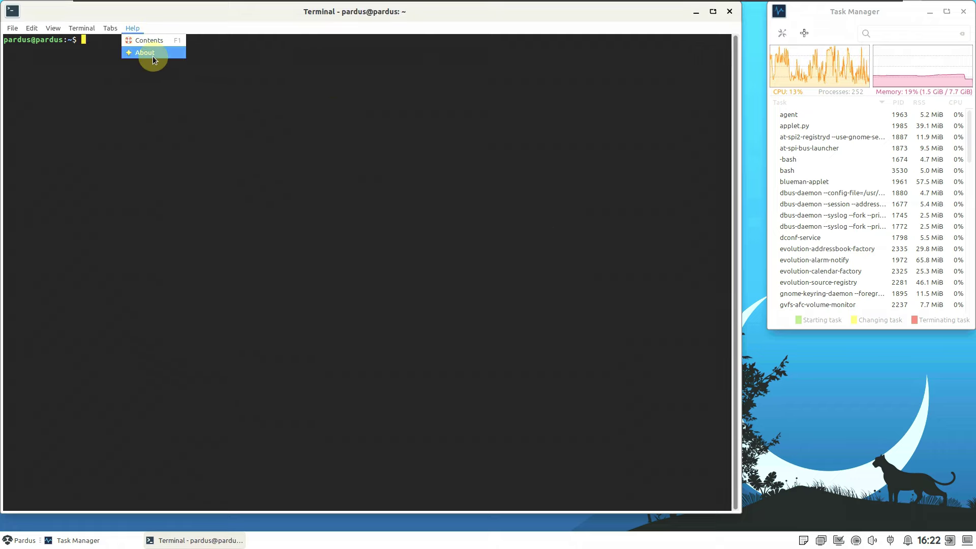
click(153, 56)
drag(389, 295, 281, 317)
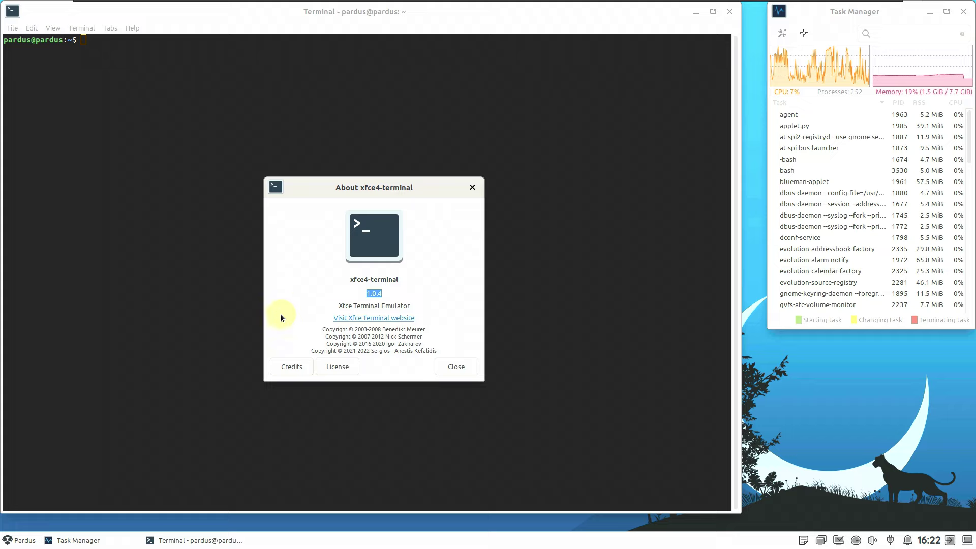
click(451, 365)
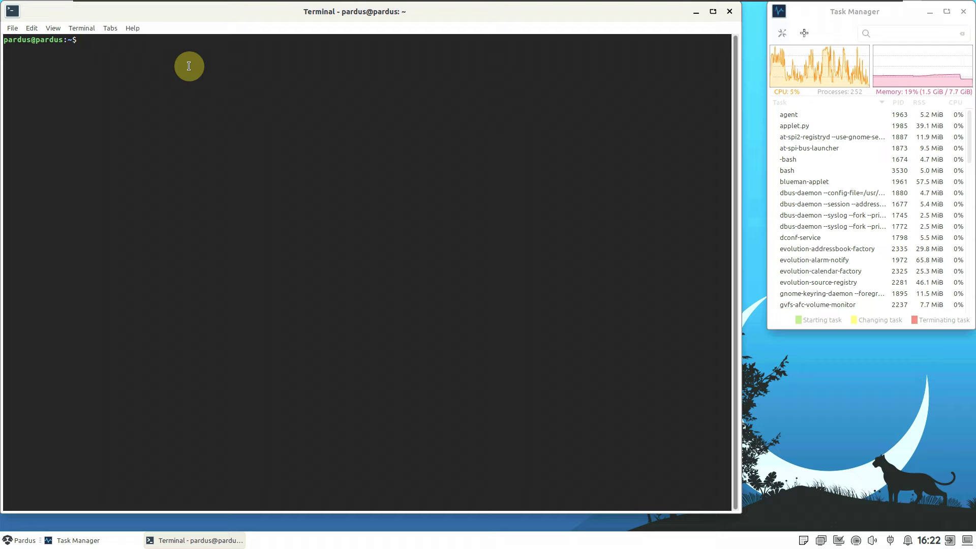
- Run inxi -sv8 and examine the System, Machine, Memory and PCI Slots sections of the report
text(inxi -sv8)
key(Return)
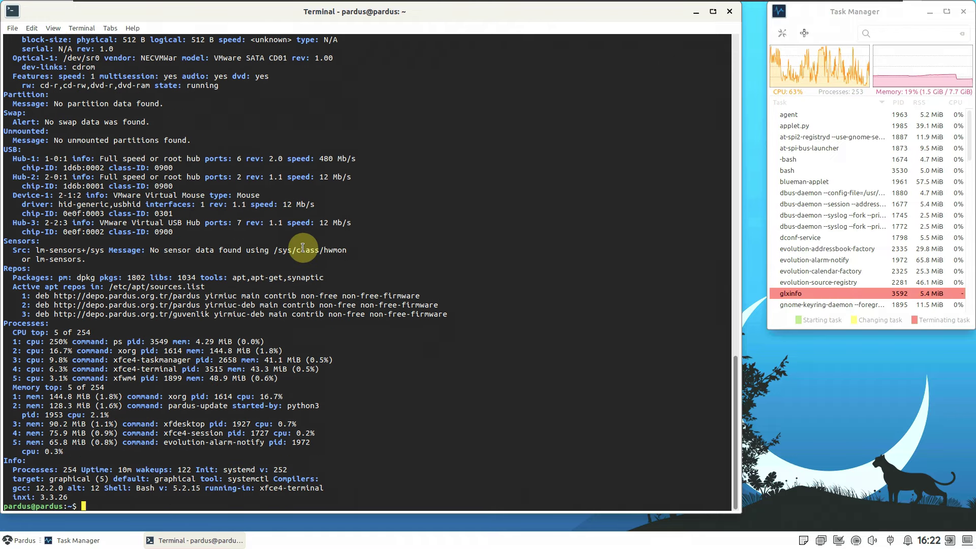
scroll(303, 247, up, 20)
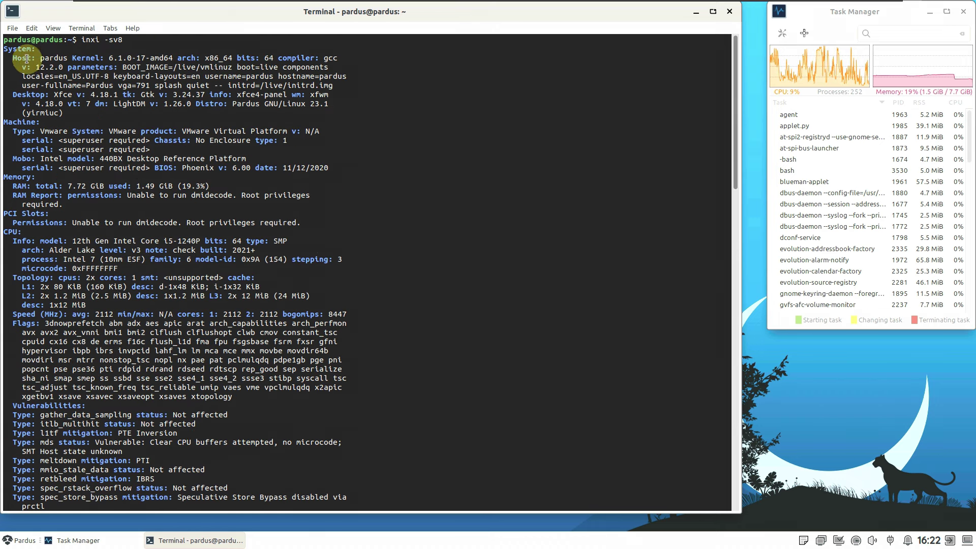
drag(6, 47, 198, 116)
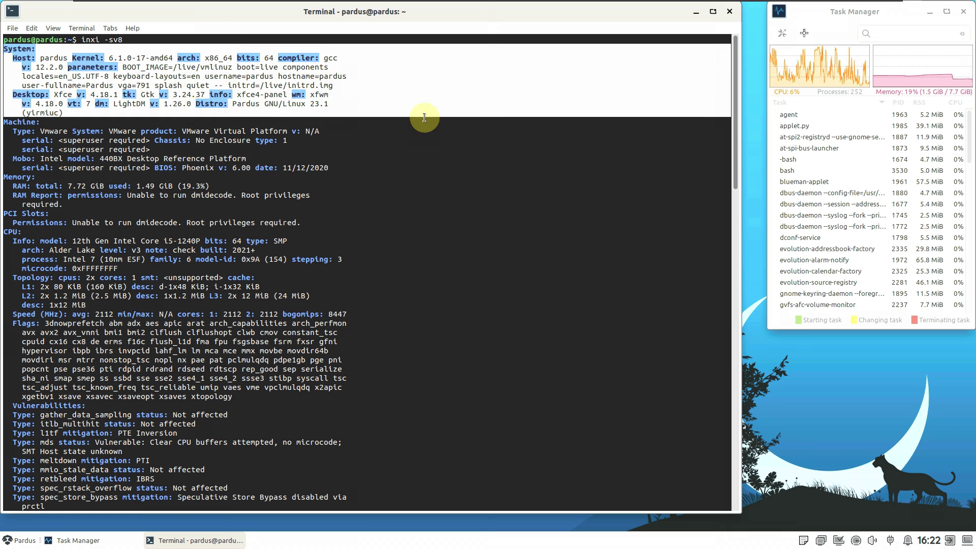
click(453, 143)
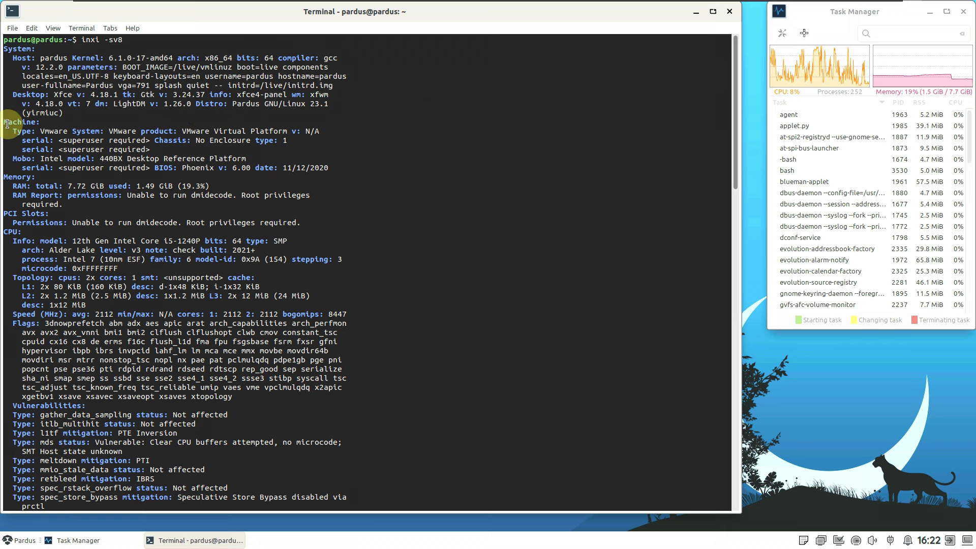
drag(7, 123, 357, 223)
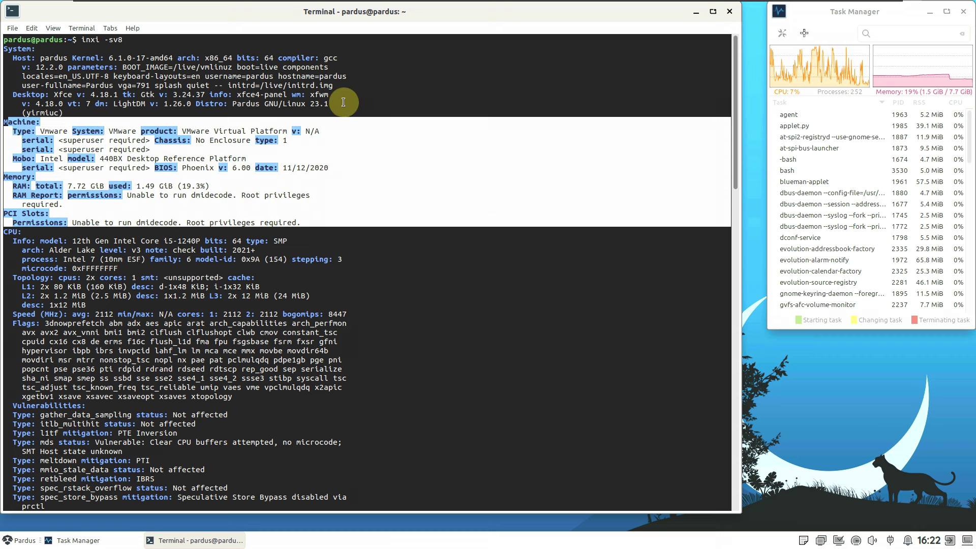
- Examine the CPU details and the Vulnerabilities list in the inxi report
scroll(303, 104, down, 8)
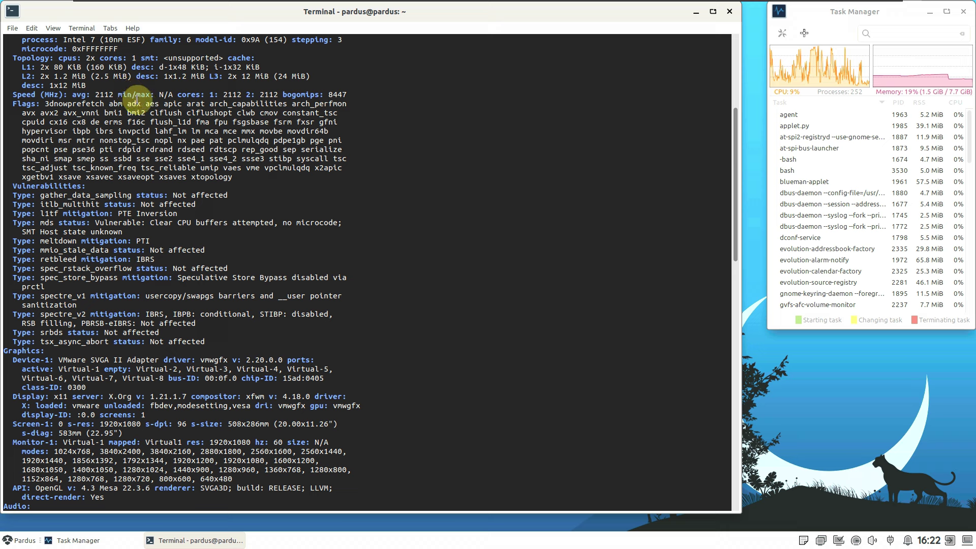
scroll(407, 151, up, 2)
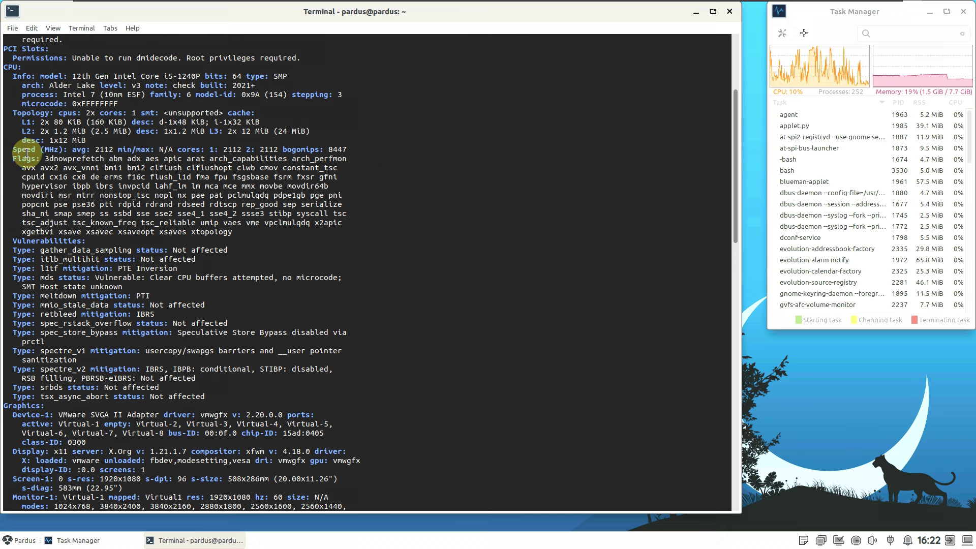
drag(6, 67, 290, 235)
scroll(287, 209, down, 4)
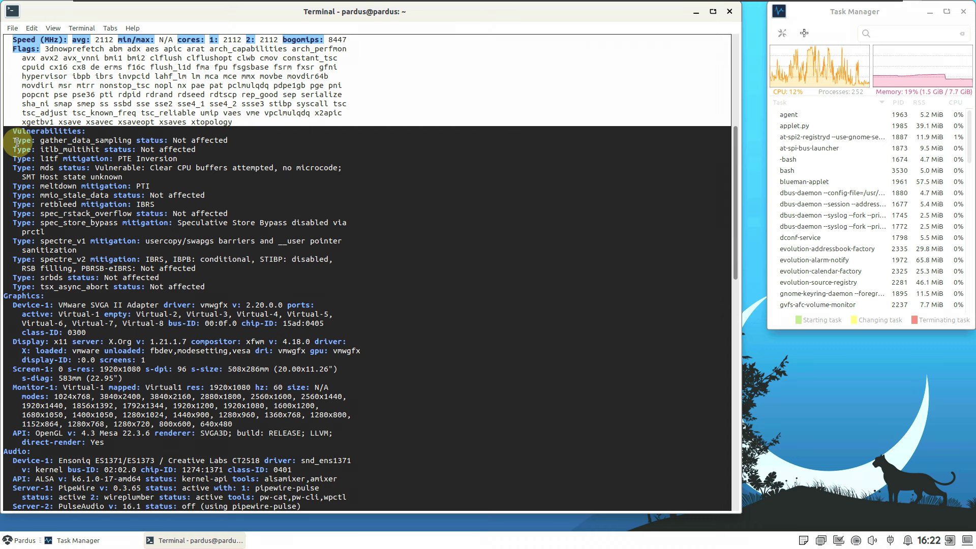
drag(14, 132, 241, 284)
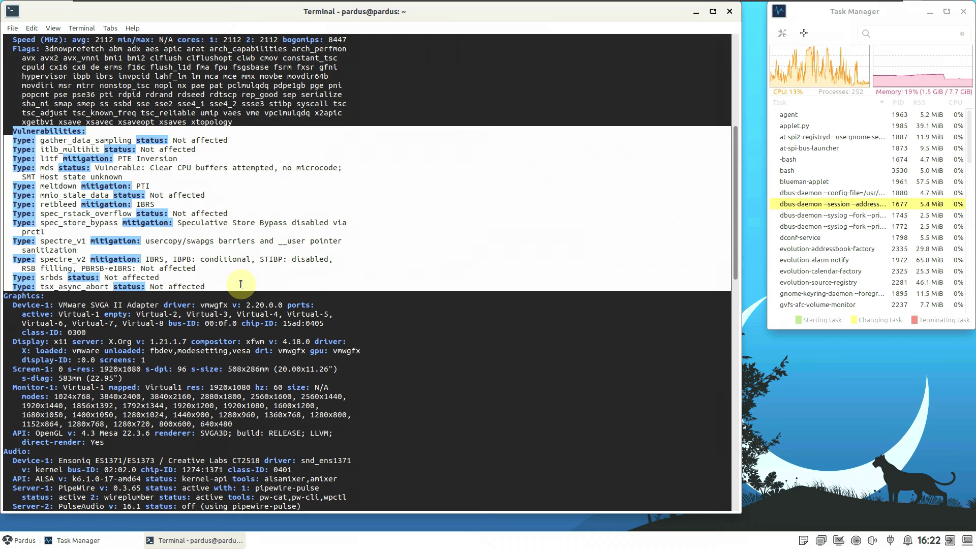
- Examine the Graphics and Audio sections of the inxi report
scroll(276, 47, down, 8)
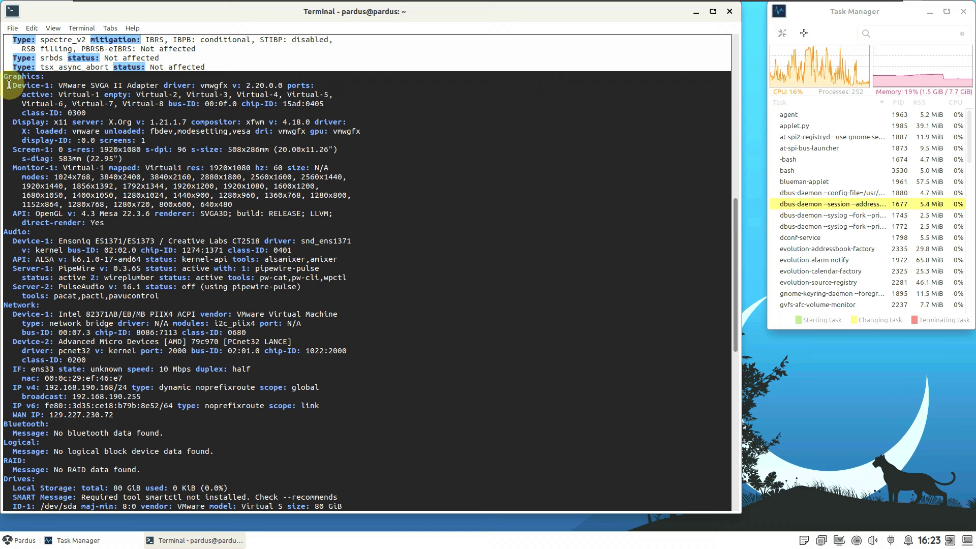
drag(5, 77, 265, 223)
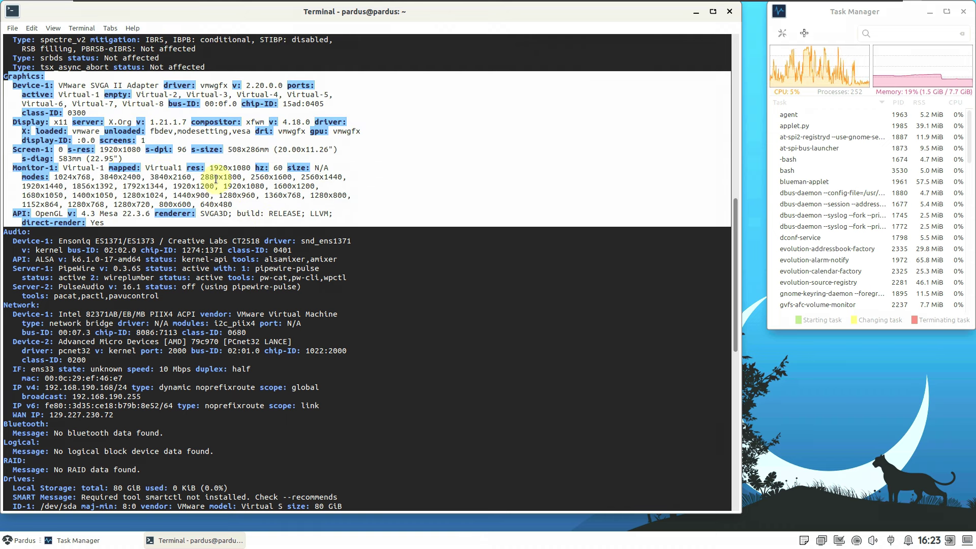
scroll(216, 179, down, 4)
click(7, 122)
drag(7, 122, 250, 183)
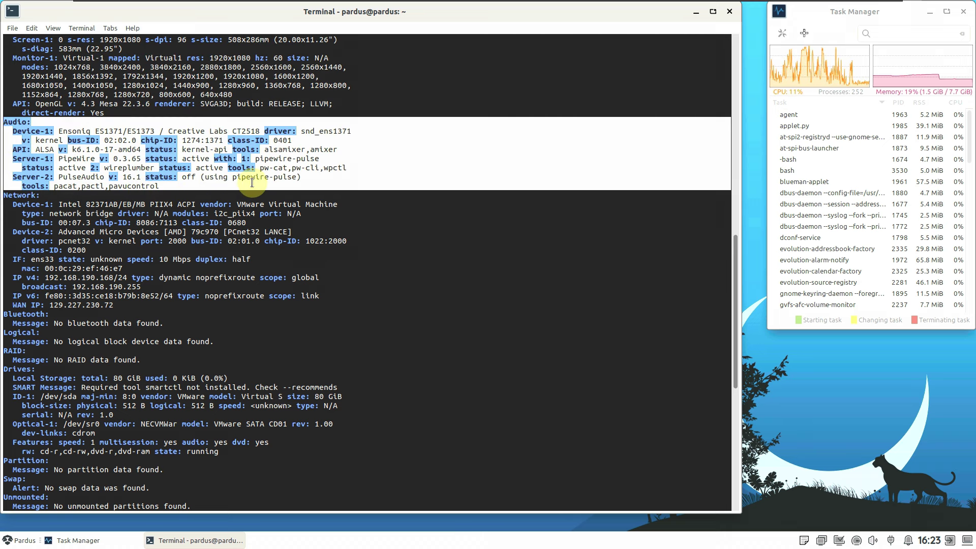
- Examine the rest of the inxi report, from Network and Drives through USB, Sensors and Repos to Processes and Info
drag(6, 195, 389, 505)
scroll(346, 407, down, 5)
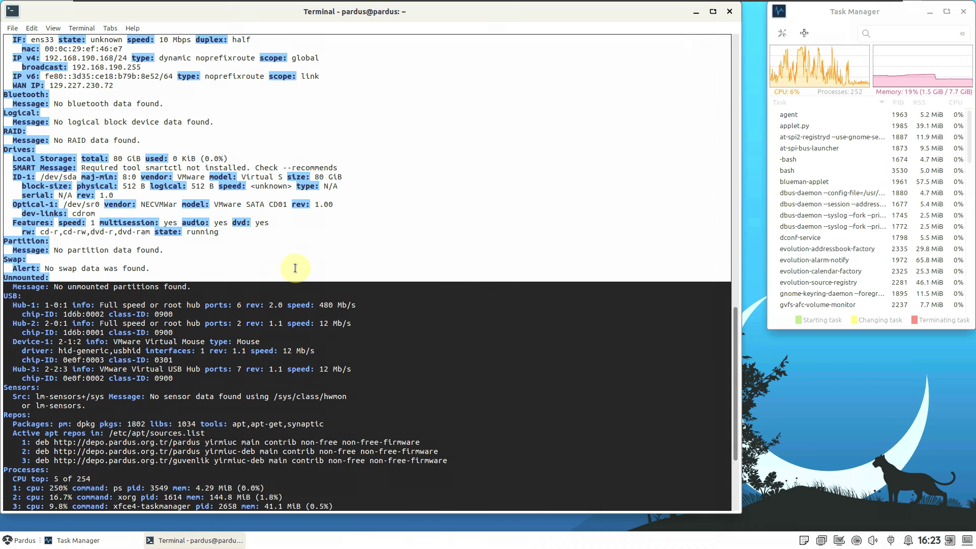
drag(9, 243, 257, 325)
scroll(218, 277, down, 4)
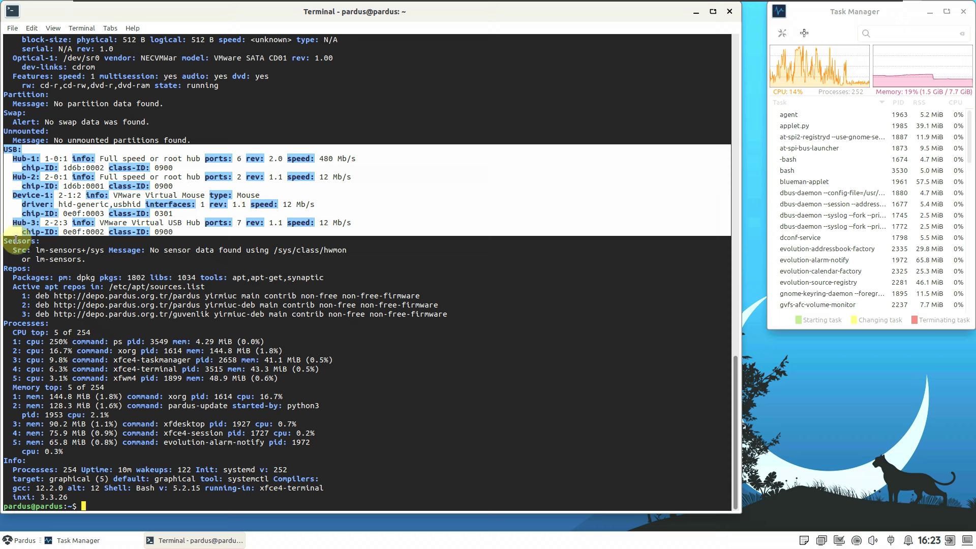
drag(4, 242, 435, 311)
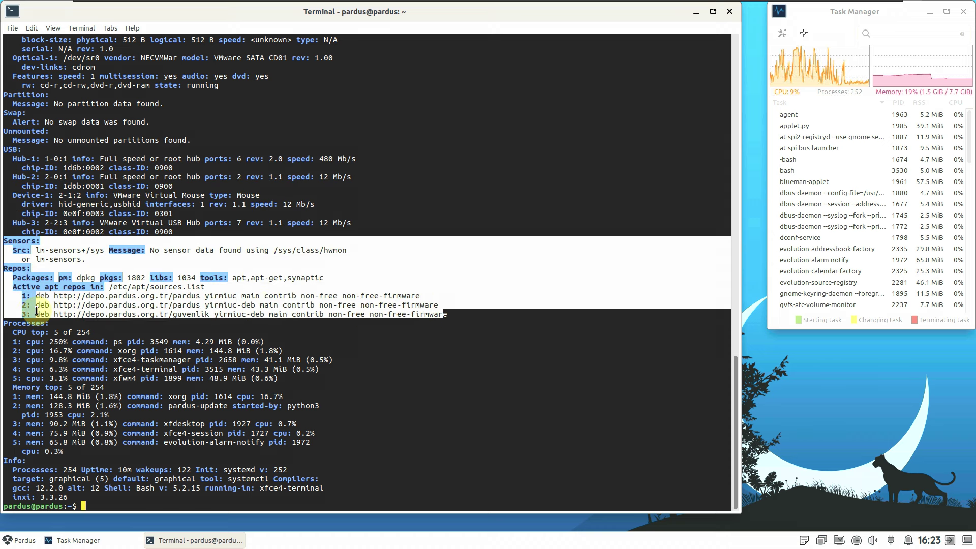
drag(4, 323, 306, 494)
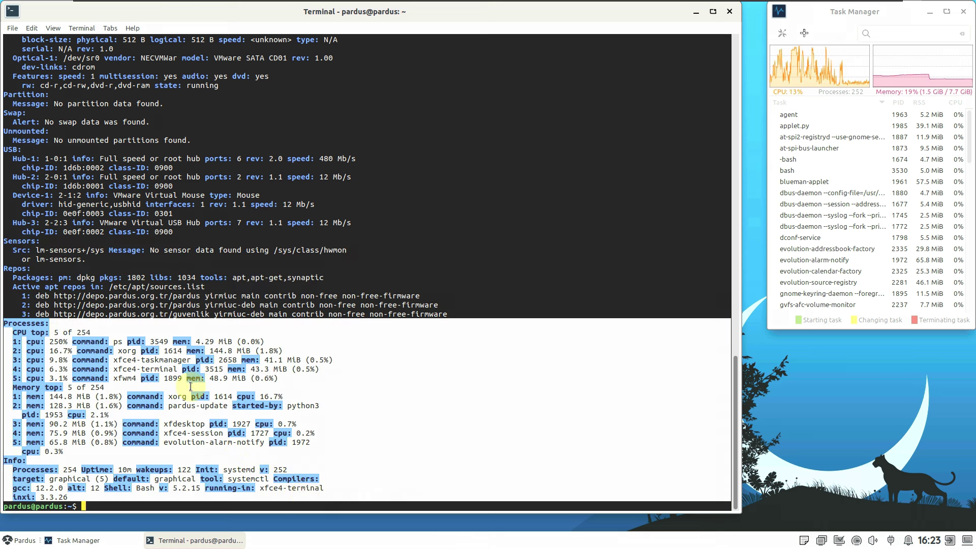
click(117, 498)
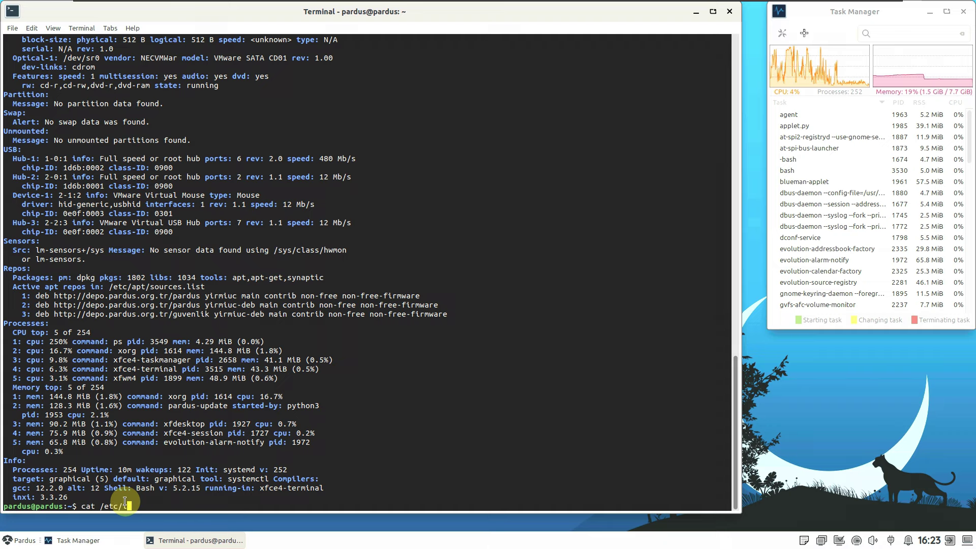
- Print the contents of /etc/issue and try to run neofetch
key(Return)
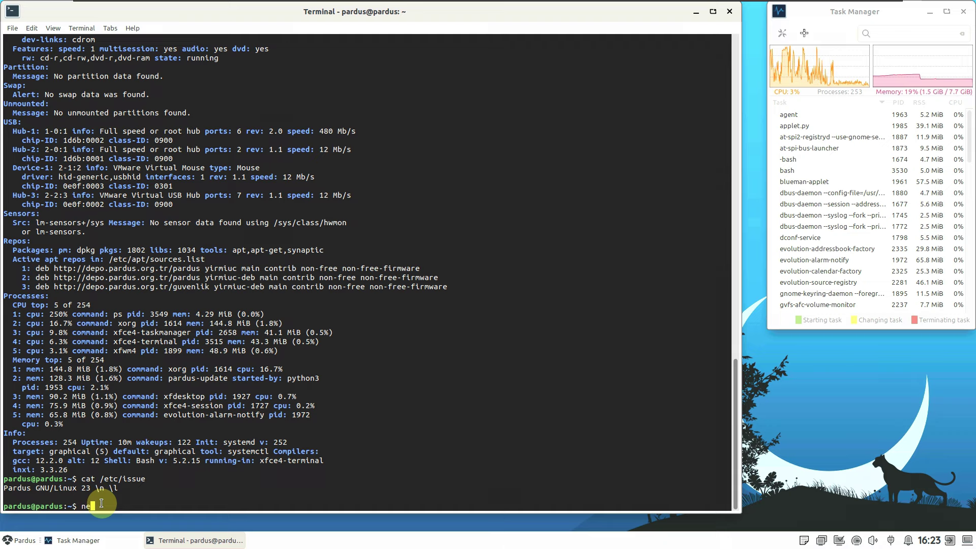
text(neofetch)
key(Return)
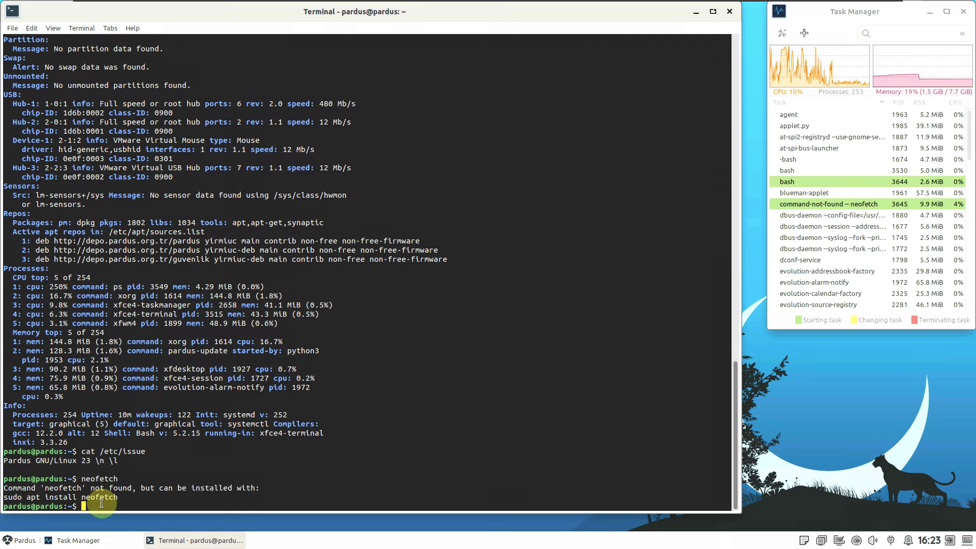
- Copy the suggested command sudo apt install neofetch to the prompt, run it and confirm the installation with y
drag(118, 497, 11, 496)
right_click(11, 496)
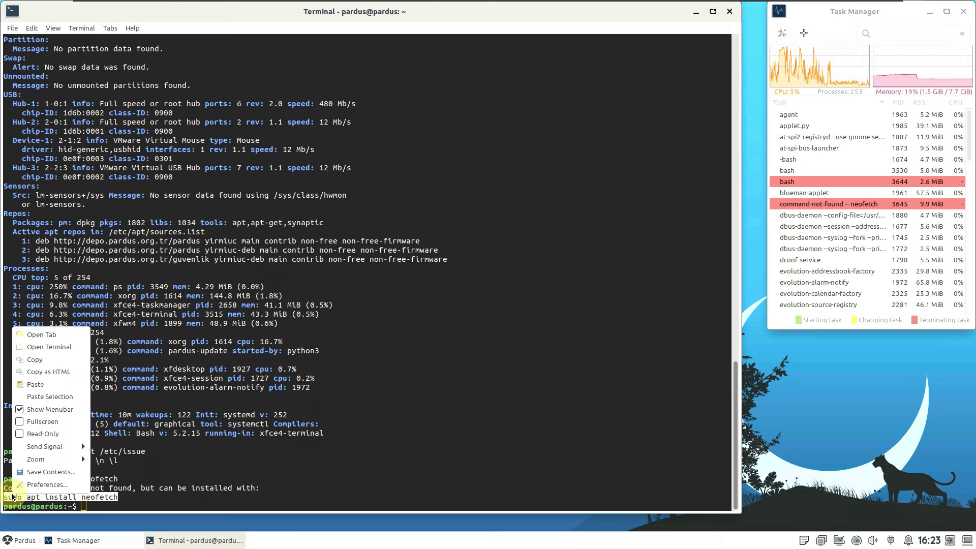
click(46, 367)
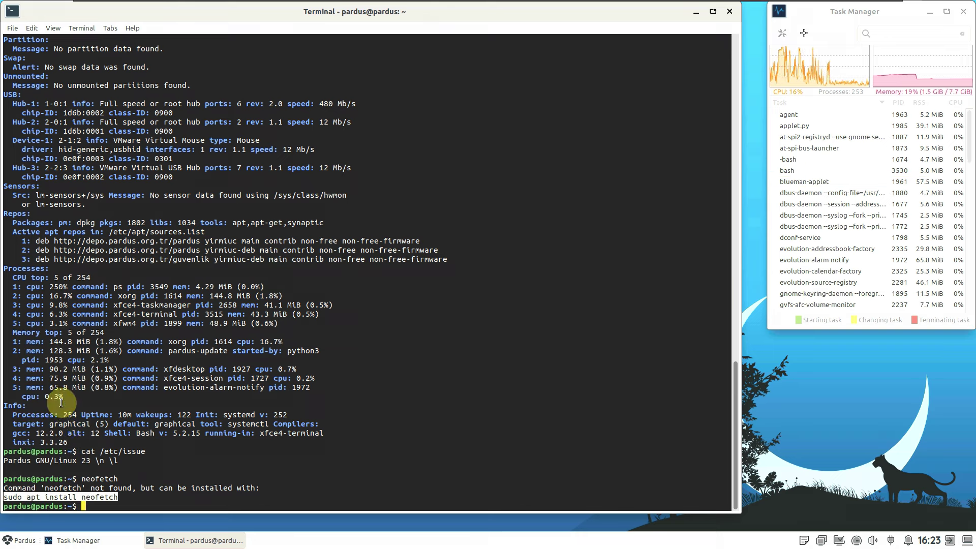
right_click(90, 505)
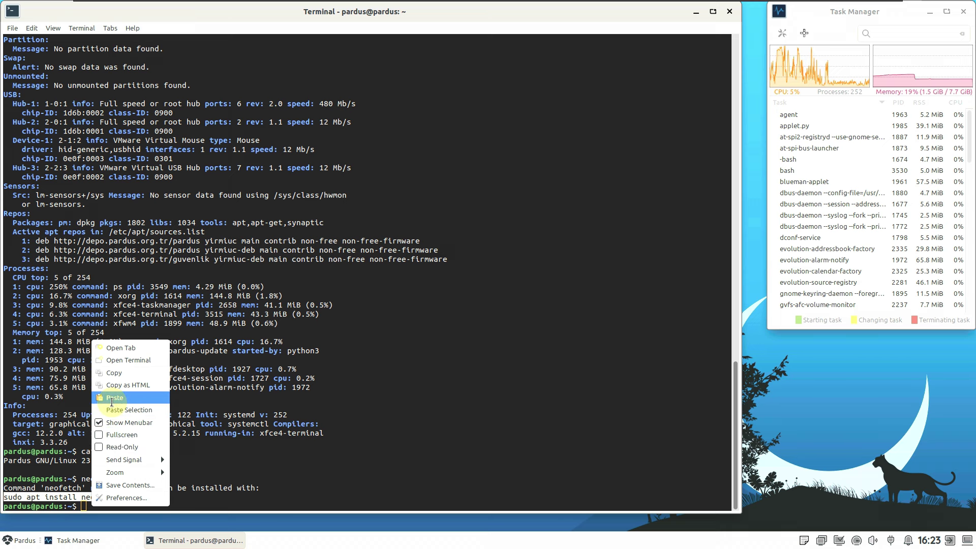
click(111, 404)
key(Return)
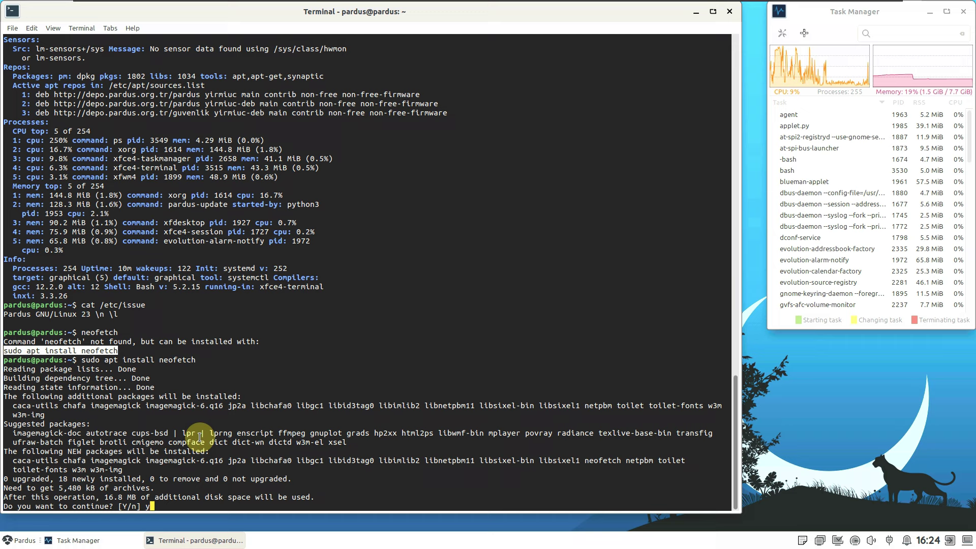
key(Return)
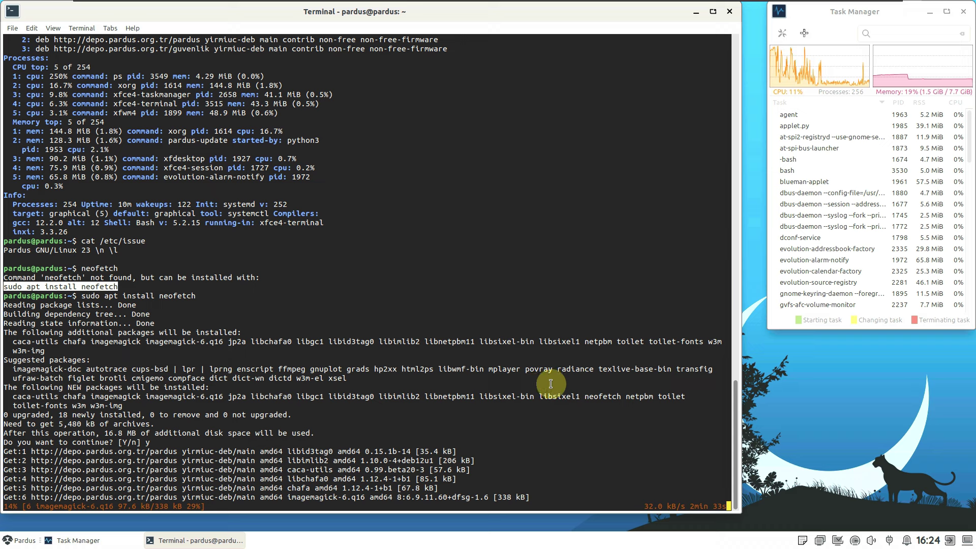
- Show the sticky note and dismiss it, and view the Ethernet network applet's connection options
click(802, 540)
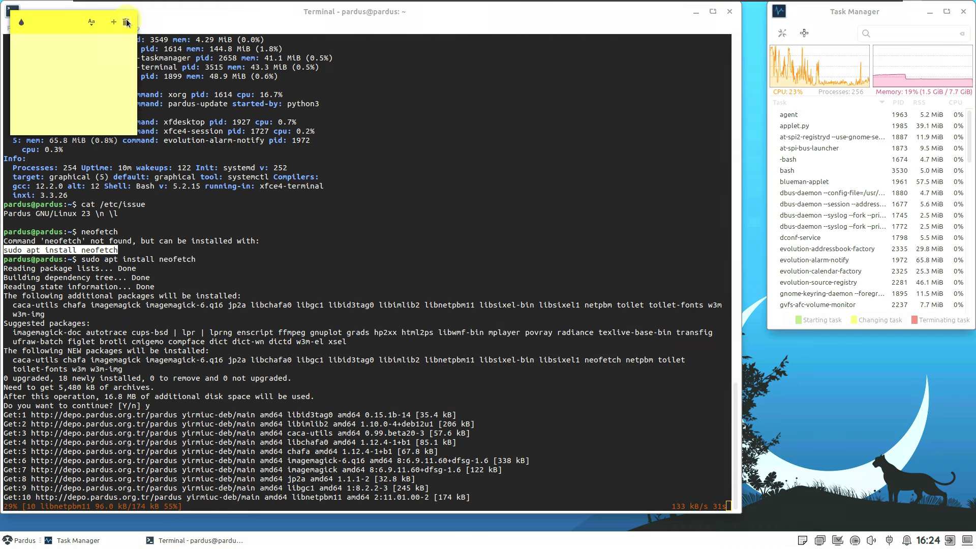
click(126, 22)
click(819, 541)
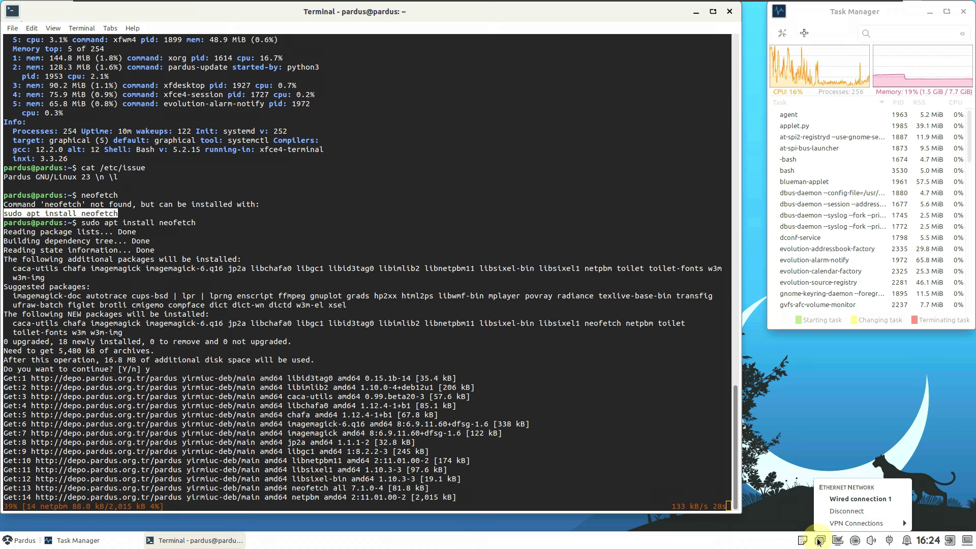
click(819, 541)
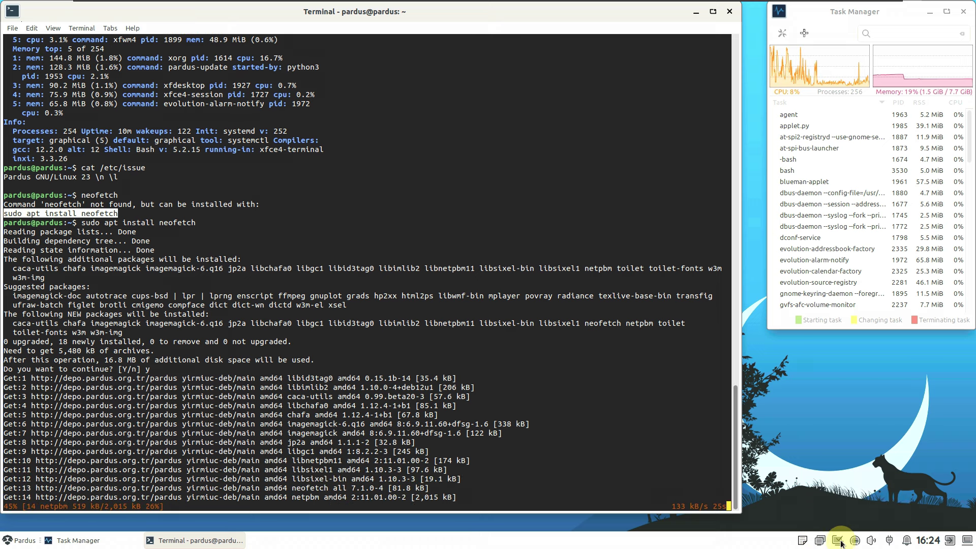
- Open Pardus Update from its applet and check for updates, viewing and closing Pardus Power Manager in between
click(837, 543)
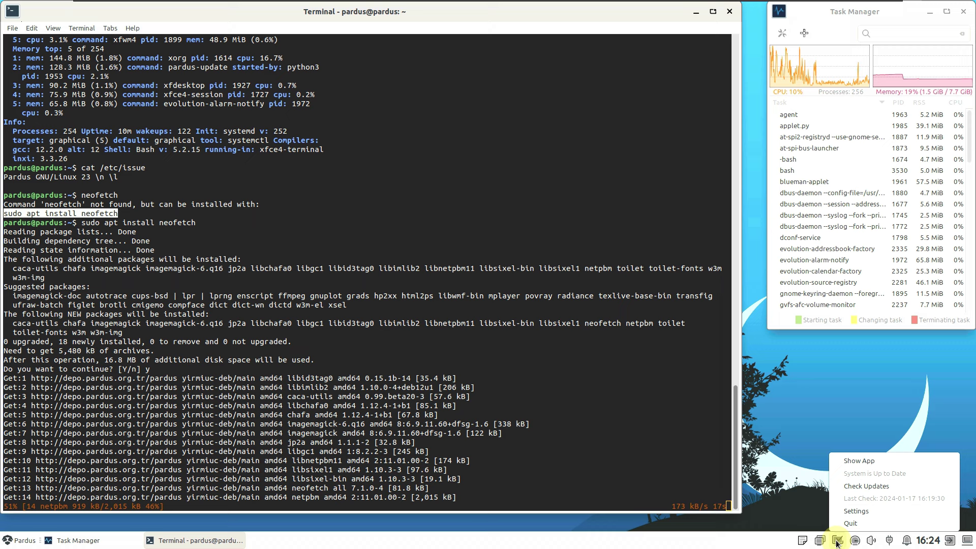
click(874, 465)
click(855, 541)
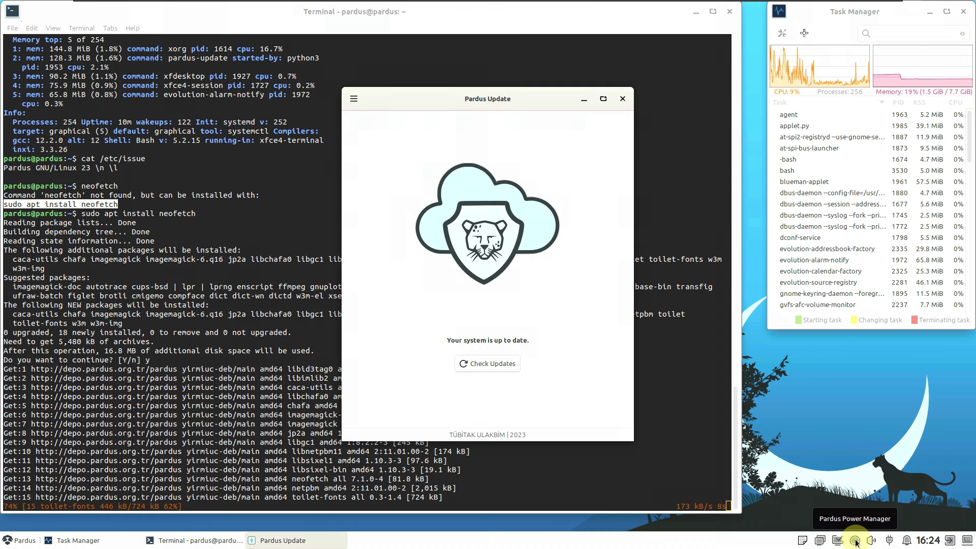
click(856, 541)
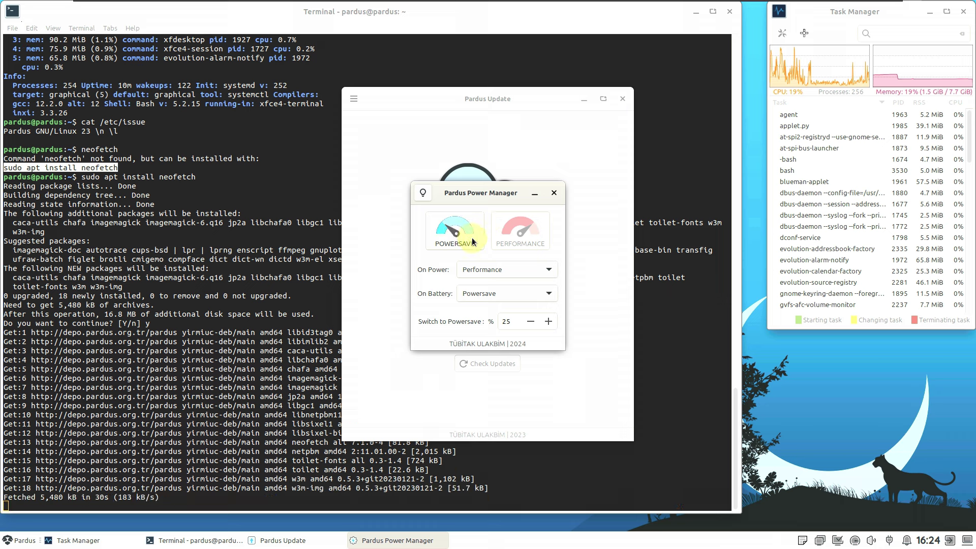
click(554, 193)
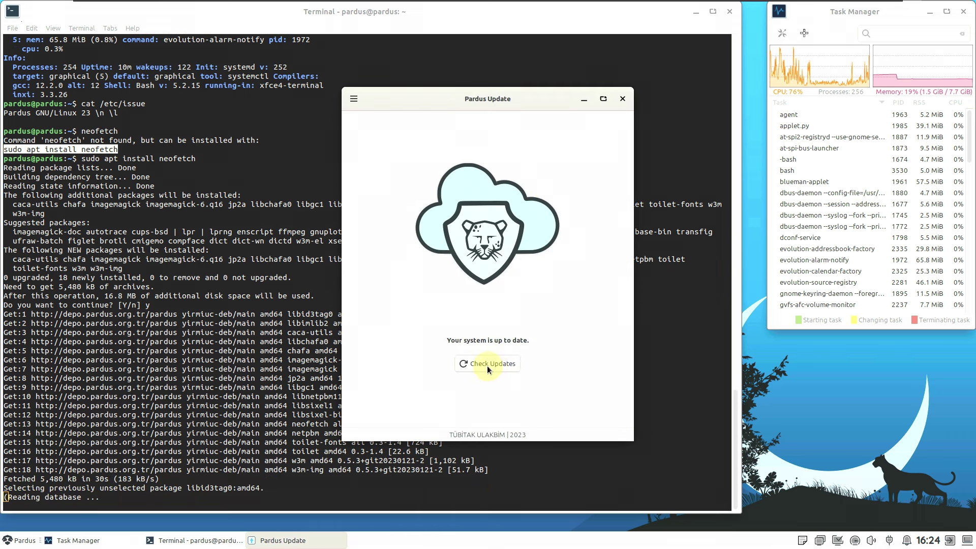
click(505, 364)
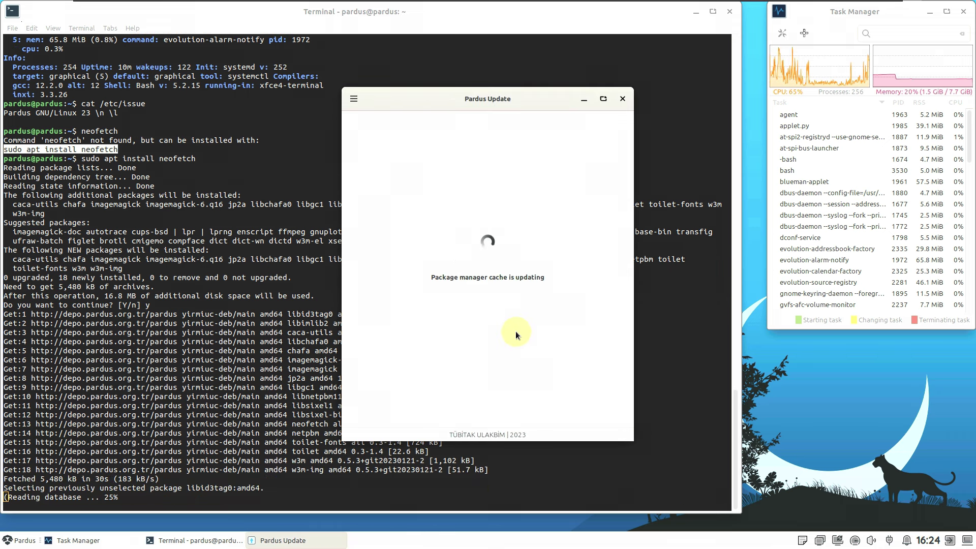
- Show the About information of the PulseAudio plugin and open its audio mixer
right_click(867, 543)
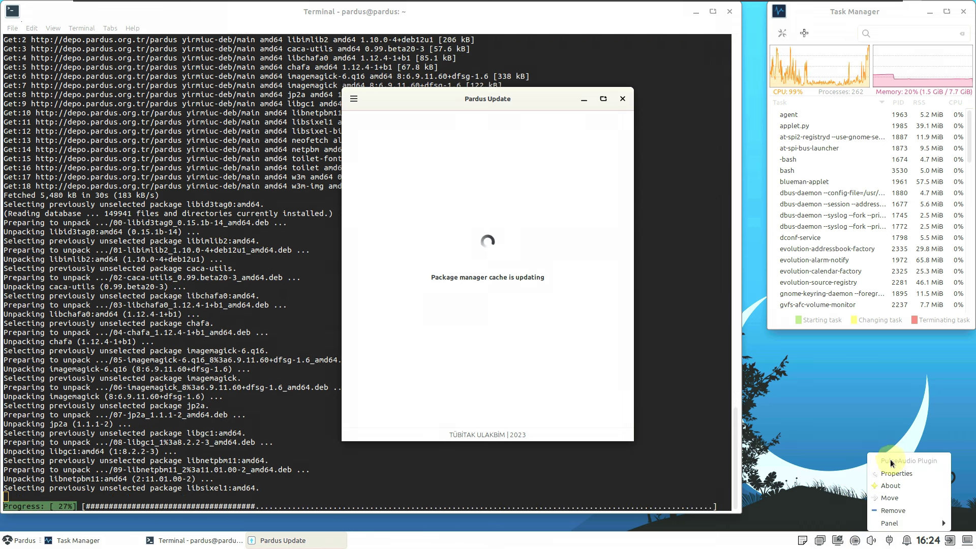
click(891, 484)
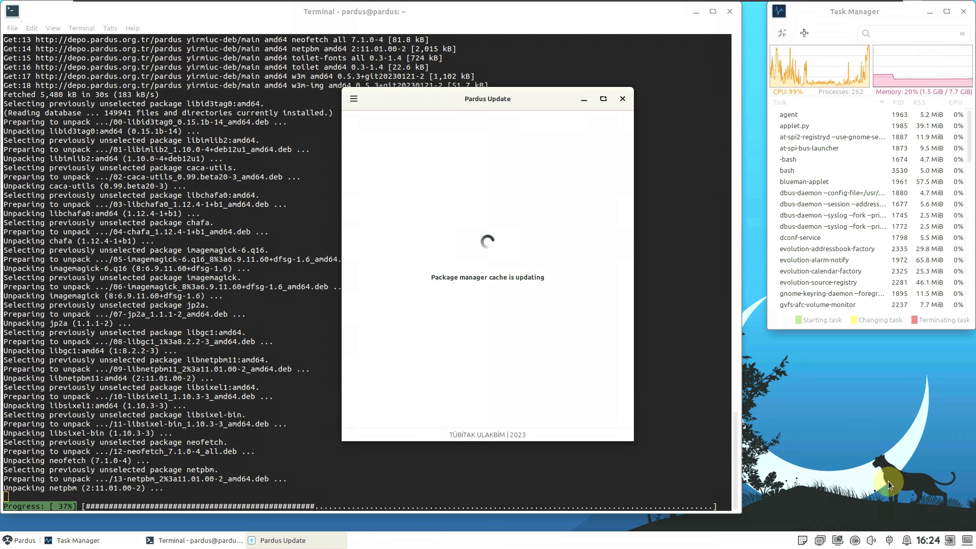
click(872, 540)
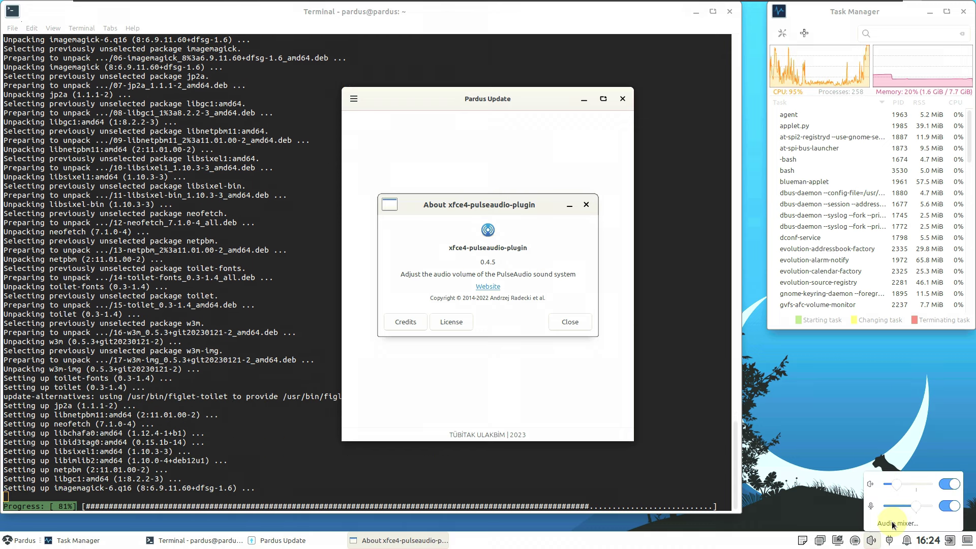
click(820, 438)
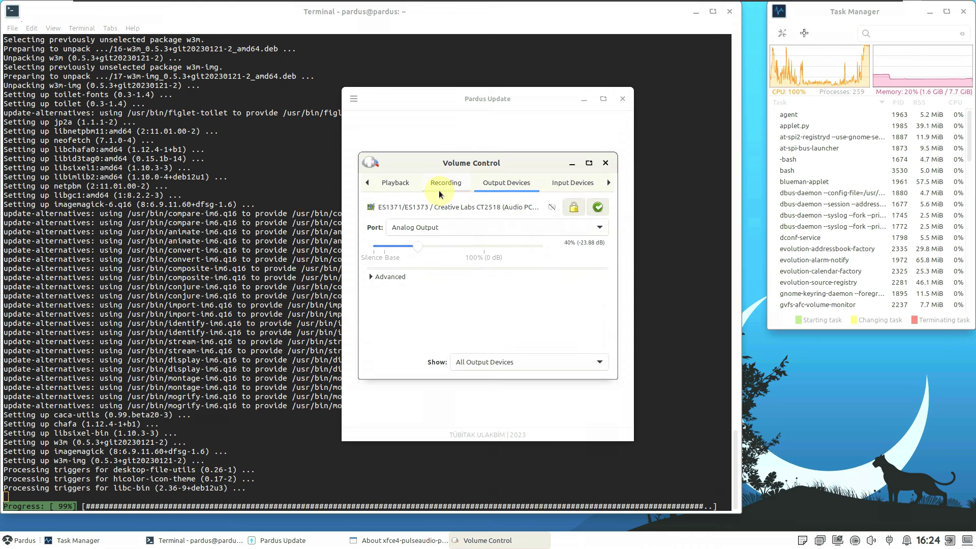
- Look through the Playback, Output Devices, Input Devices and Configuration pages of Volume Control, and close it and the plugin's About window
click(396, 183)
click(506, 183)
click(573, 183)
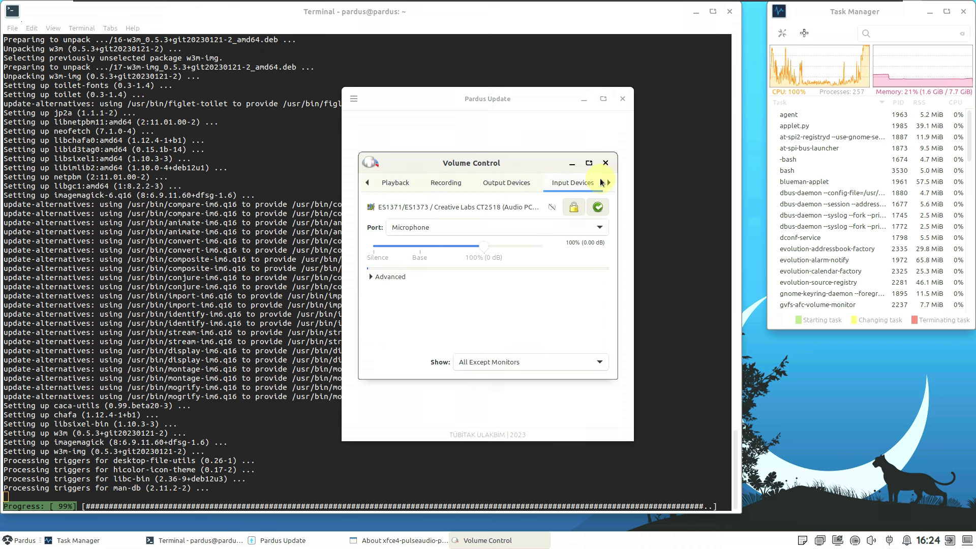
click(610, 182)
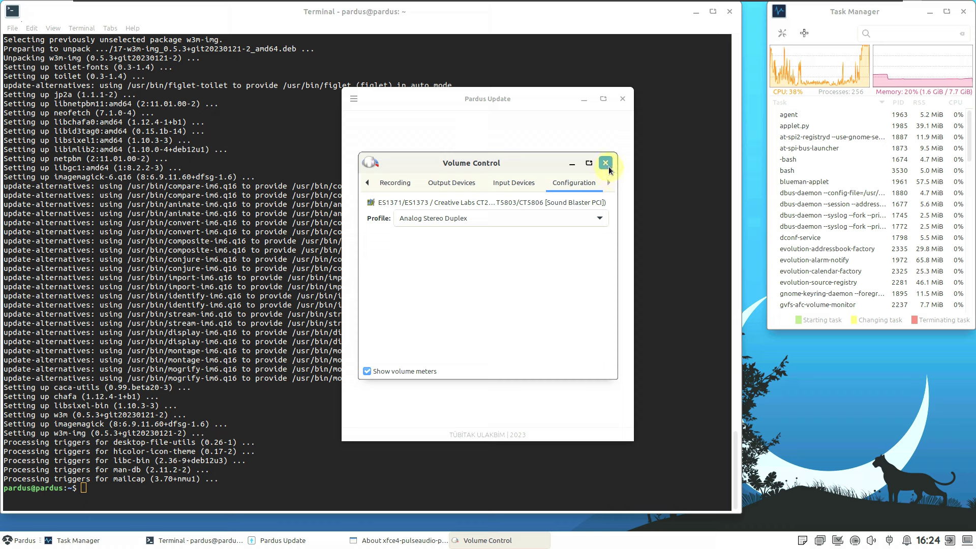
click(606, 164)
click(585, 205)
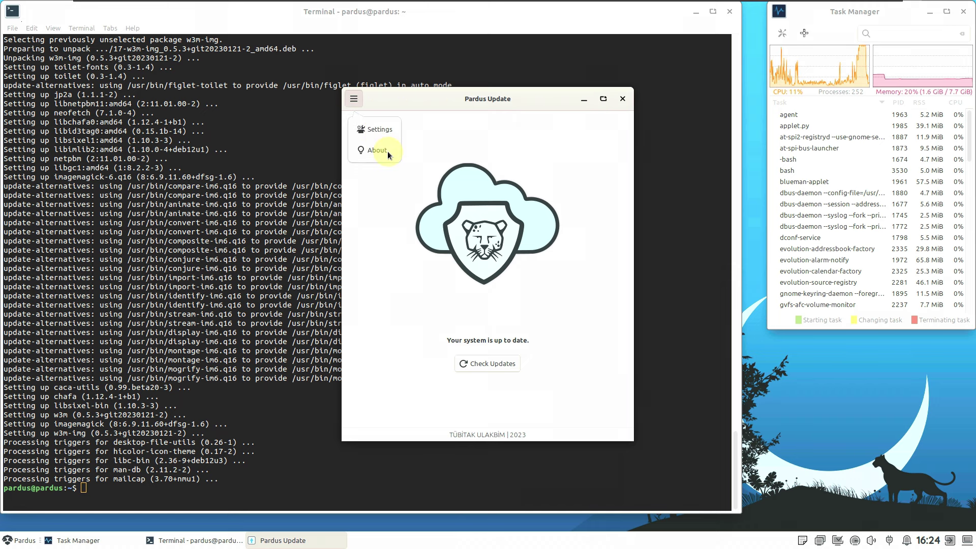
- View the About information of Pardus Update and close the application
click(377, 150)
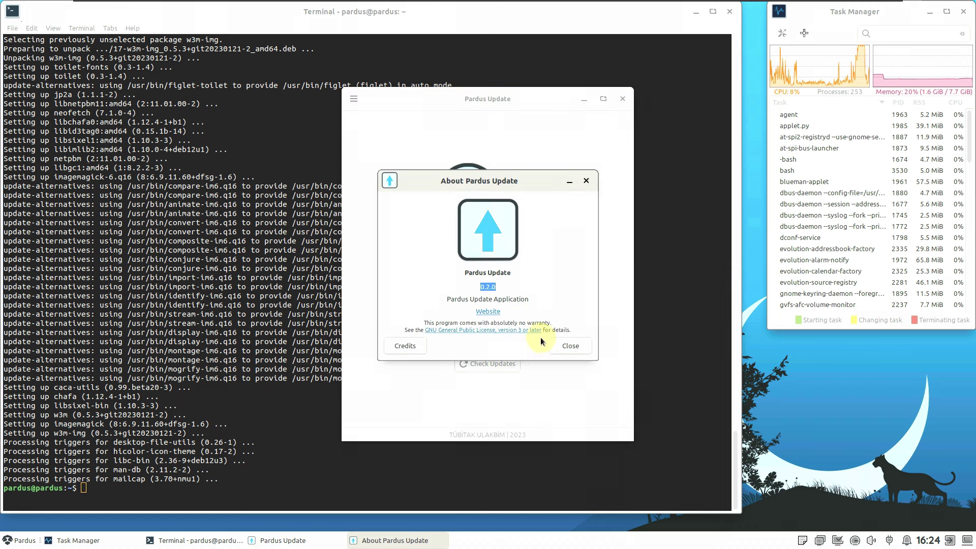
click(566, 345)
click(623, 100)
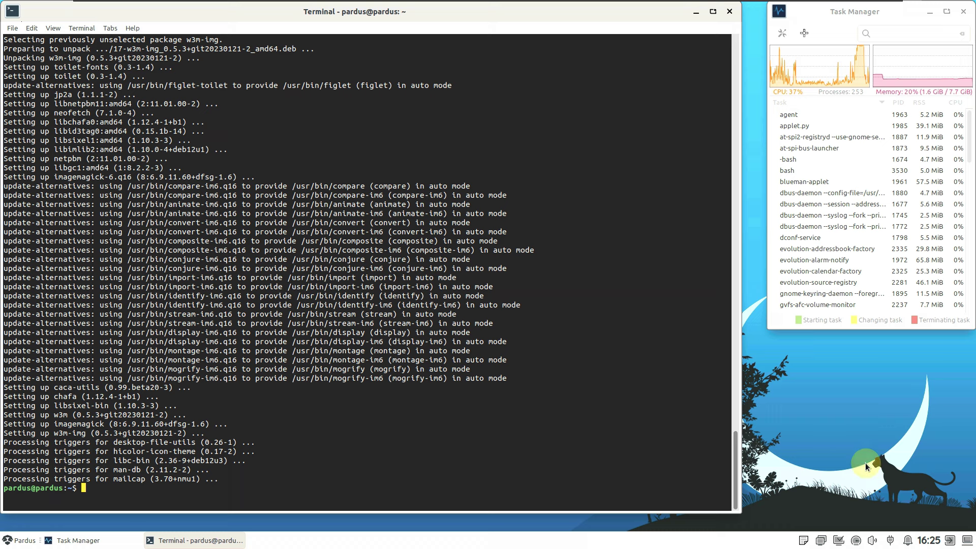
- Open the Power Manager settings from the power applet and view the notification applet's options
click(893, 541)
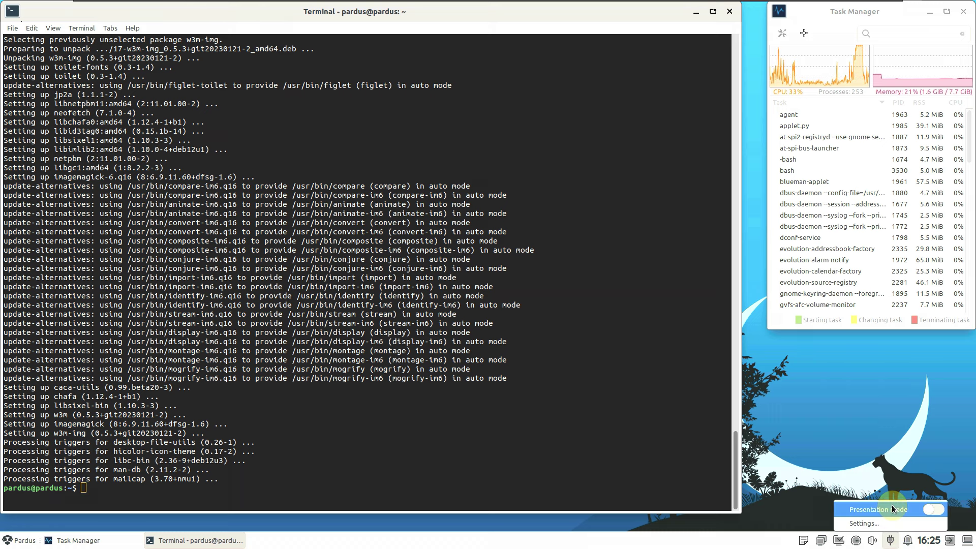
click(897, 523)
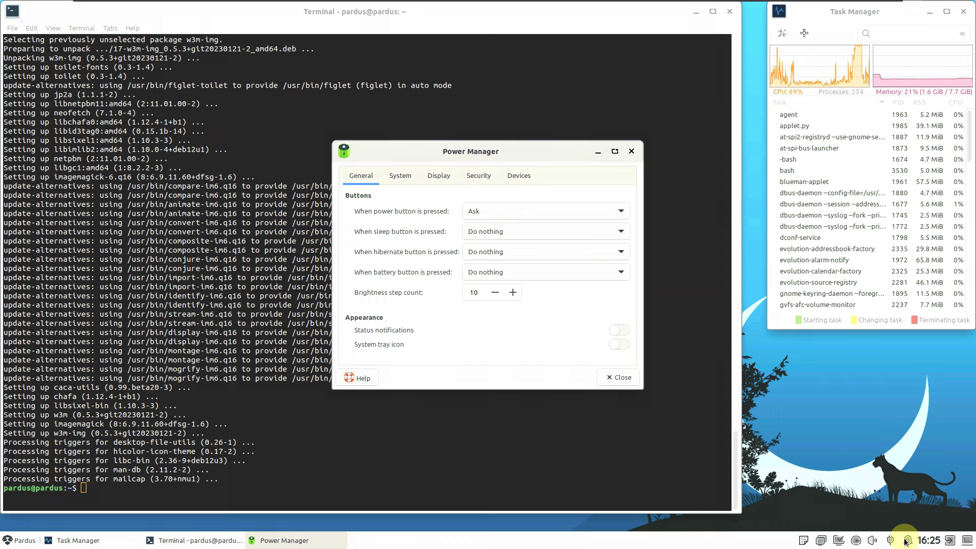
click(907, 541)
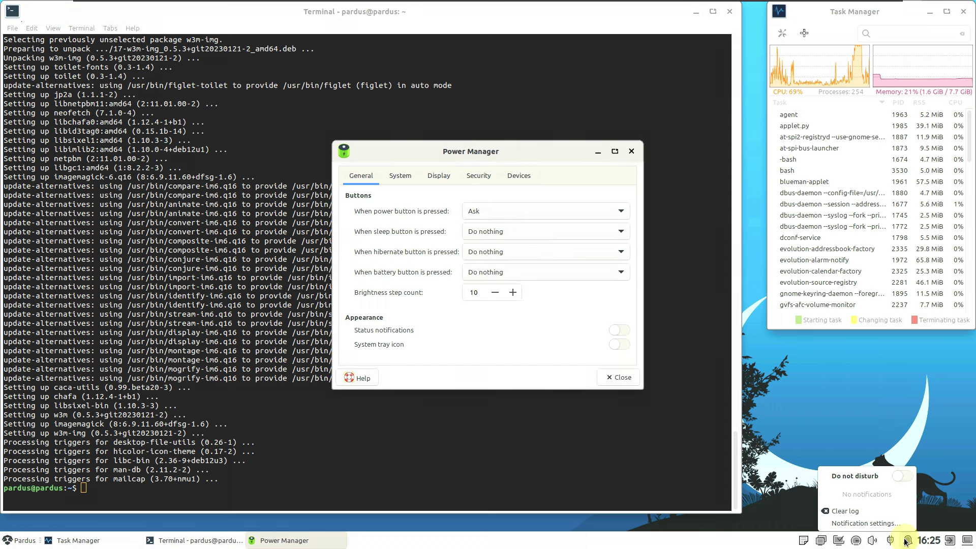
- Look through the System, Display, Security and Devices settings of Power Manager and close it
click(413, 180)
click(411, 178)
click(437, 175)
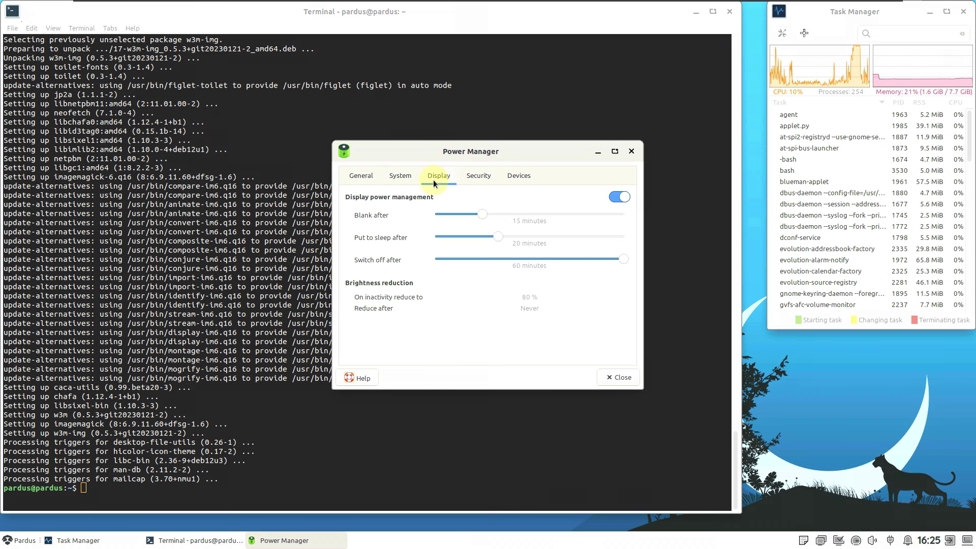
click(477, 176)
click(516, 178)
click(631, 151)
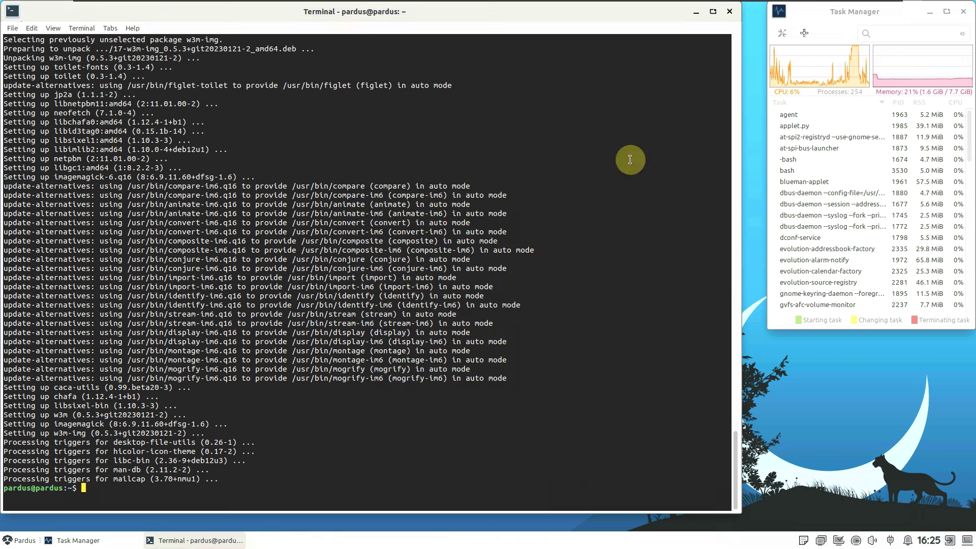
- View the session's log-out options and cancel without leaving the desktop
click(935, 542)
click(943, 540)
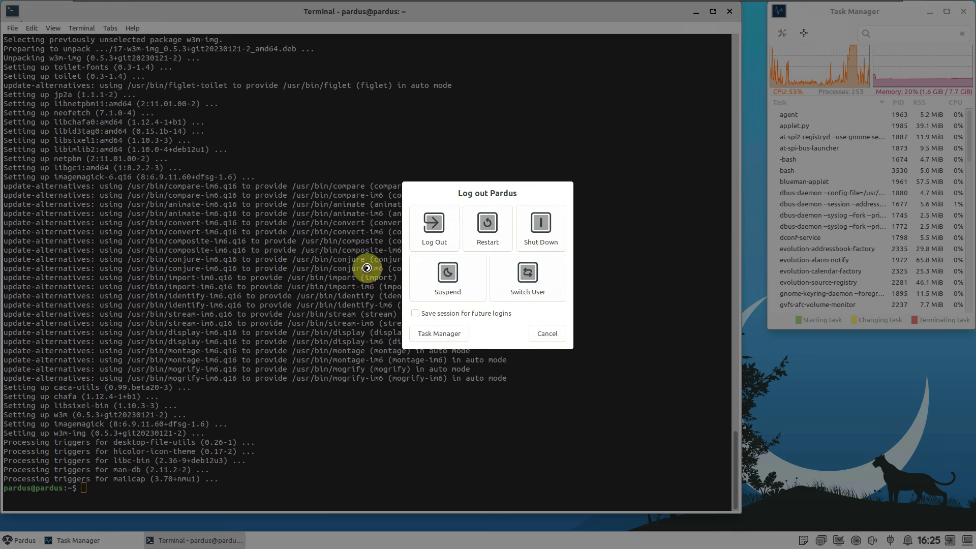
click(545, 335)
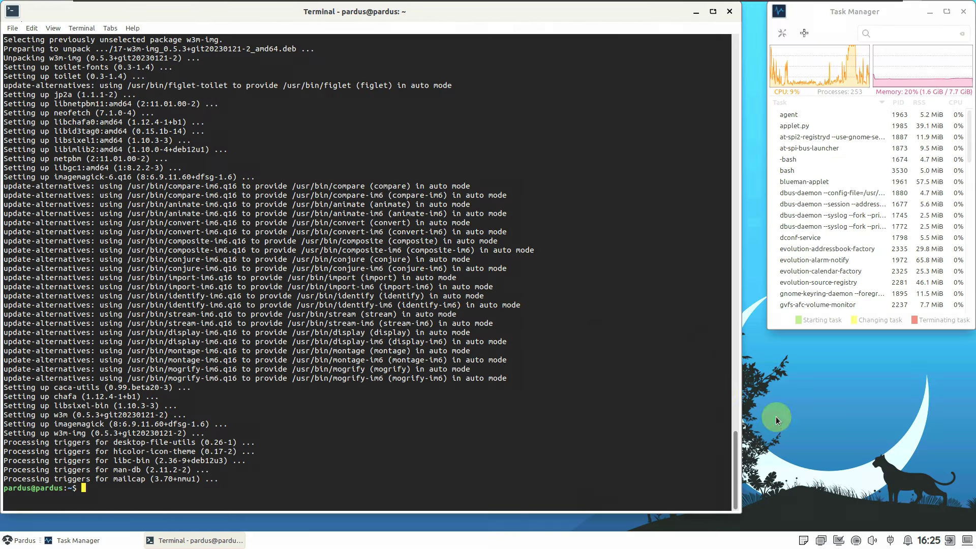
click(967, 541)
click(969, 542)
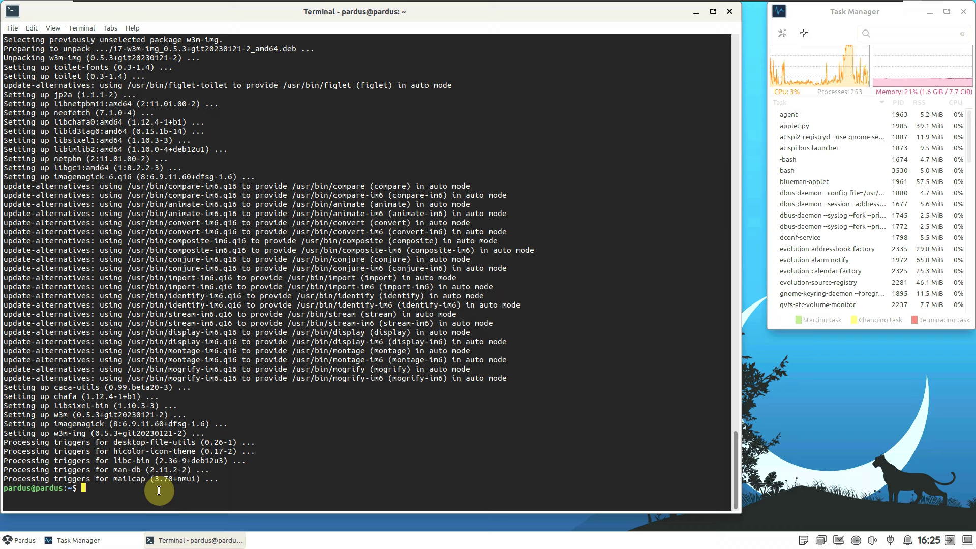
- Run neofetch in the terminal and highlight the release codename yirmiuc on the OS line
text(neofetch)
key(Return)
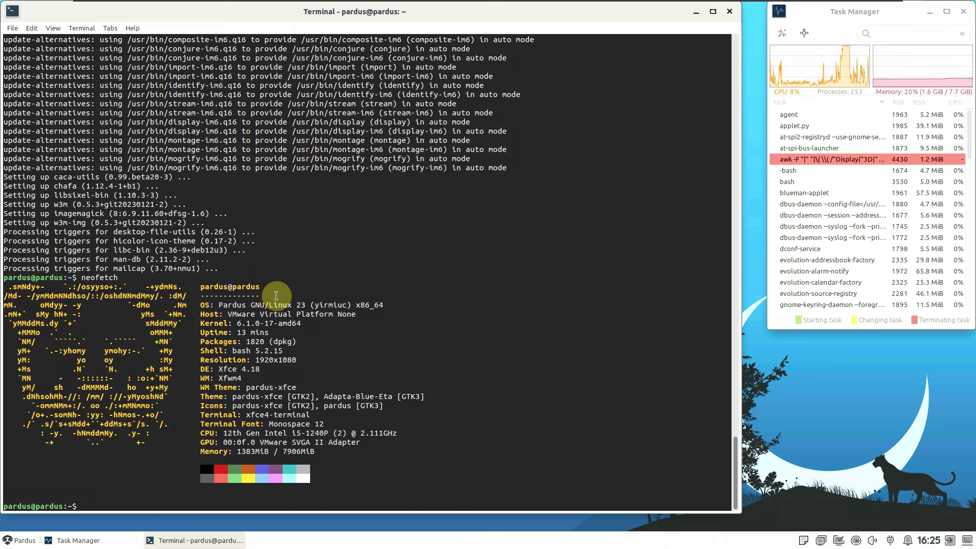
drag(319, 305, 352, 308)
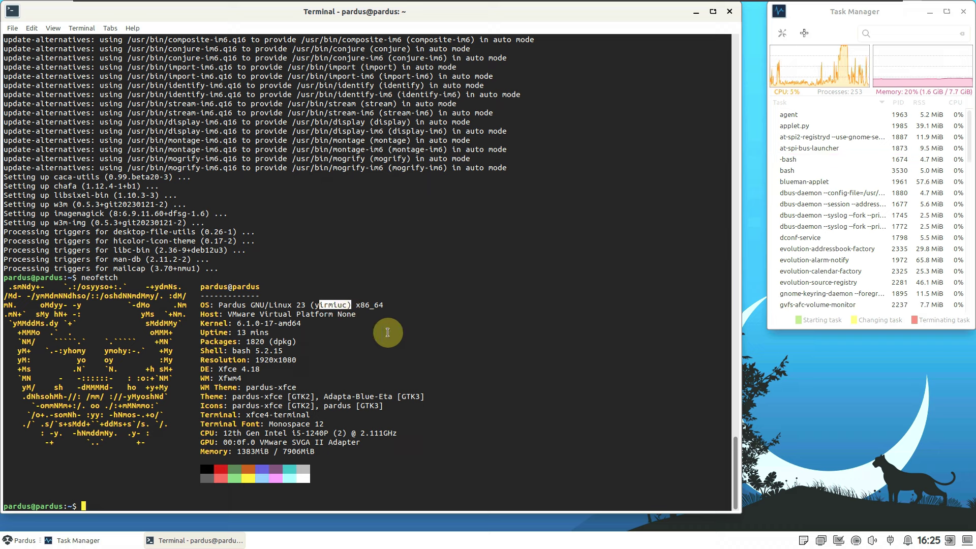
click(314, 306)
triple_click(315, 305)
double_click(338, 306)
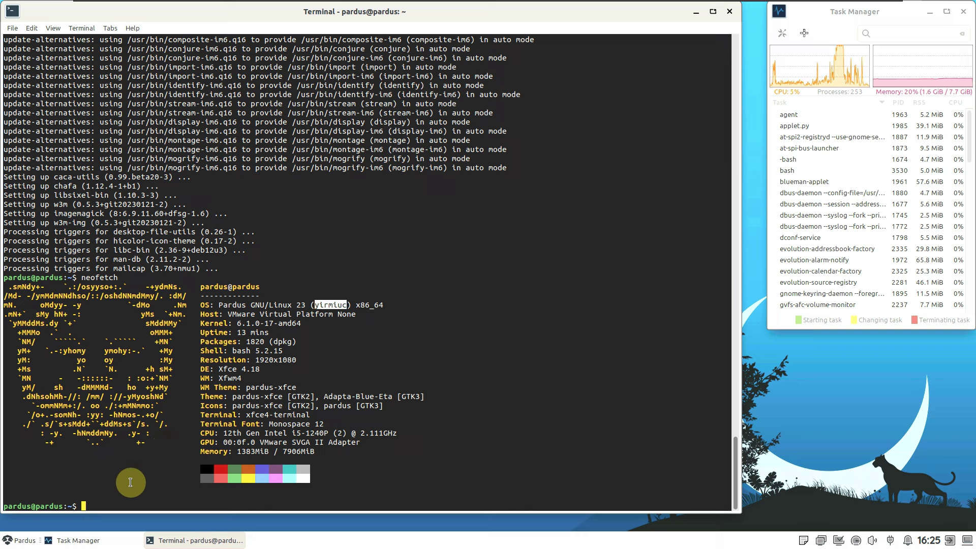
click(113, 501)
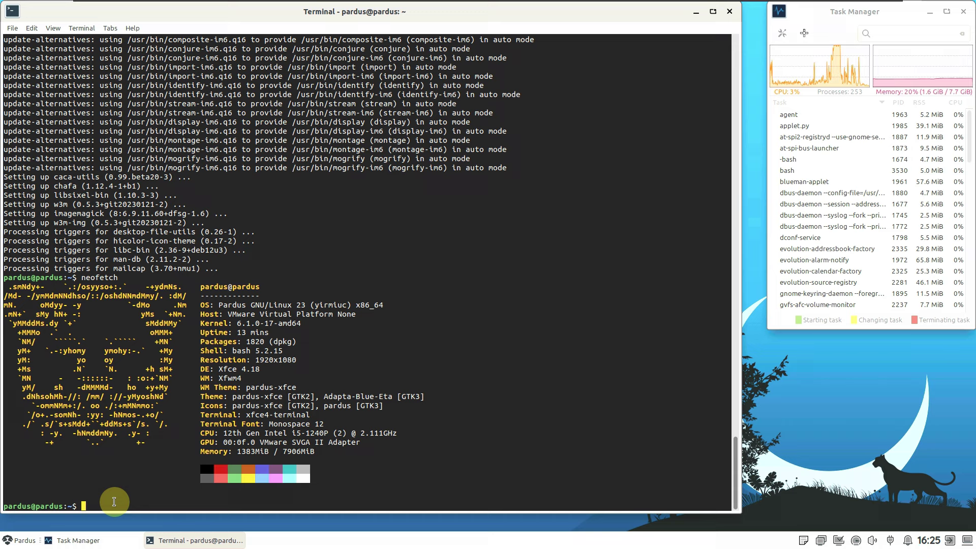
- Print the short system summary with inxi and the basic report with inxi -b
text(inxi)
scroll(113, 502, down, 1)
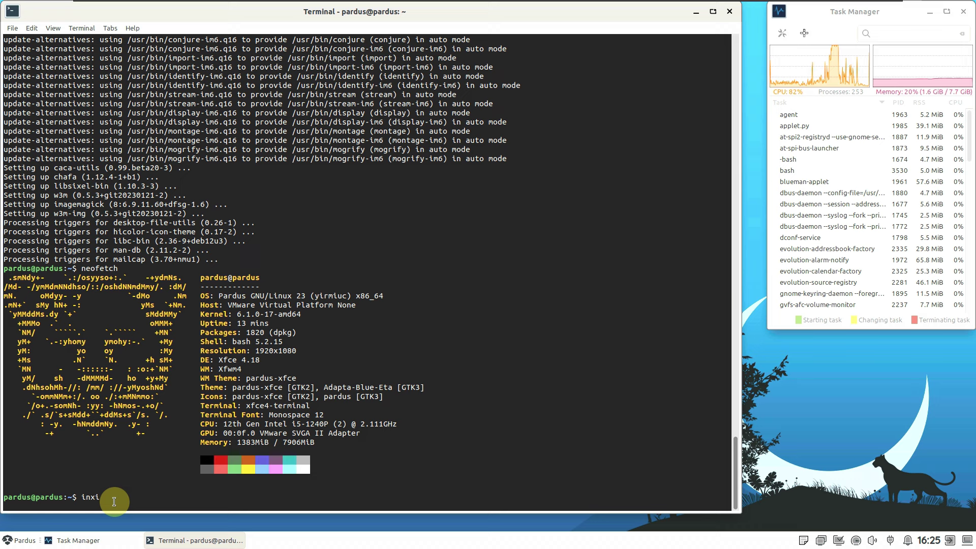
key(Return)
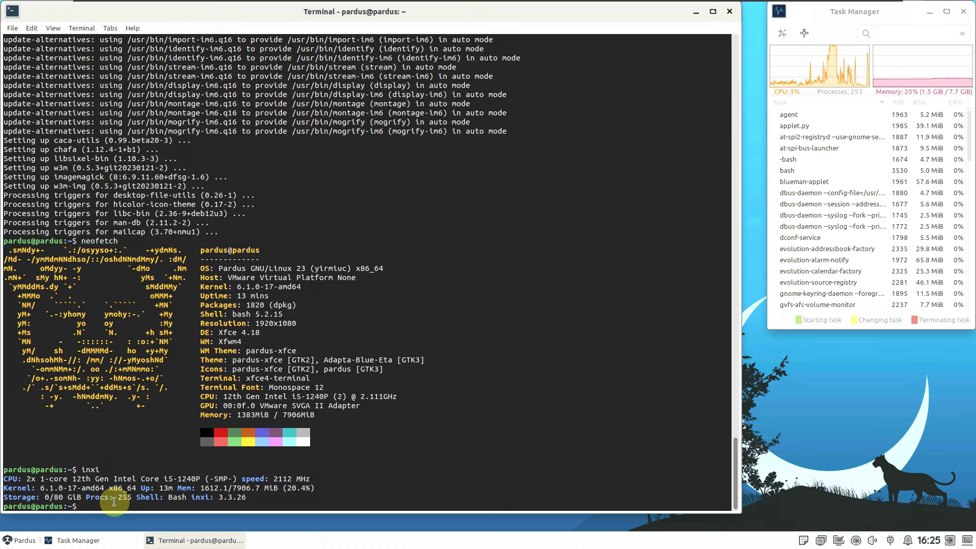
text(xi)
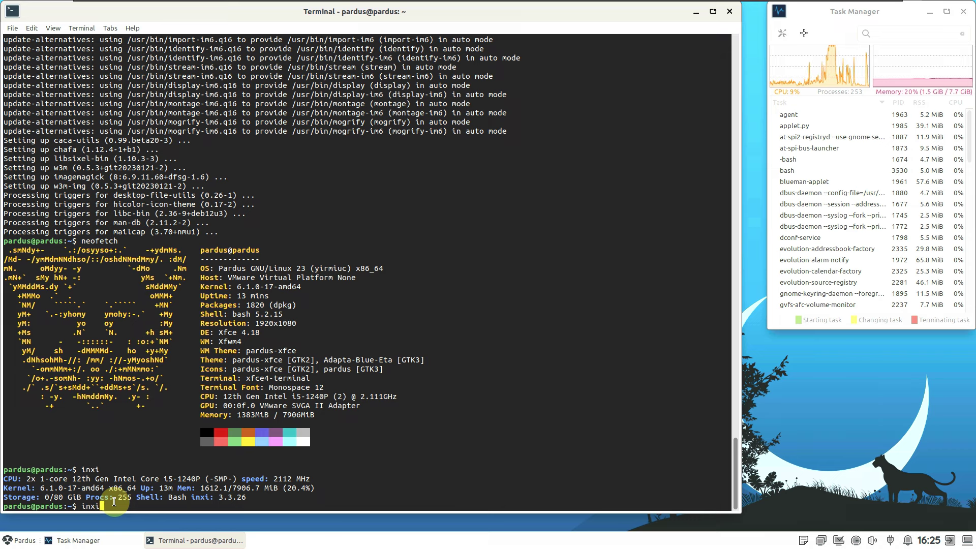
text( -b)
key(Return)
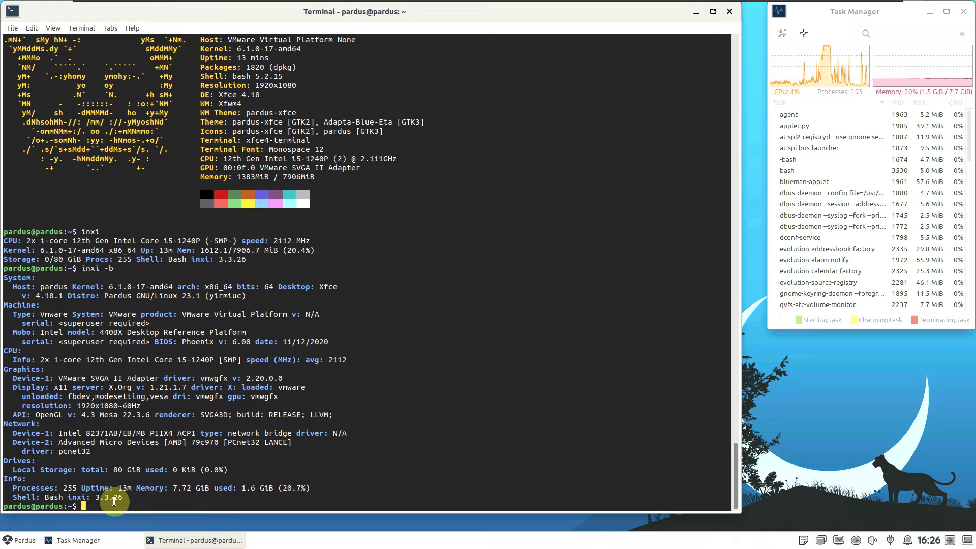
- Print the full system report with inxi -F
text(nxi)
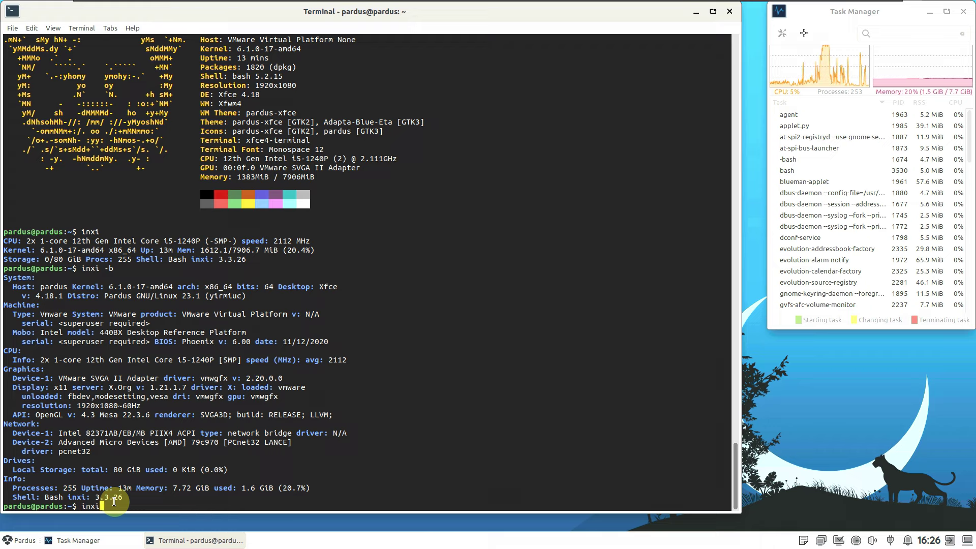
text( -F)
key(Return)
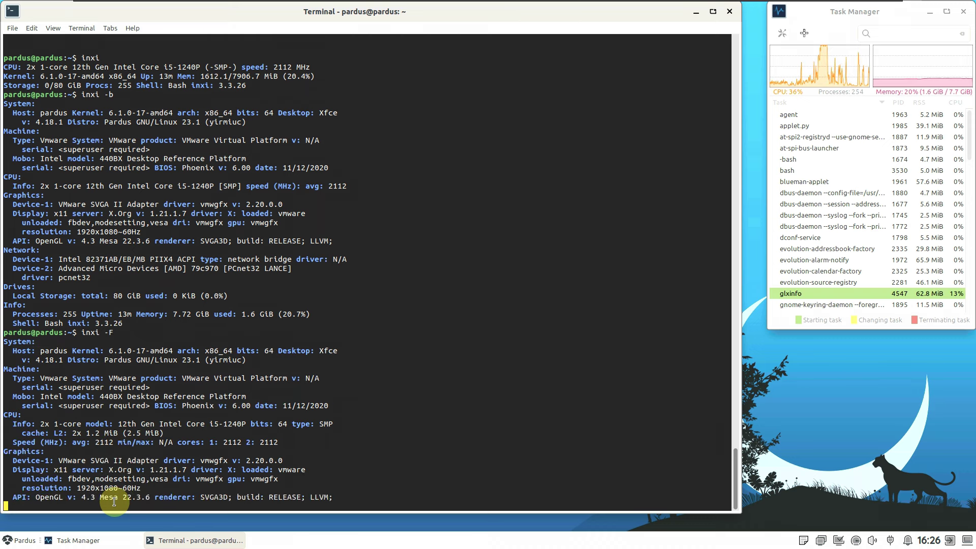
- Print only the graphics report in the terminal with inxi -G
text(in)
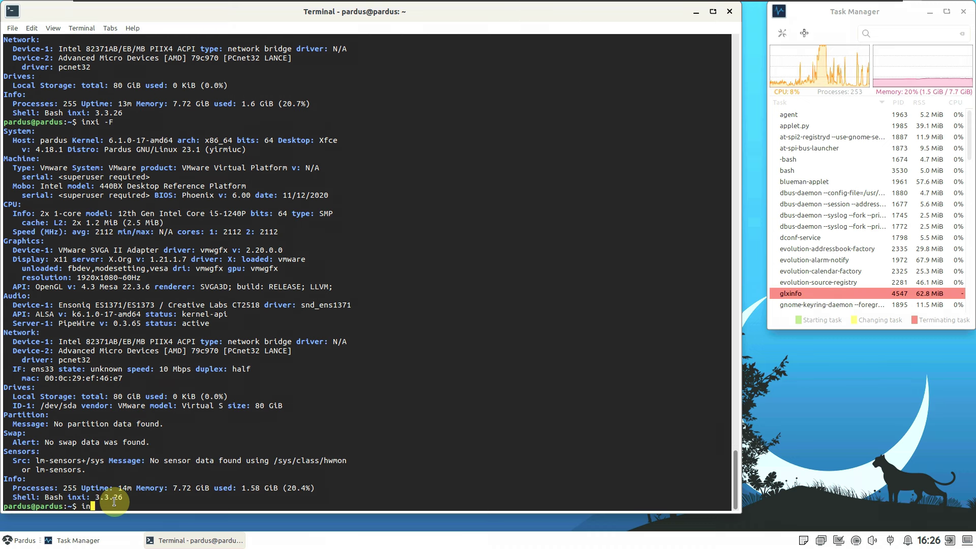
text(xi -G)
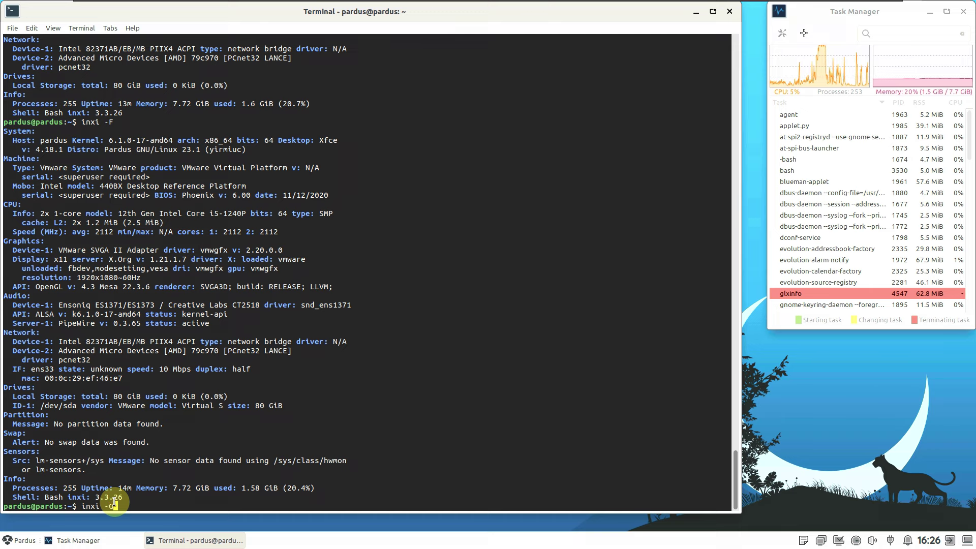
key(Return)
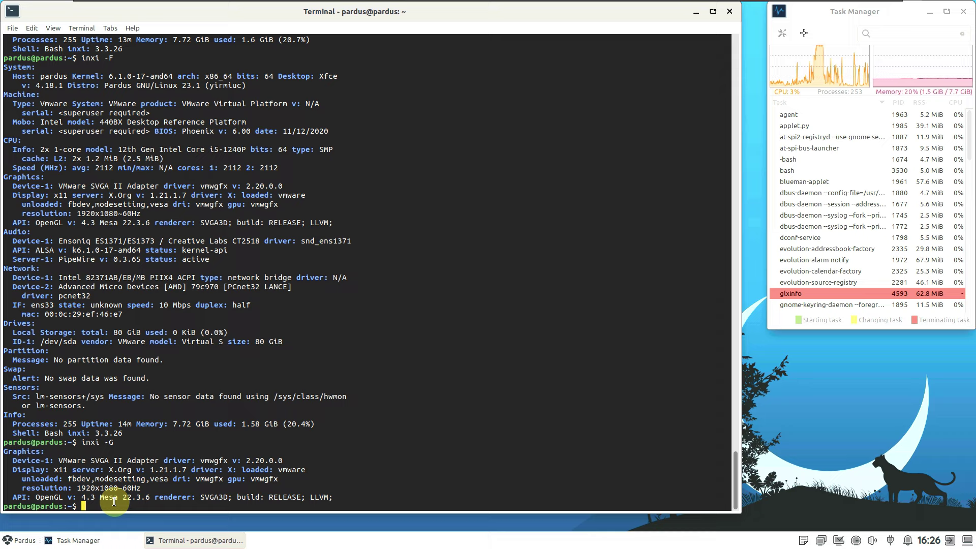
- Try to run htop in the terminal and close the terminal window
text(htop)
key(Return)
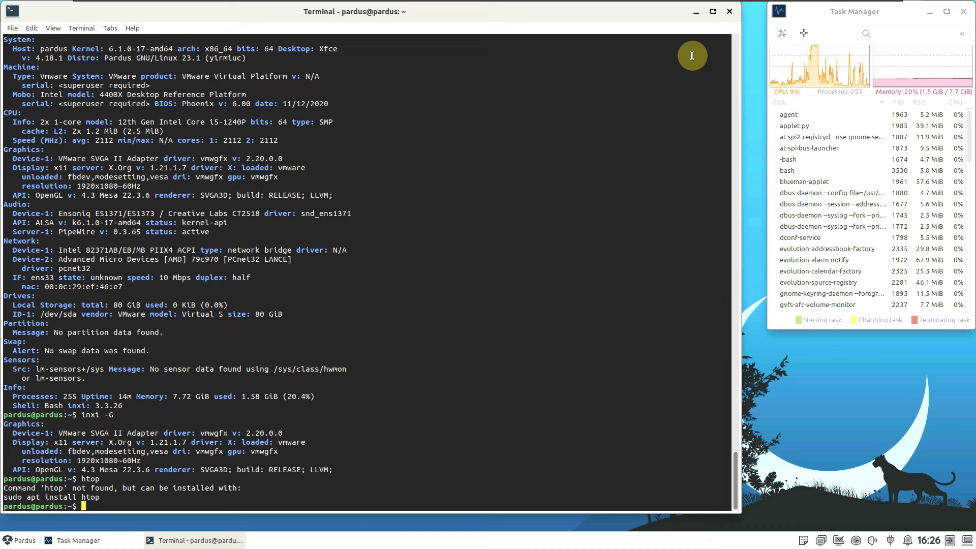
click(730, 13)
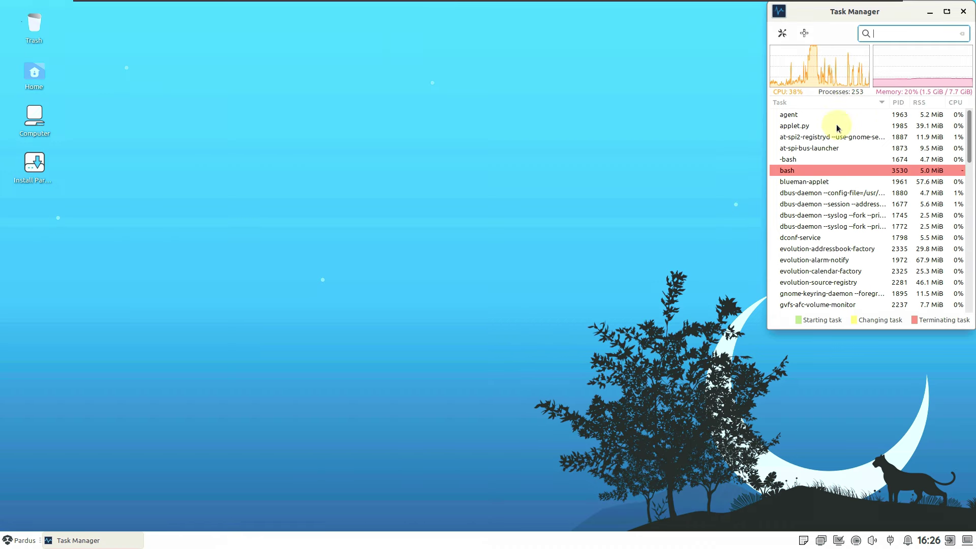
click(410, 219)
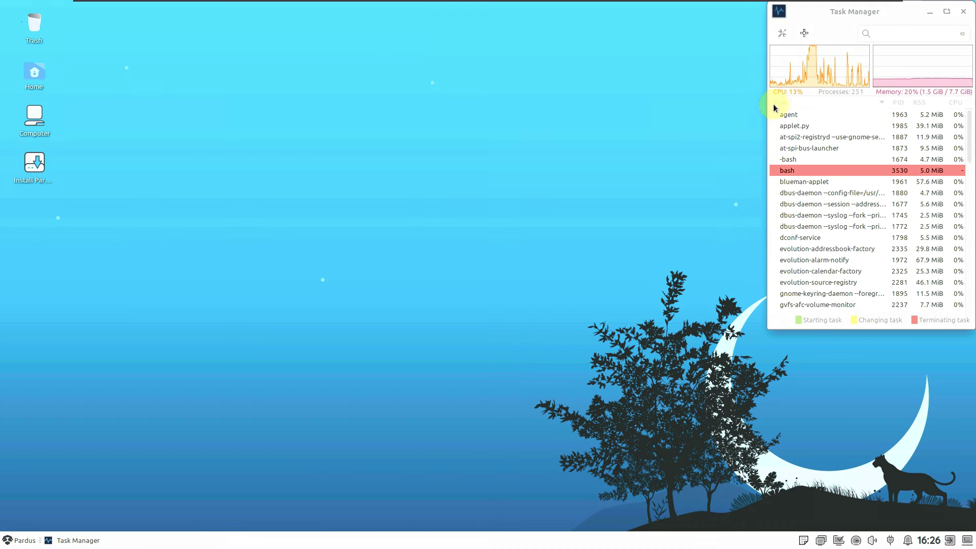
- Launch the Pardus installer from the desktop and move its Welcome window clear of the Task Manager
right_click(33, 173)
click(51, 182)
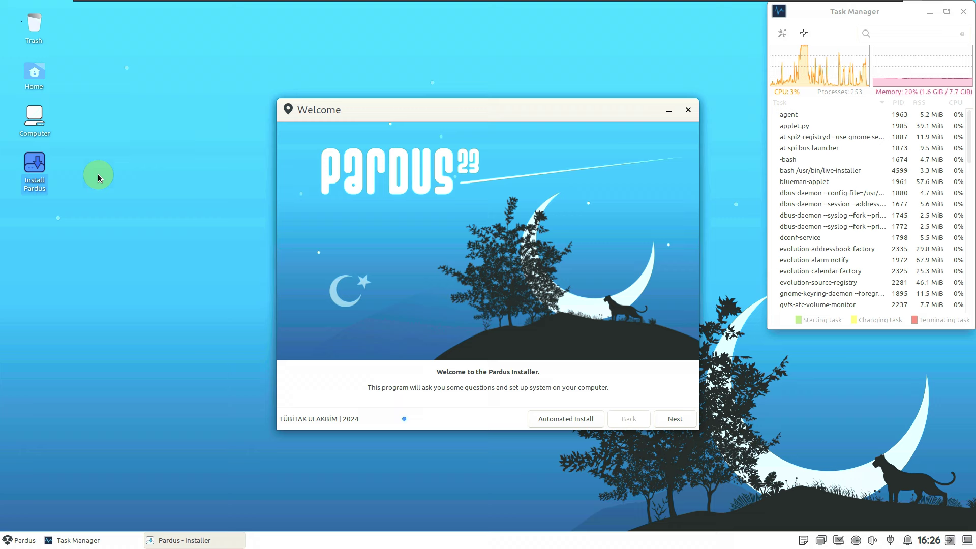
drag(407, 103, 291, 89)
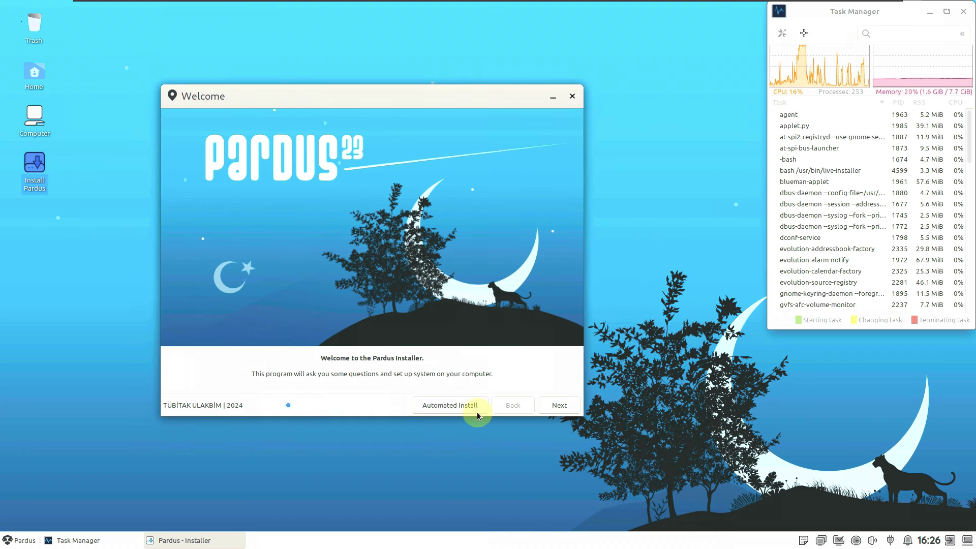
- Continue through the installer's language and keyboard pages, keeping United States English and the preset layout, to reach the timezone page
click(560, 407)
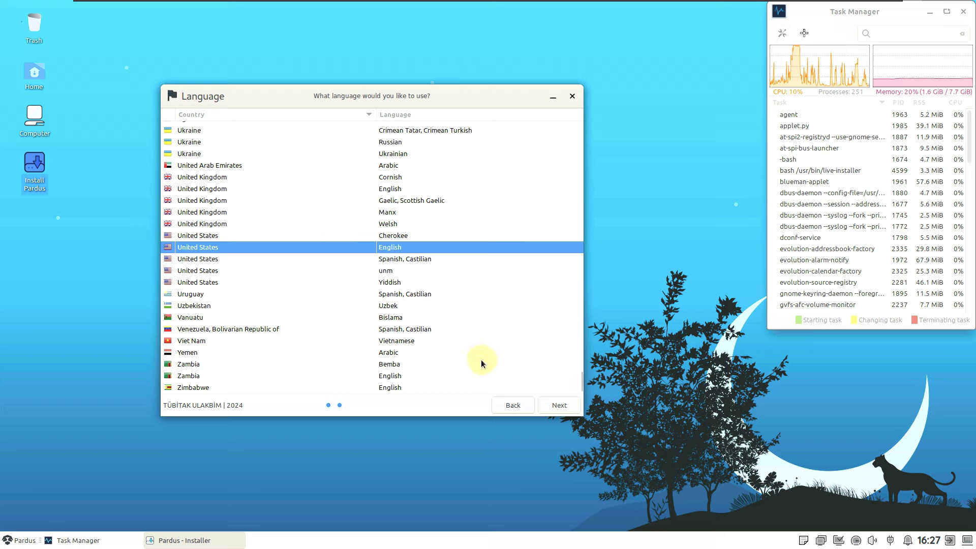
click(549, 400)
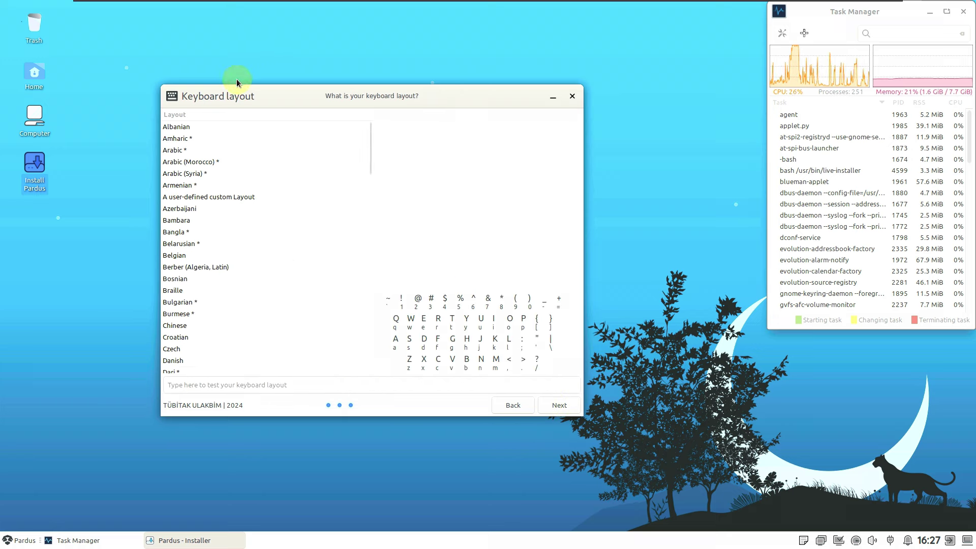
click(252, 377)
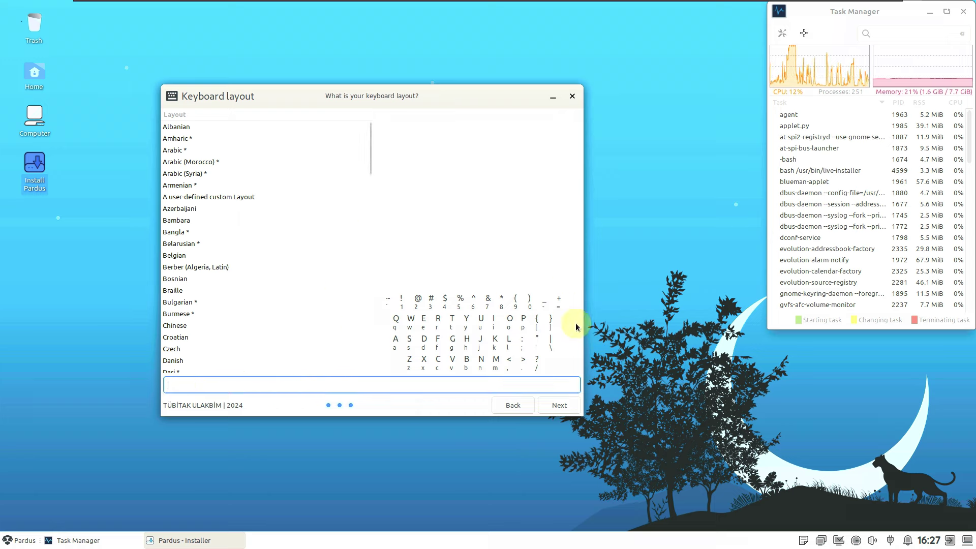
click(563, 405)
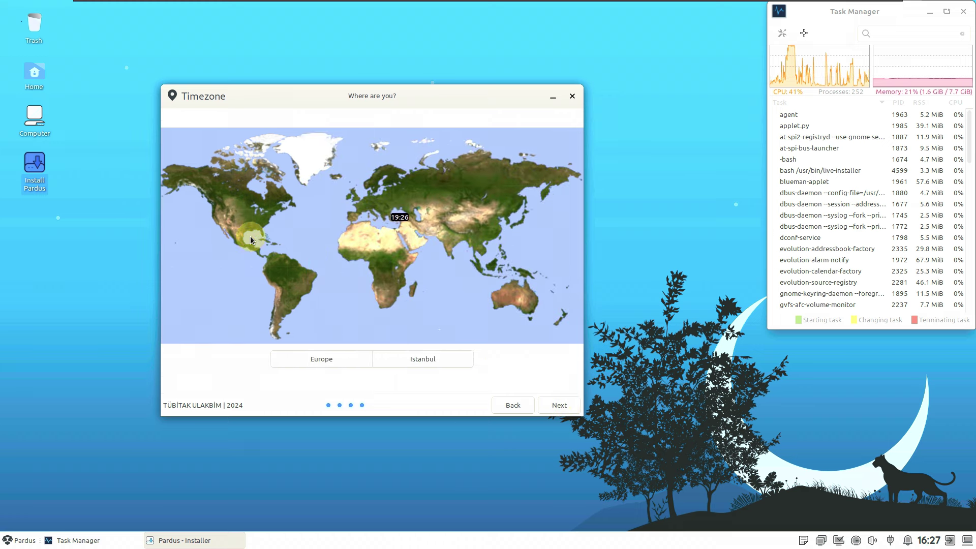
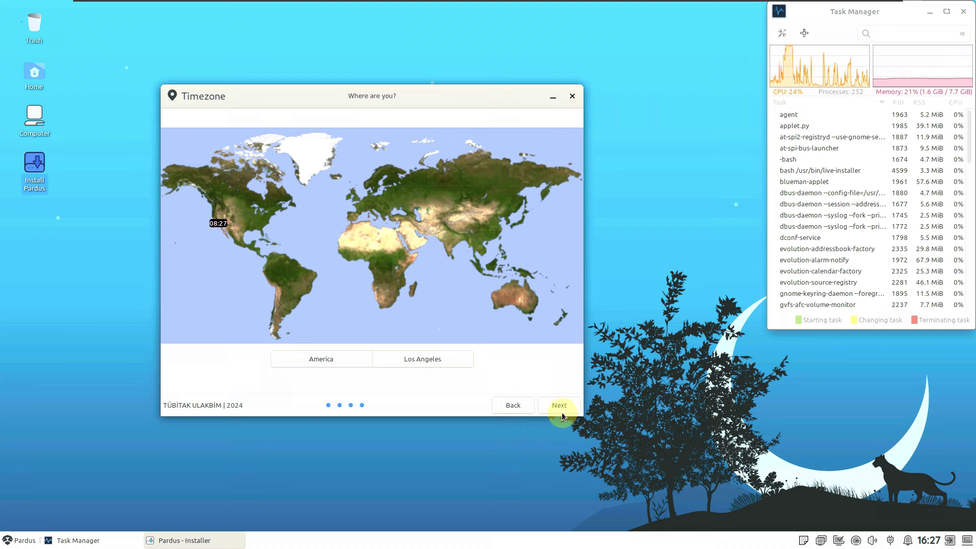
- Set the installer's timezone to America / Los Angeles and enable Install system with updates on the installation type page
click(560, 406)
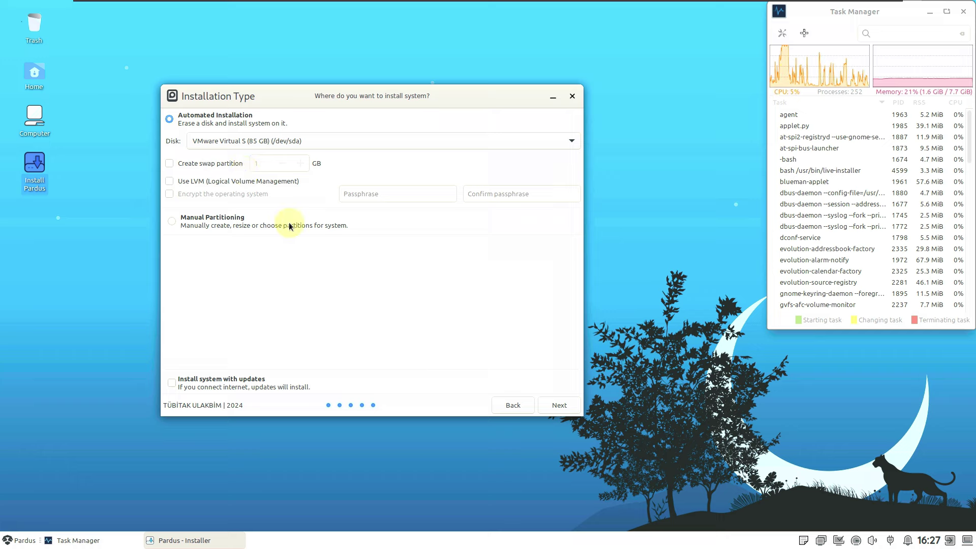
click(224, 380)
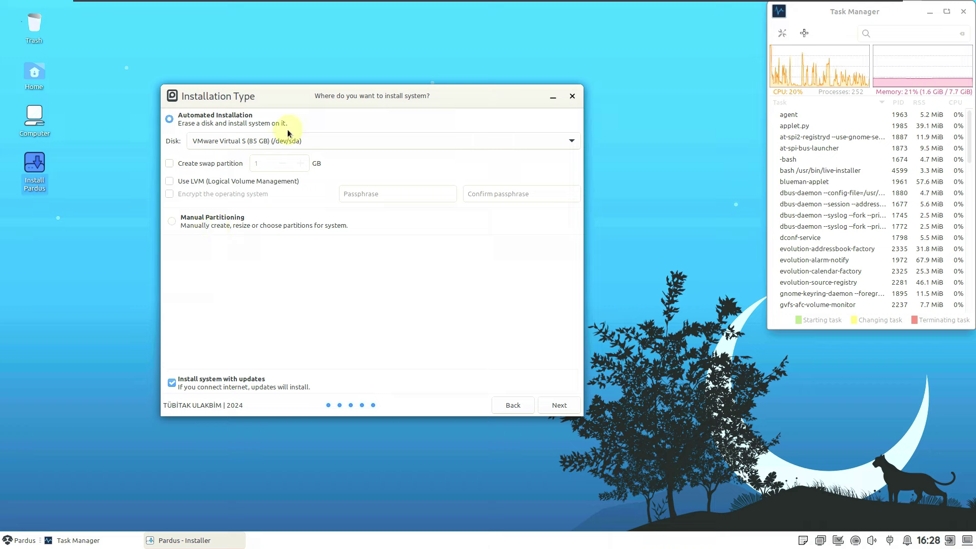
- Check the disks offered for automated installation, keeping VMware Virtual S (/dev/sda) selected
click(327, 137)
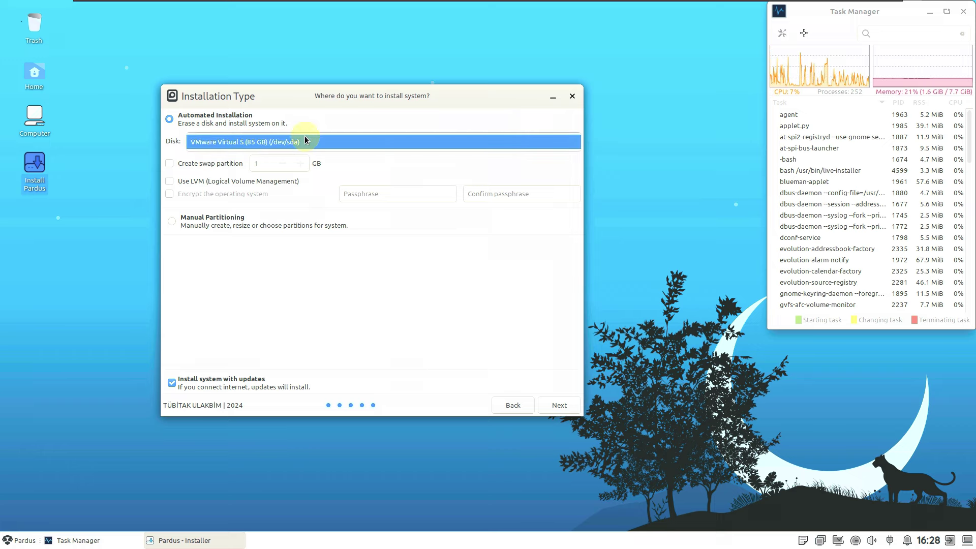
click(309, 138)
click(285, 142)
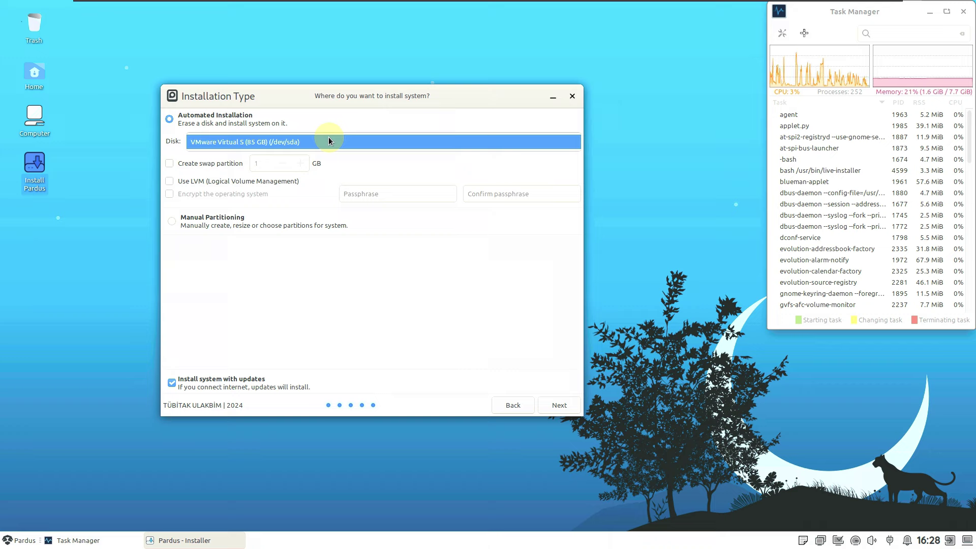
click(405, 145)
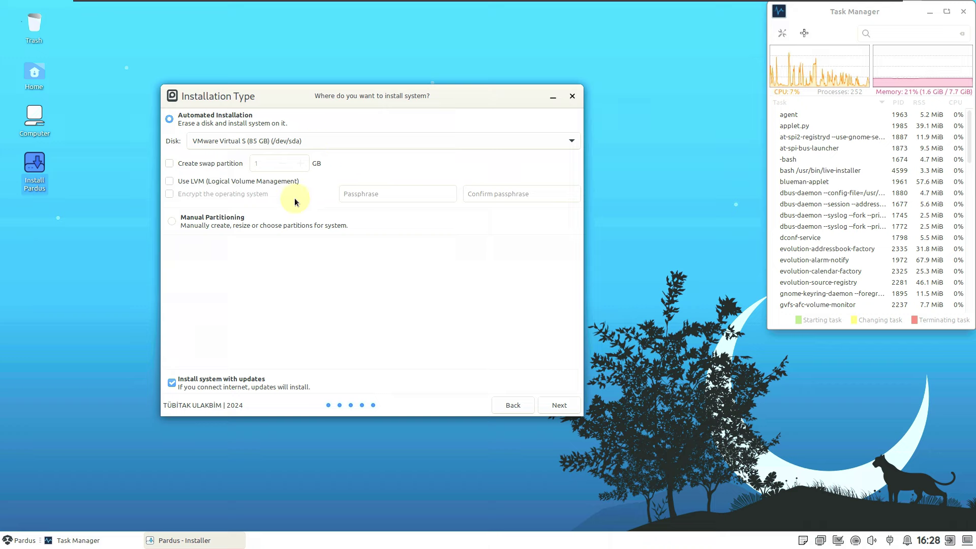
- Proceed to the installer's disk-erase confirmation, decline deleting the data on /dev/sda and close the installer
click(567, 401)
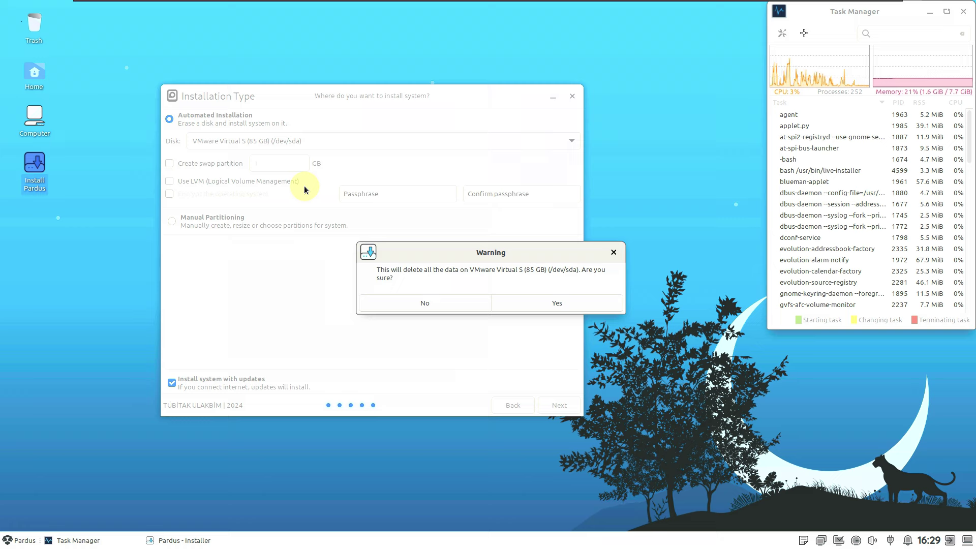
click(410, 303)
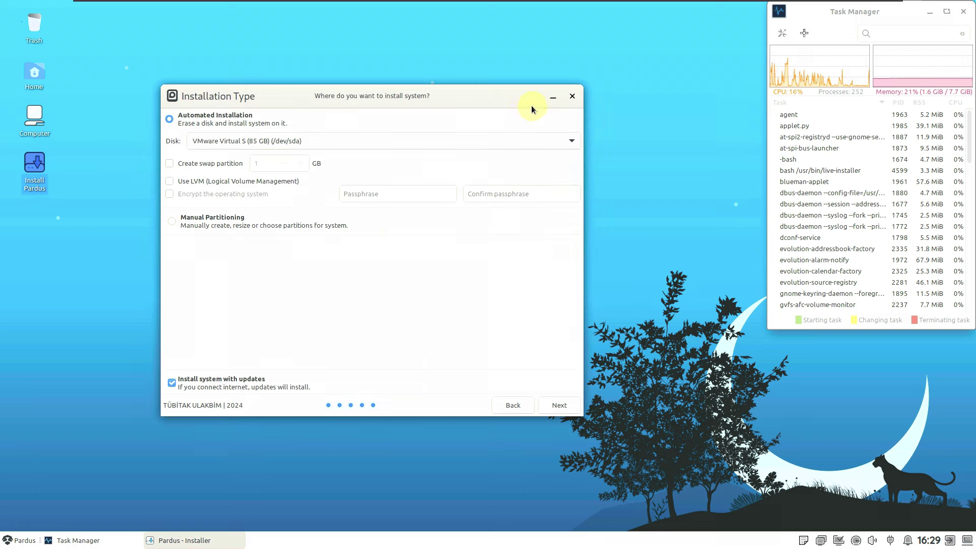
click(572, 96)
click(522, 296)
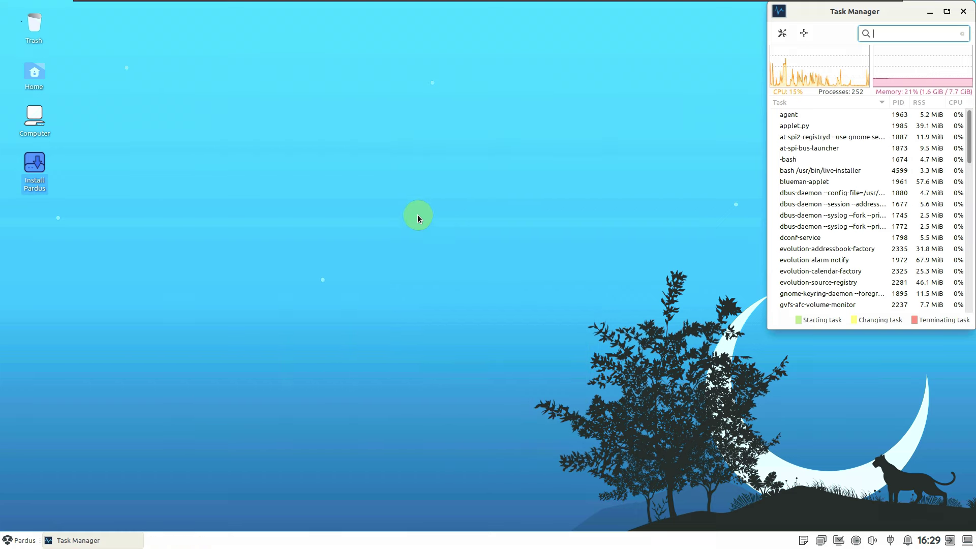
- Open Computer from the desktop, reposition its window while reviewing the Home and Root entries, and close it
right_click(38, 114)
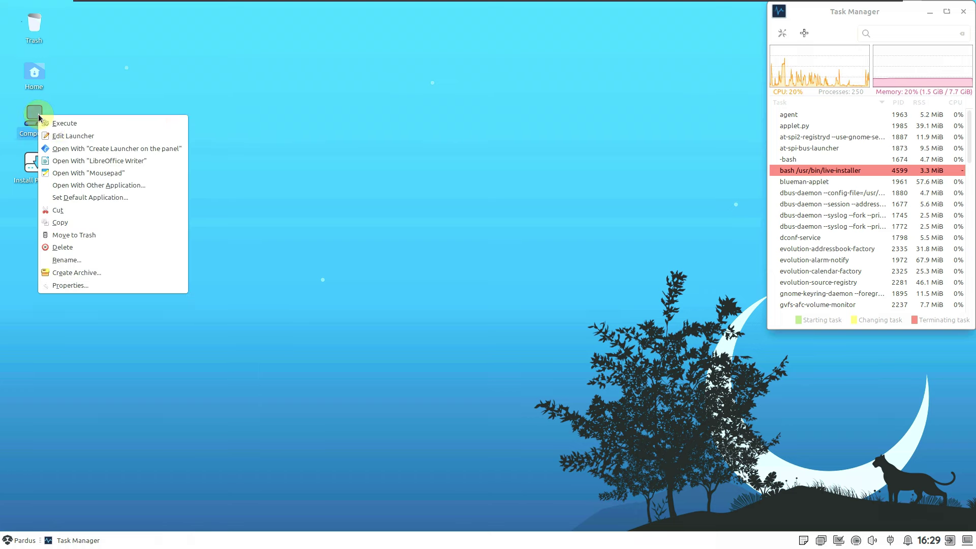
click(59, 126)
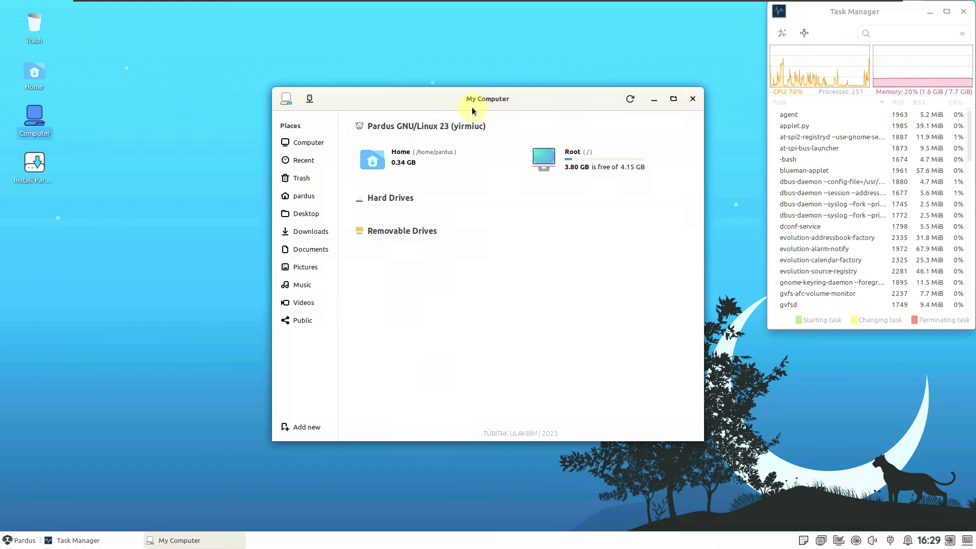
drag(472, 106, 426, 102)
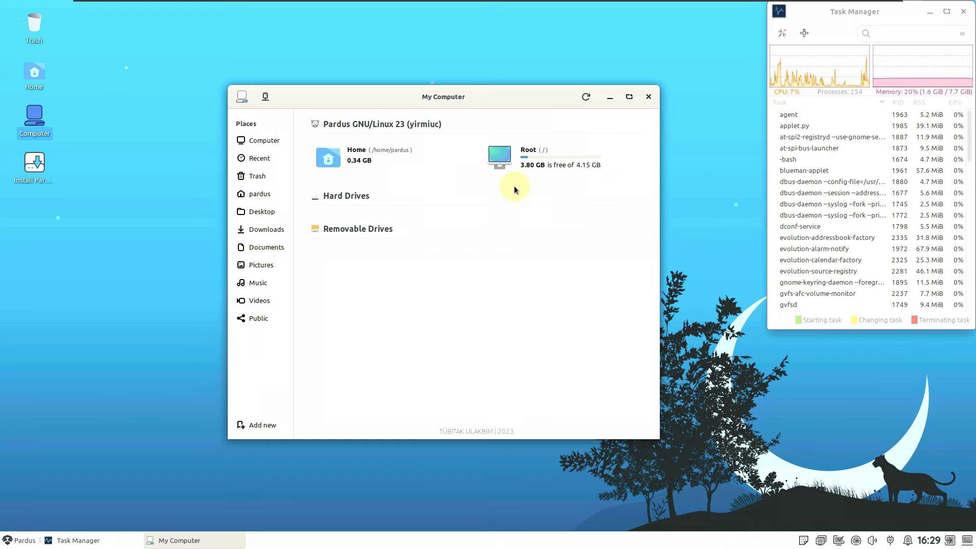
drag(445, 98, 466, 99)
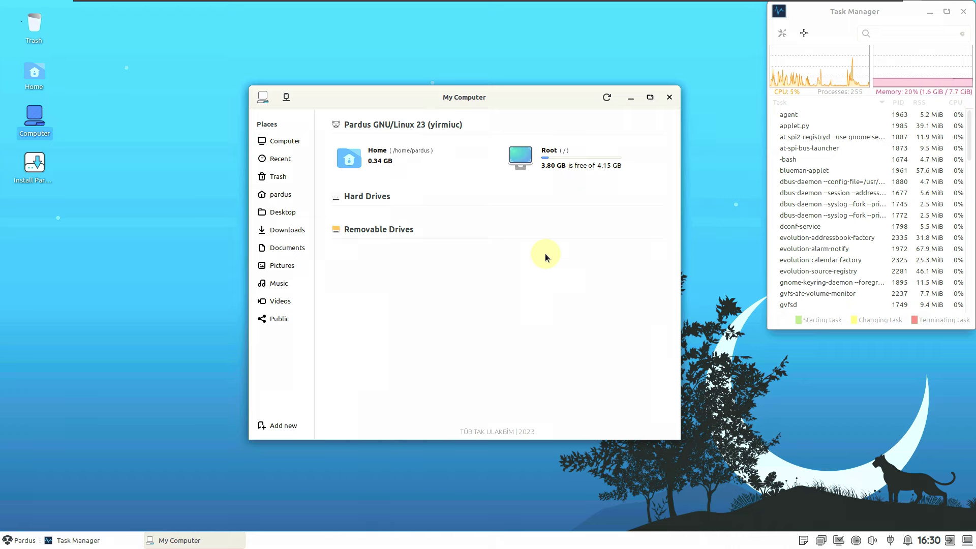
drag(461, 95, 438, 86)
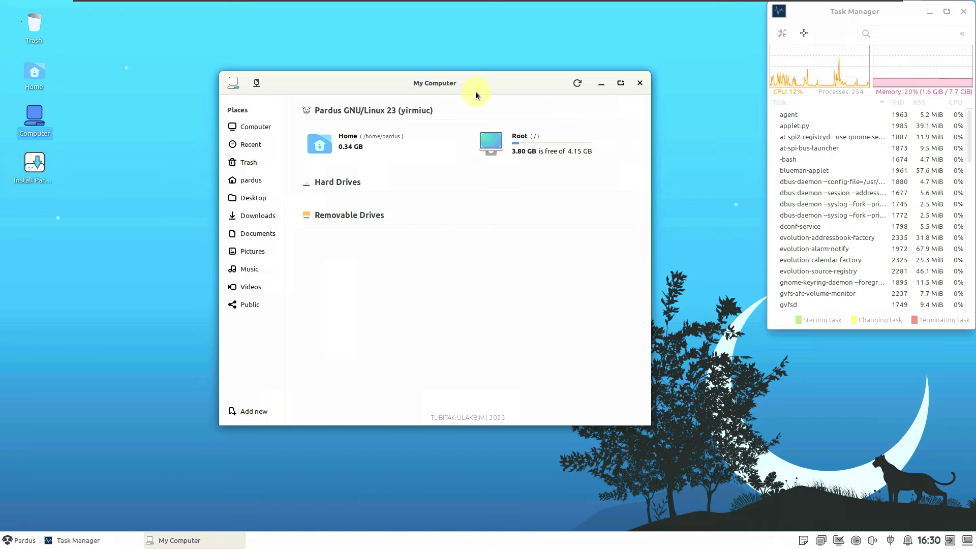
mouse_move(478, 88)
mouse_down()
mouse_move(526, 82)
mouse_move(490, 82)
mouse_up()
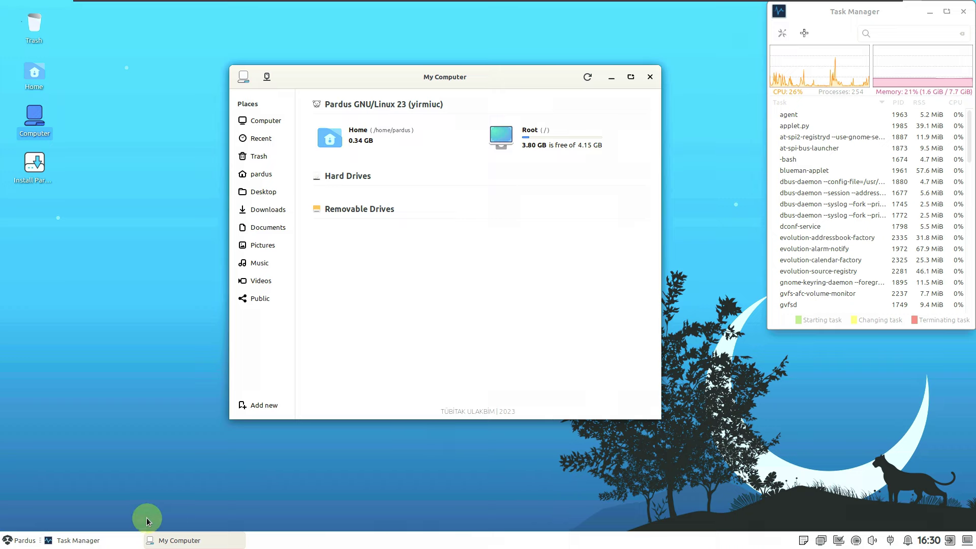
click(651, 77)
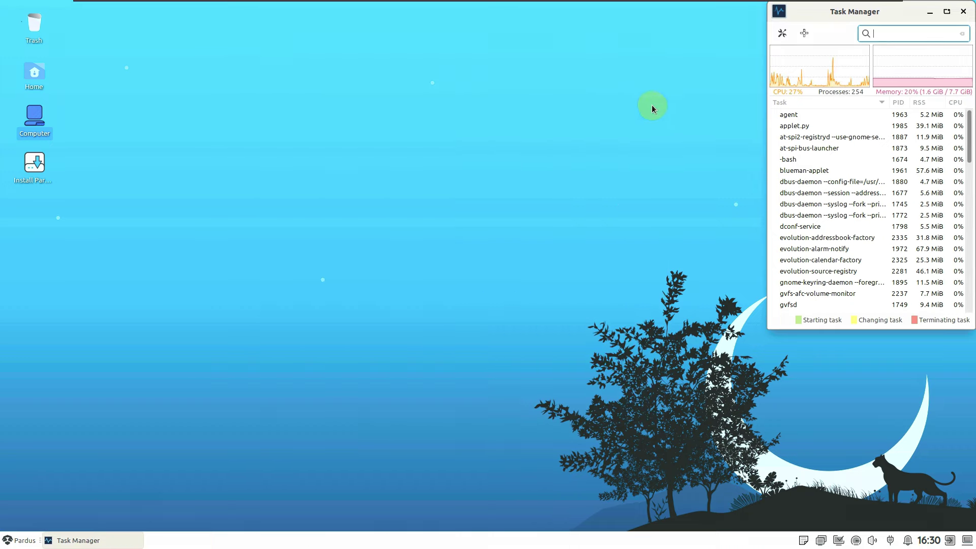
- Reopen Computer from the desktop and browse the Root (/) file system in the file manager
right_click(44, 131)
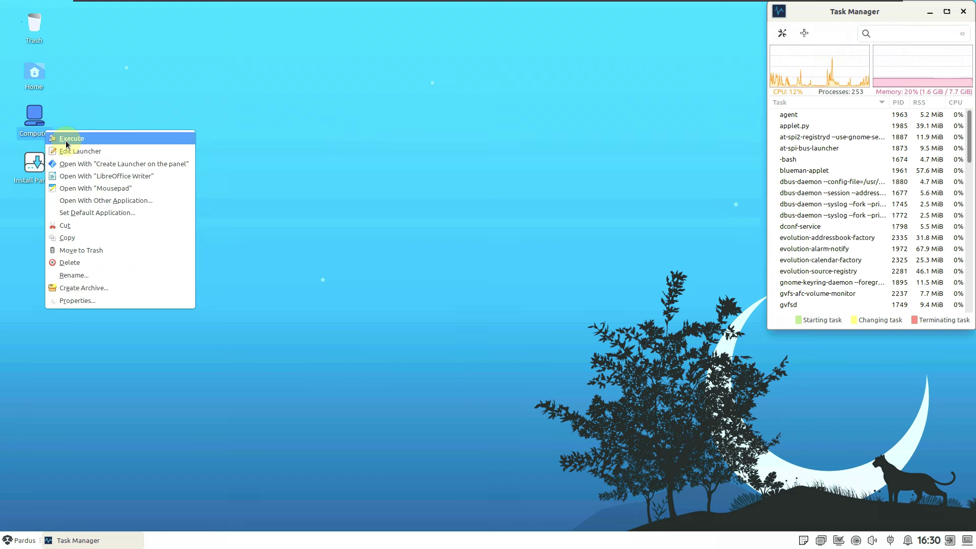
click(66, 146)
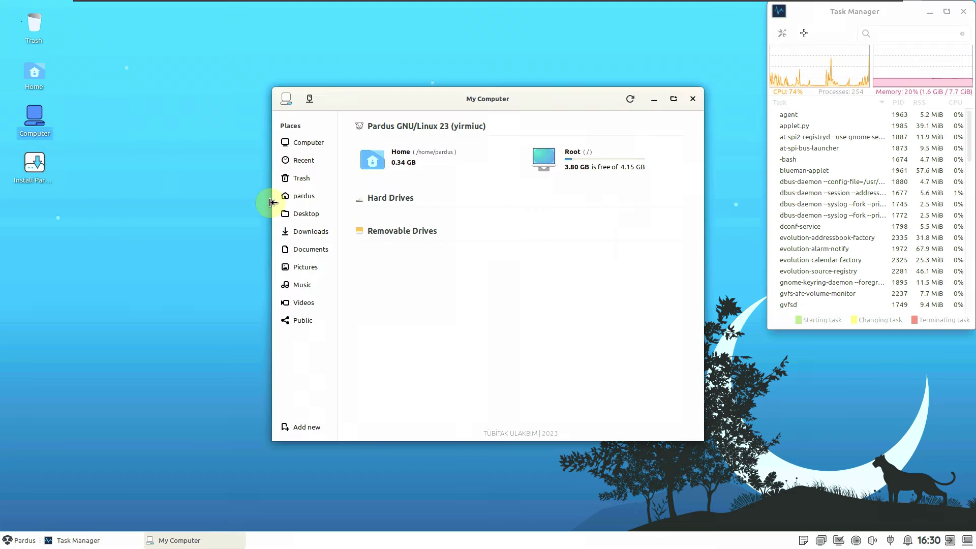
click(559, 168)
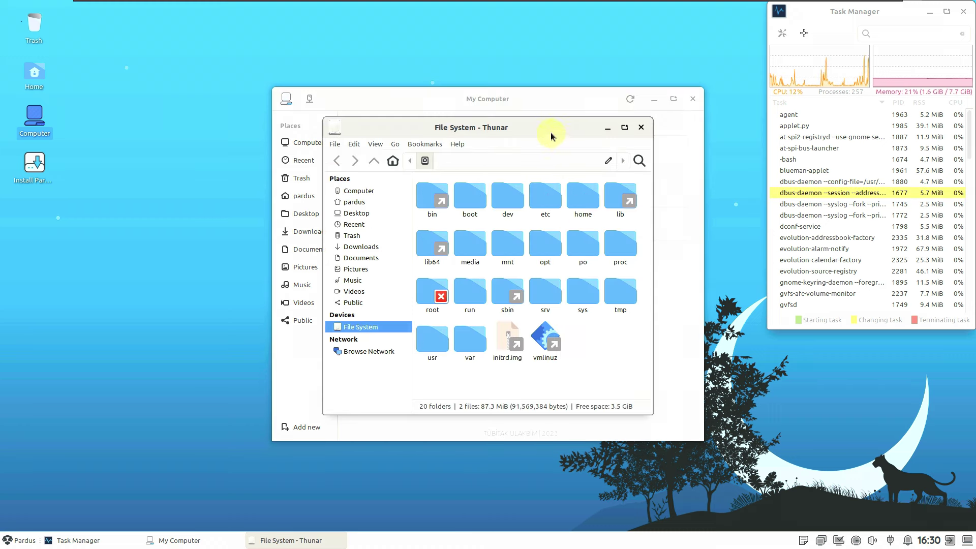
- Move the Thunar window off the Root entry in My Computer and show Thunar's About information
drag(551, 136, 434, 133)
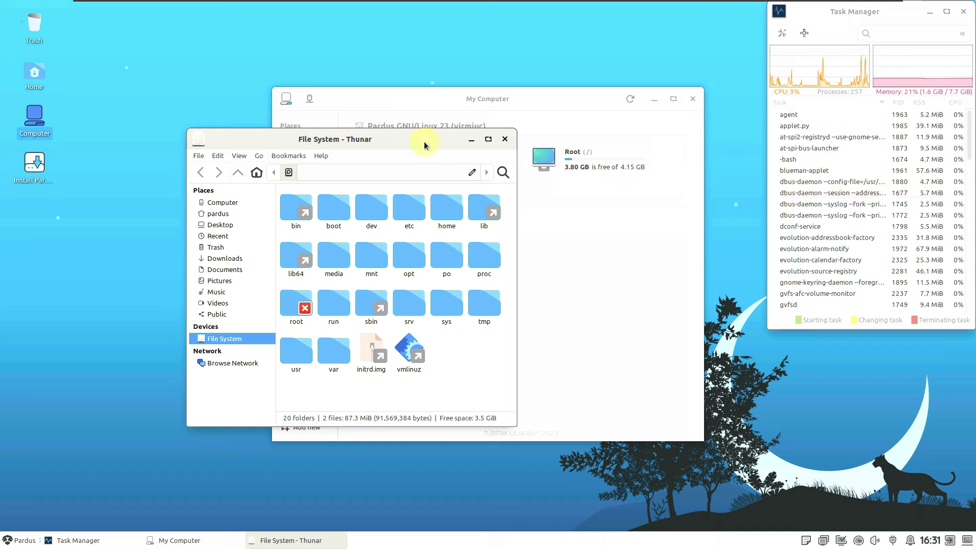
drag(424, 141, 447, 142)
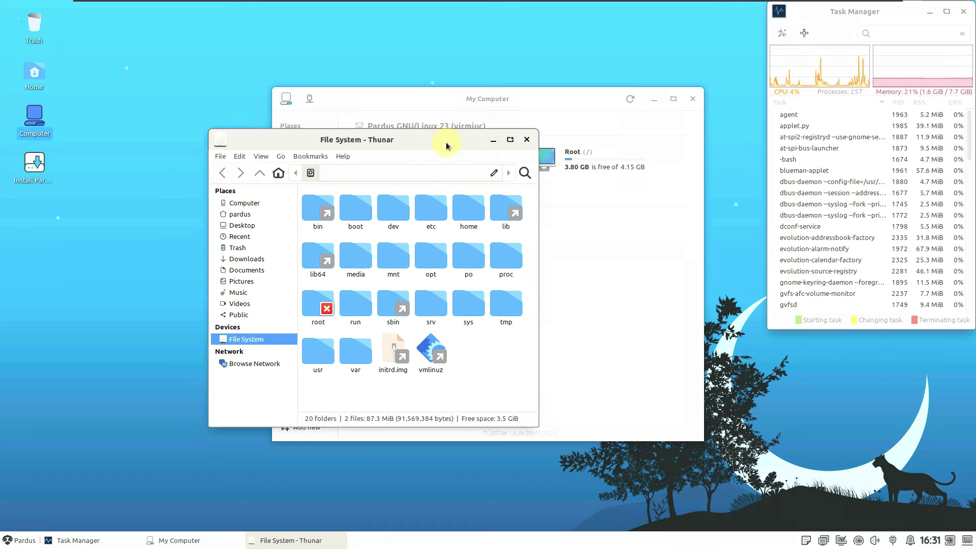
drag(446, 141, 457, 143)
click(355, 157)
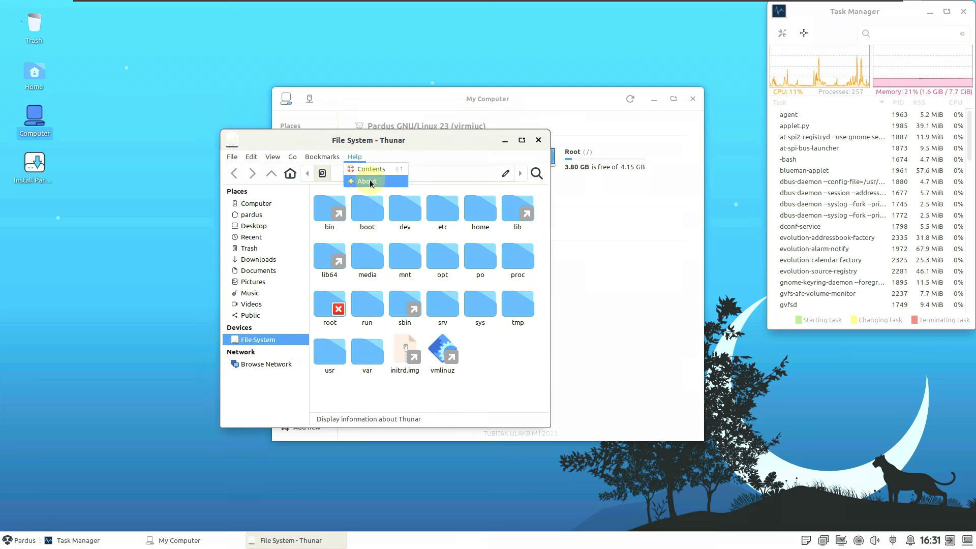
click(367, 178)
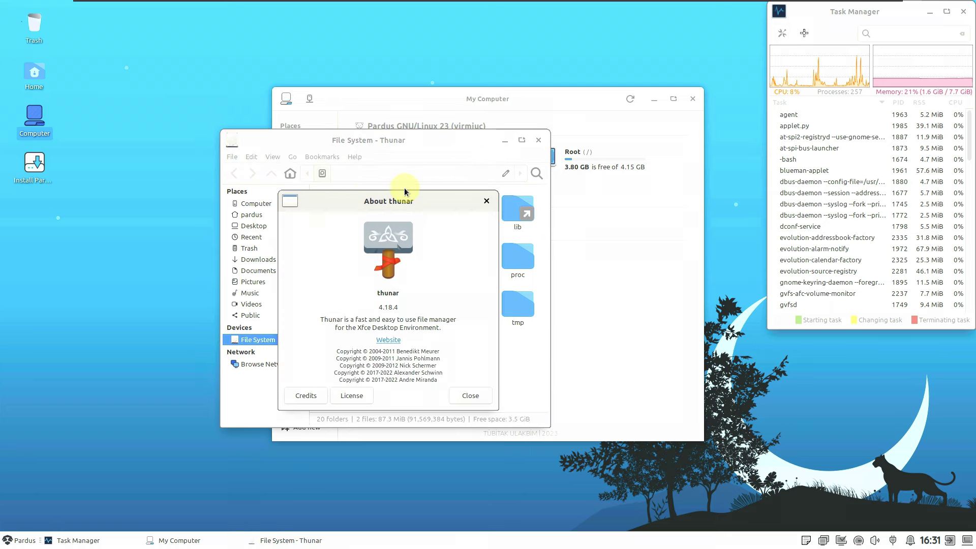
- Close Thunar's About information and review the Display, Side Pane, Behavior, Advanced and Shortcuts pages of its preferences, then close them
click(486, 201)
click(252, 156)
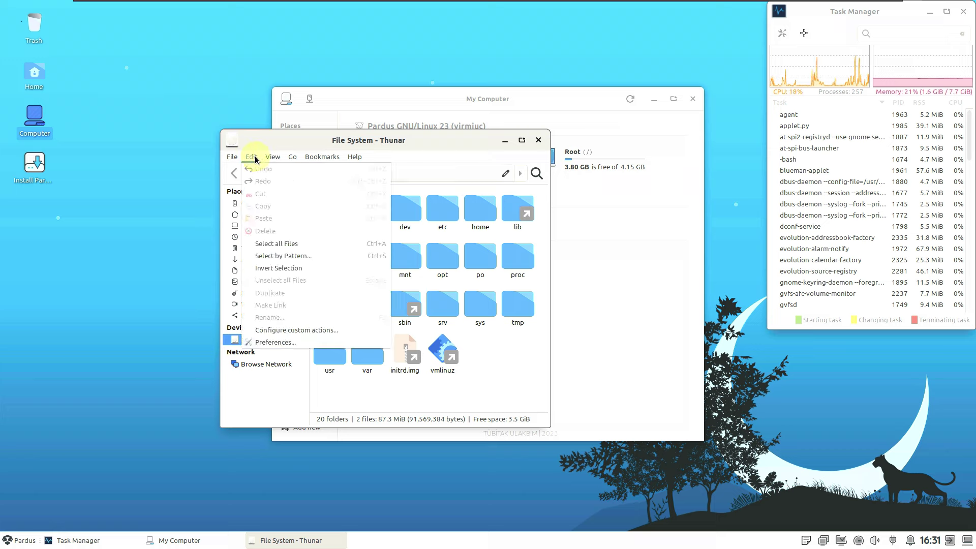
click(275, 342)
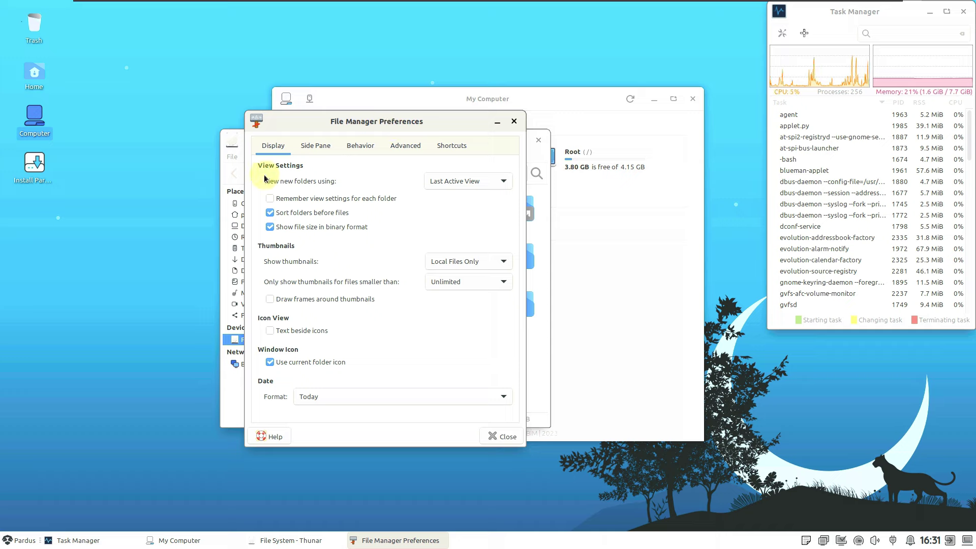
click(316, 146)
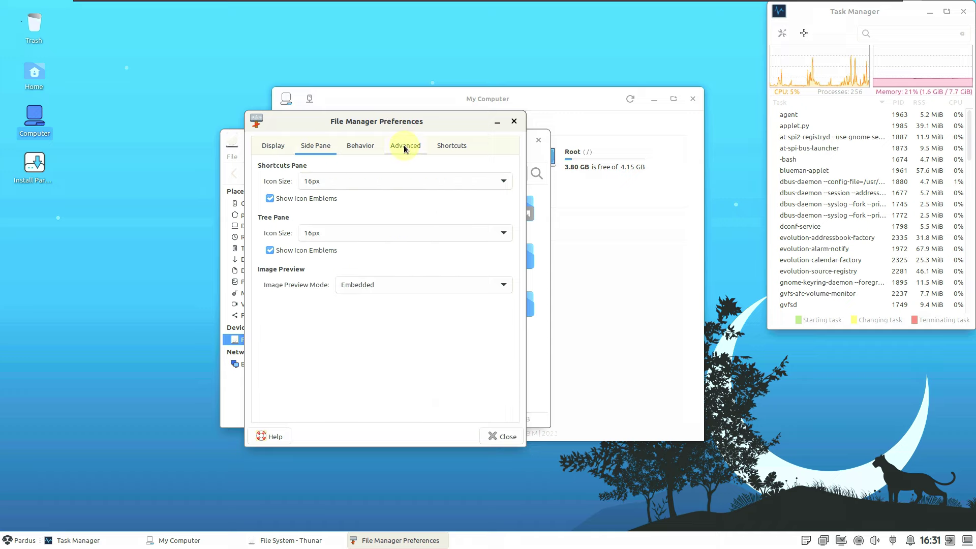
click(365, 145)
click(391, 145)
click(441, 146)
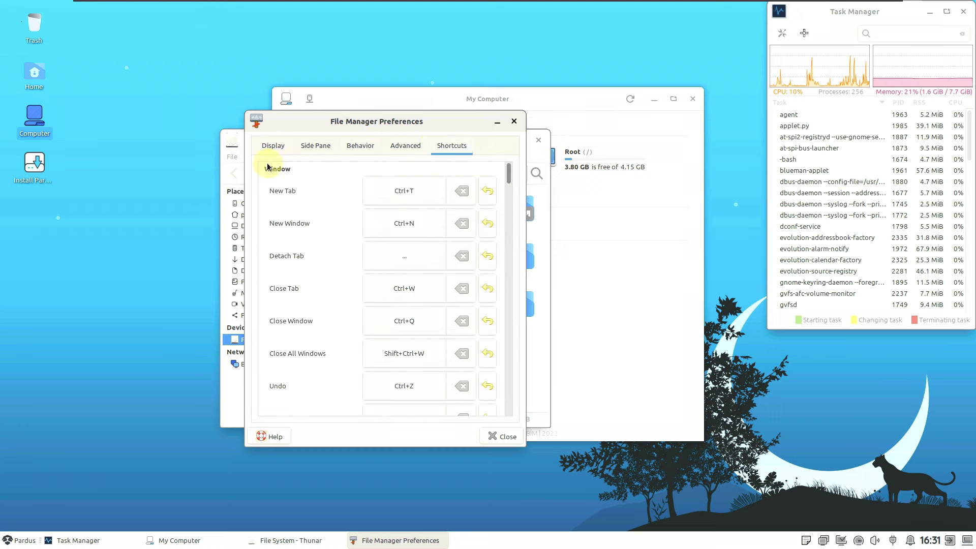
click(277, 147)
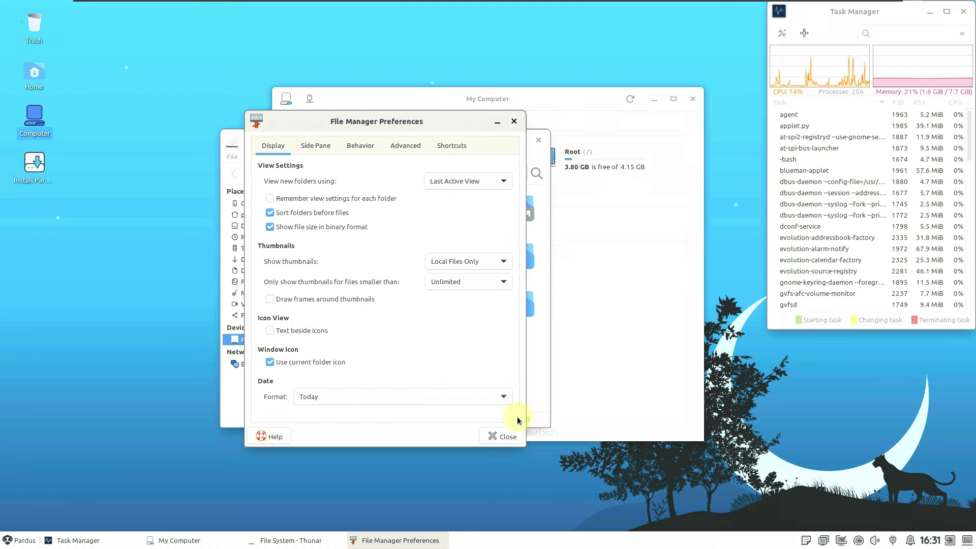
click(501, 436)
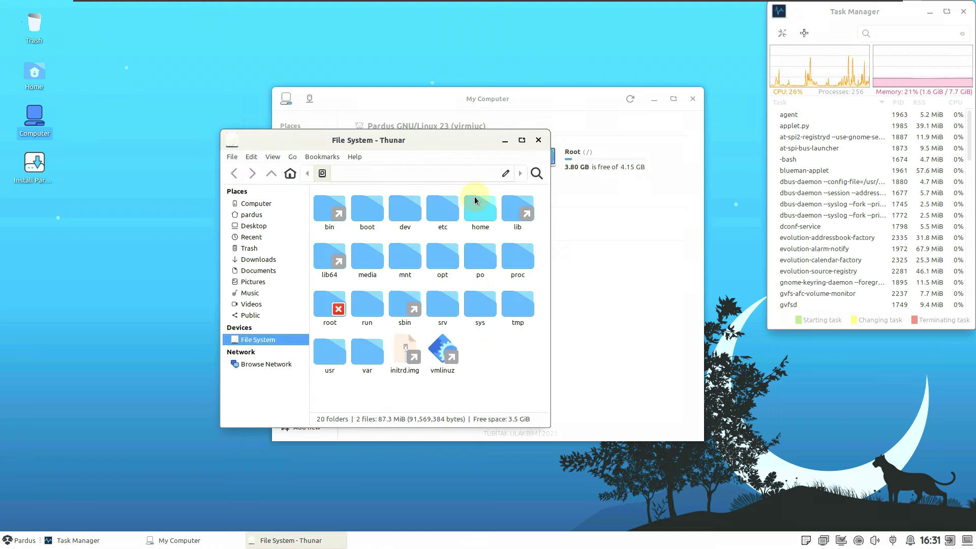
- Check Thunar's version number in its About information, then close the Thunar and My Computer windows
click(354, 157)
click(362, 183)
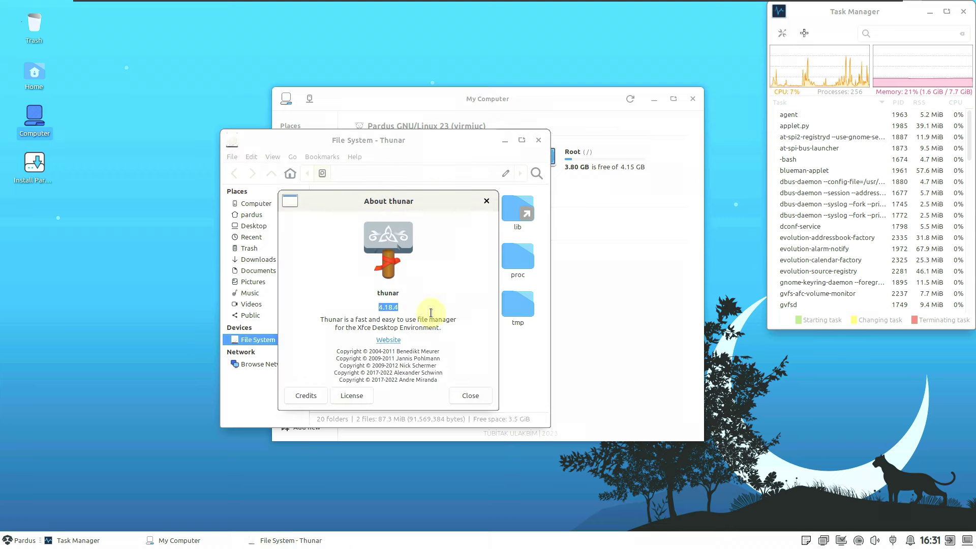
click(470, 395)
click(539, 140)
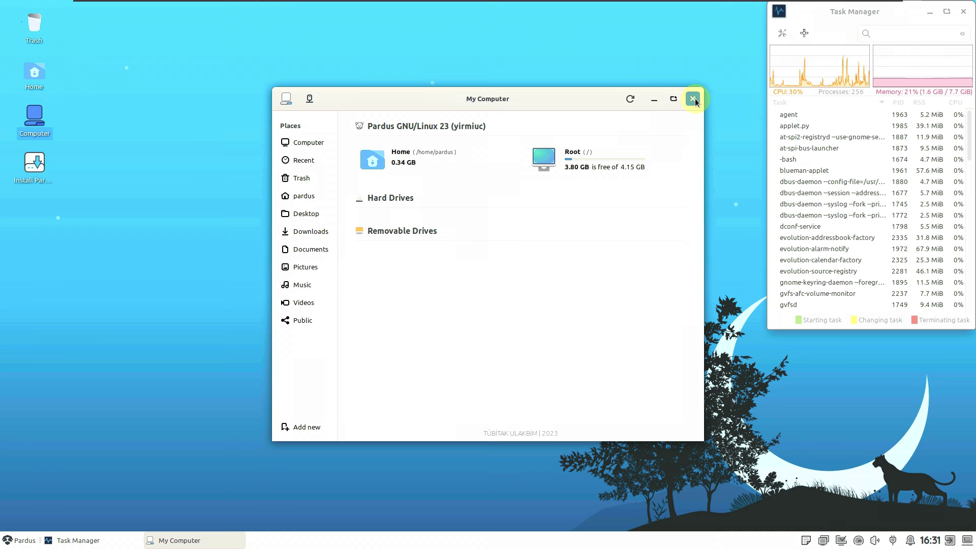
click(693, 99)
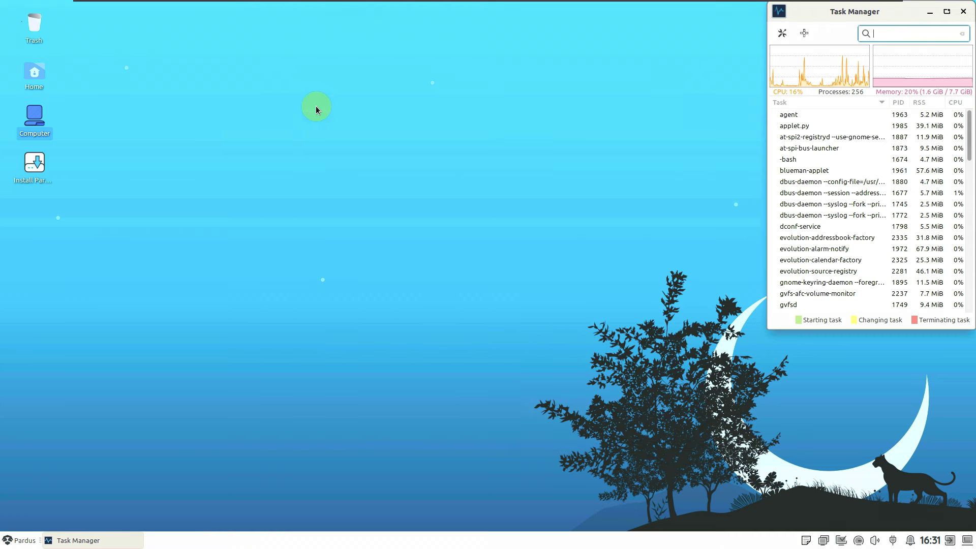
- Show the About information of the desktop panel, reposition its window while reading it, and close it
right_click(233, 535)
mouse_move(255, 527)
click(347, 523)
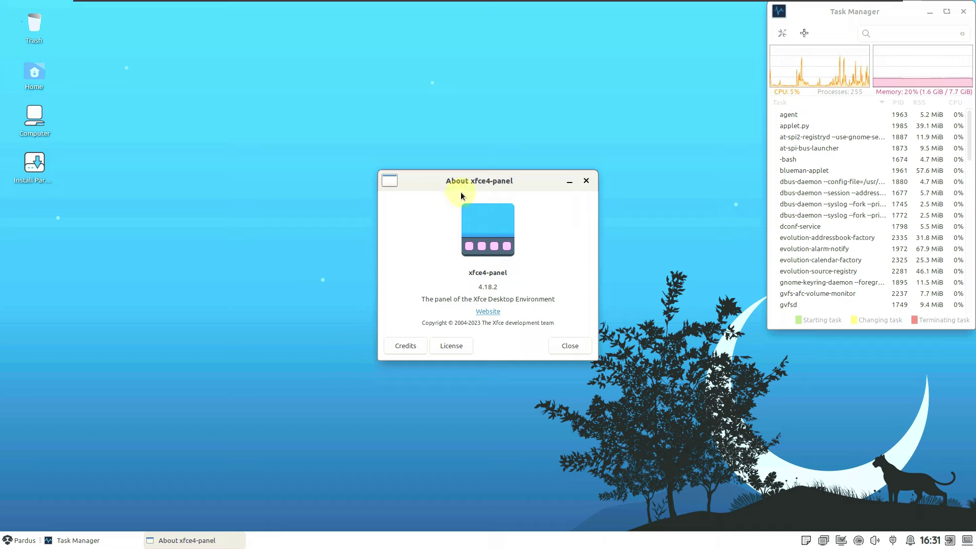
drag(460, 191, 353, 197)
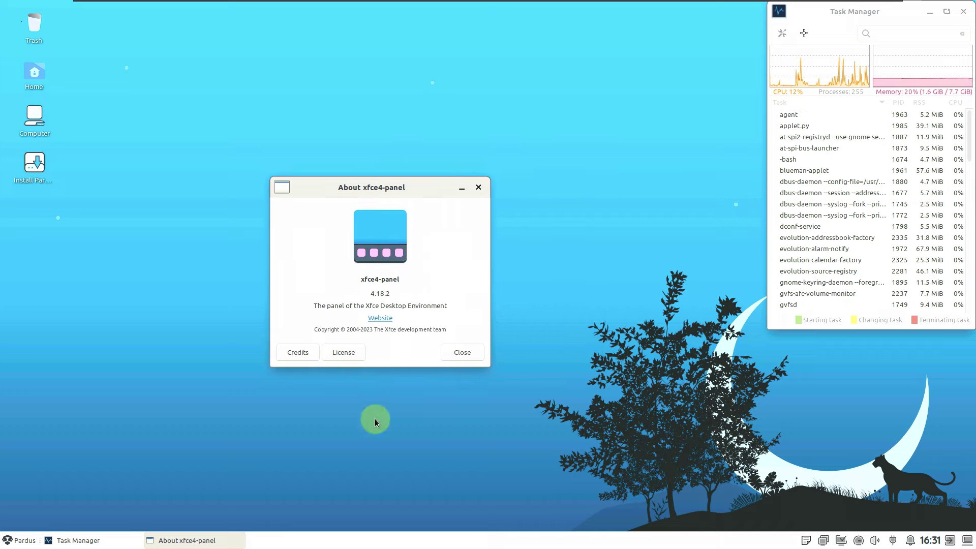
click(453, 353)
- List all applications in the Pardus application launcher, enlarge the launcher upward and outward, and close it
click(21, 540)
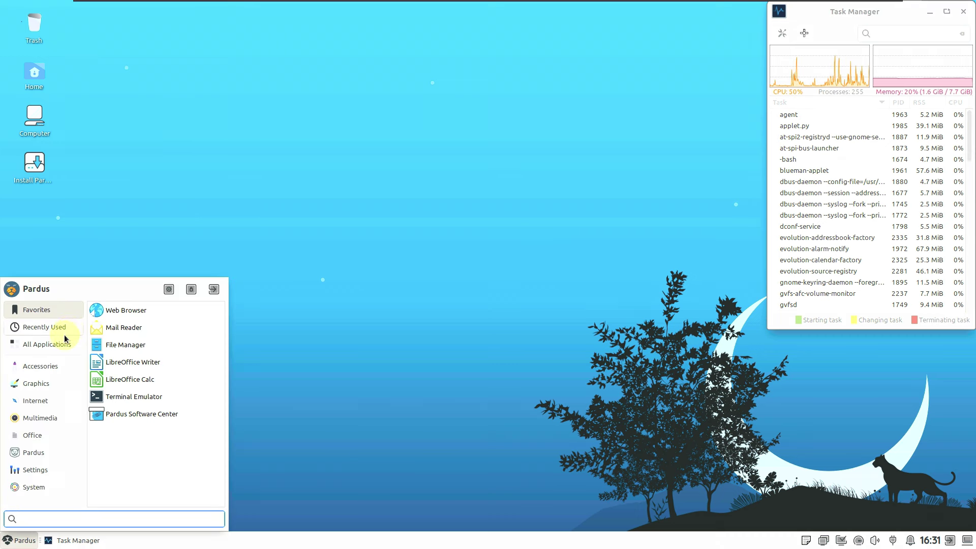
click(46, 344)
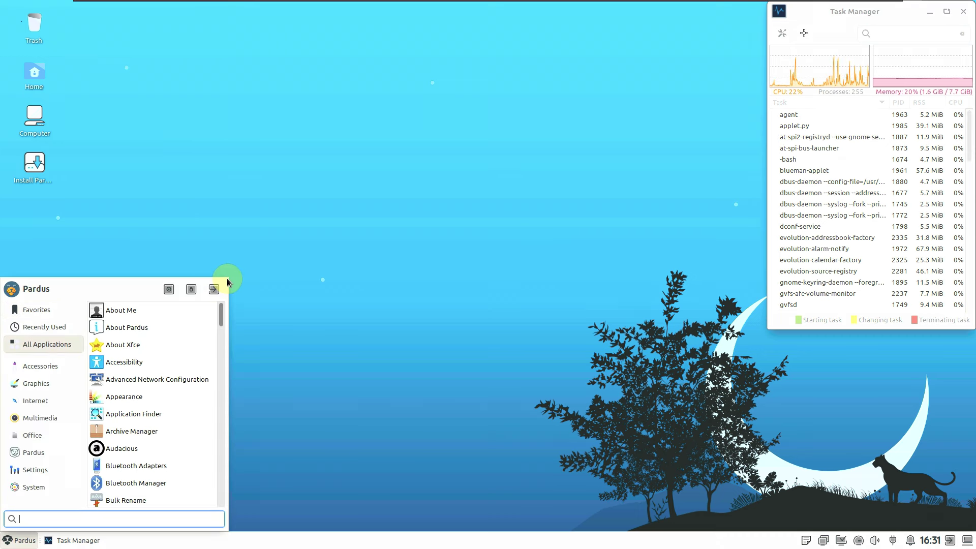
drag(227, 282, 410, 152)
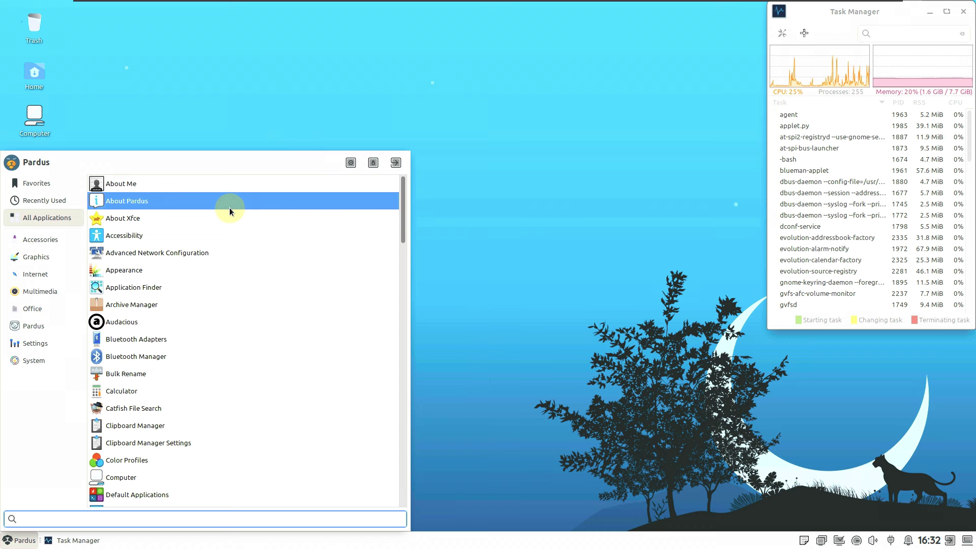
click(19, 540)
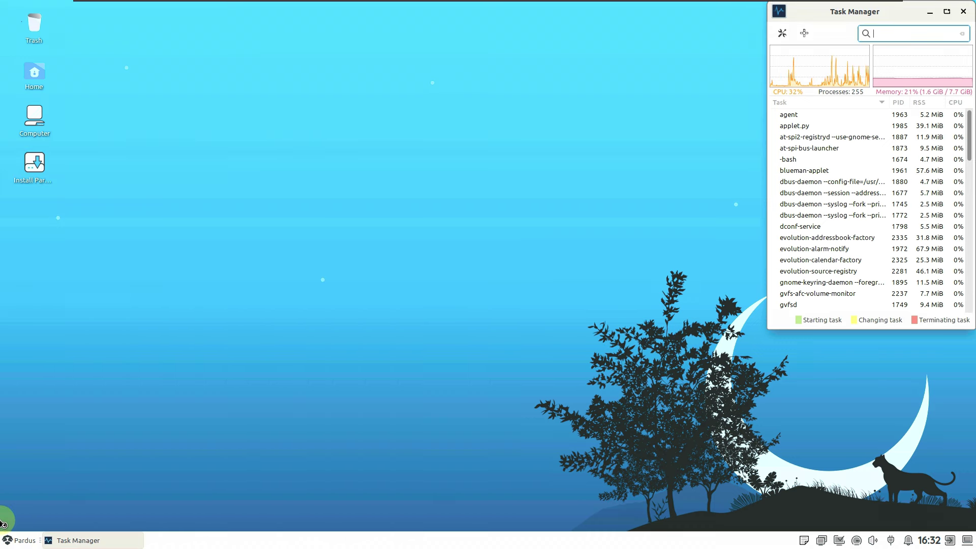
- Open About Pardus to show the computer's system information, and launch LibreOffice Calc
click(19, 540)
click(132, 249)
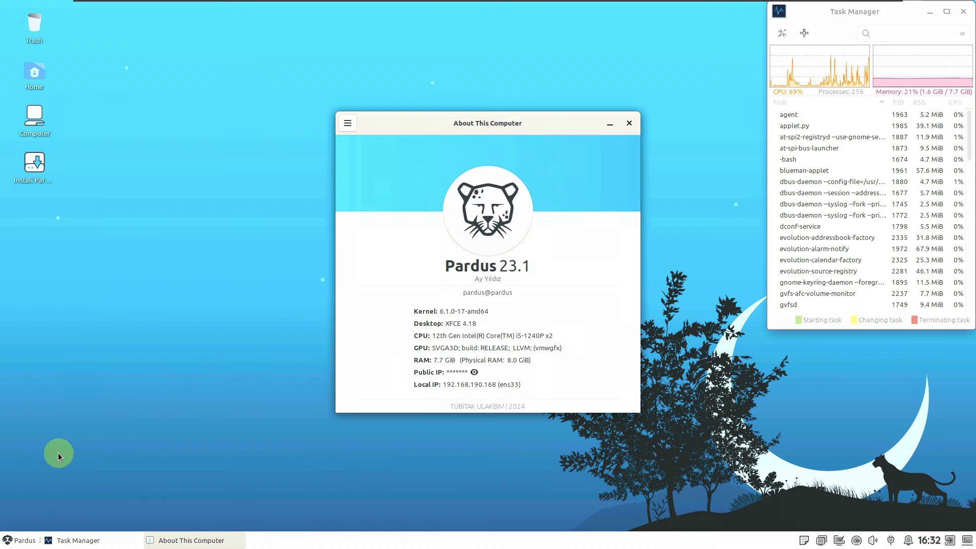
click(19, 540)
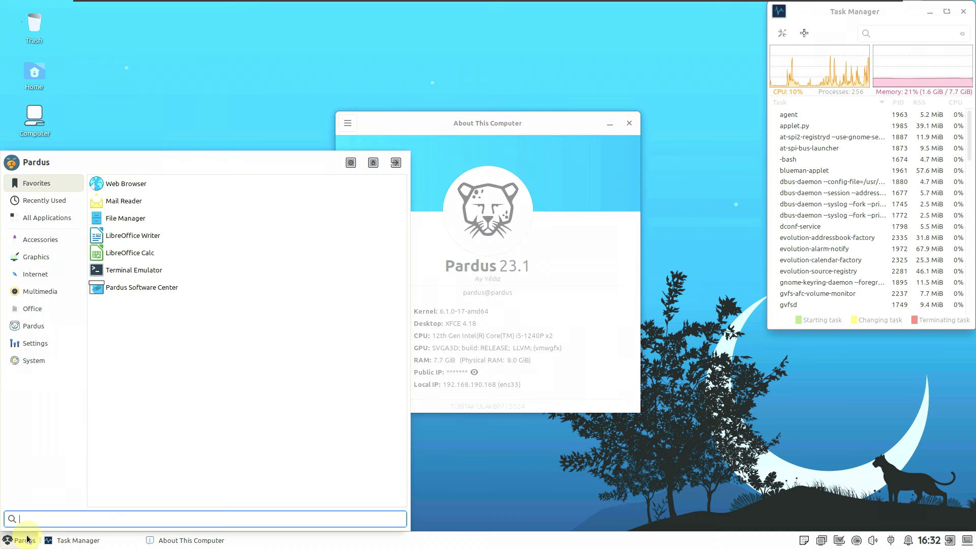
click(61, 311)
click(132, 251)
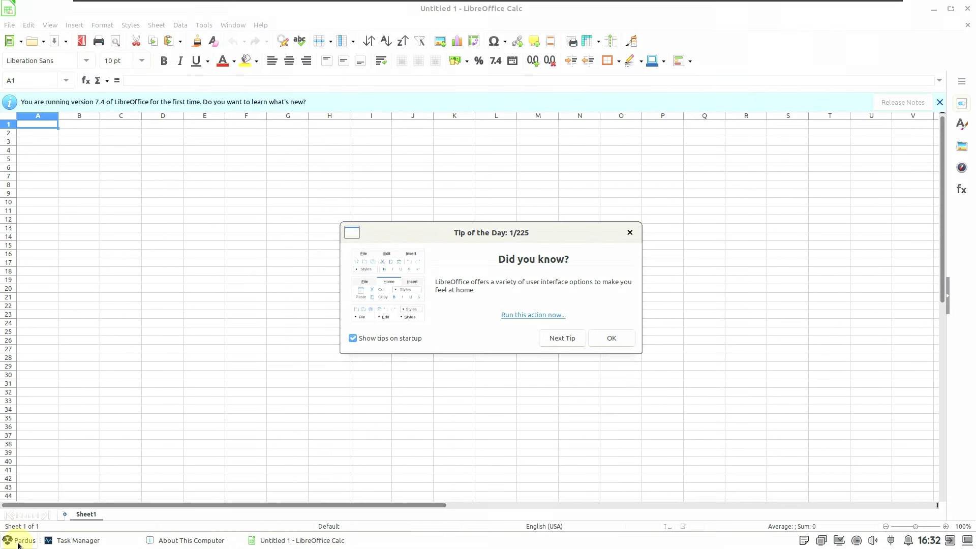
- Launch the File Manager and Firefox ESR while LibreOffice Calc stays open
click(18, 543)
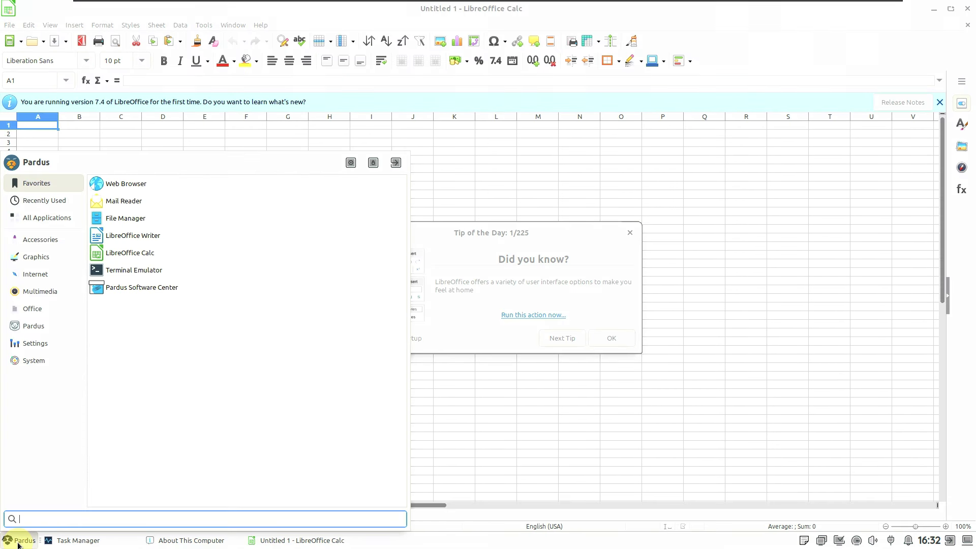
click(172, 220)
click(19, 543)
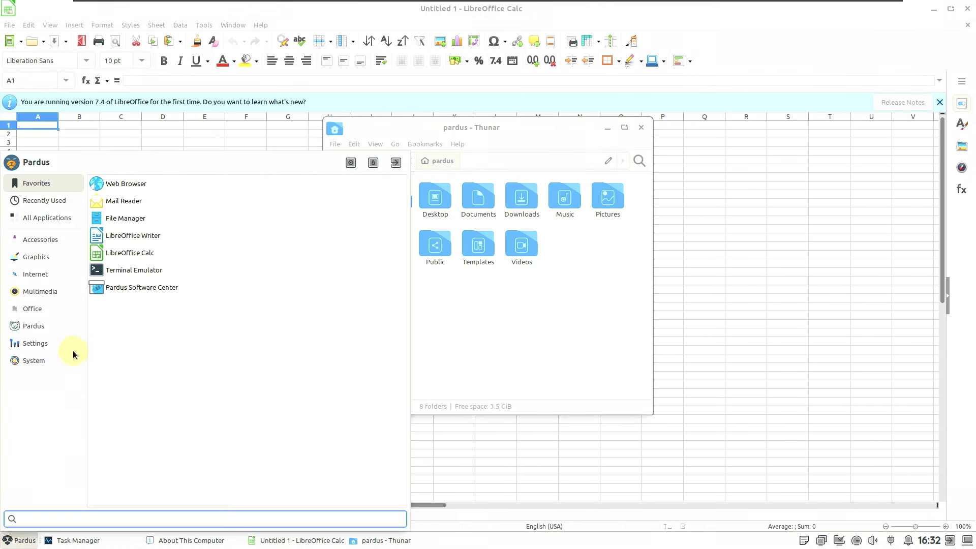
click(47, 278)
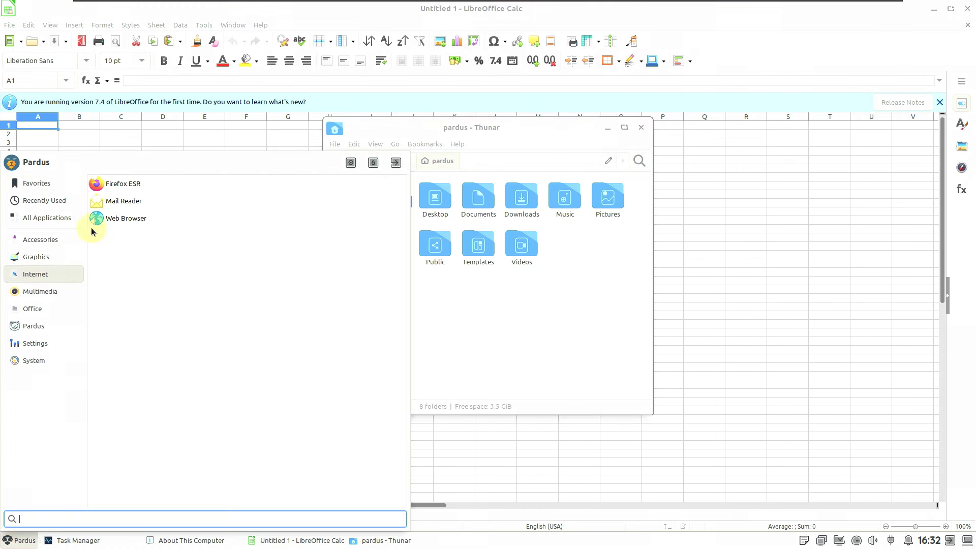
click(117, 186)
- Look through the Accessories applications and launch the Pardus Software Center
click(26, 542)
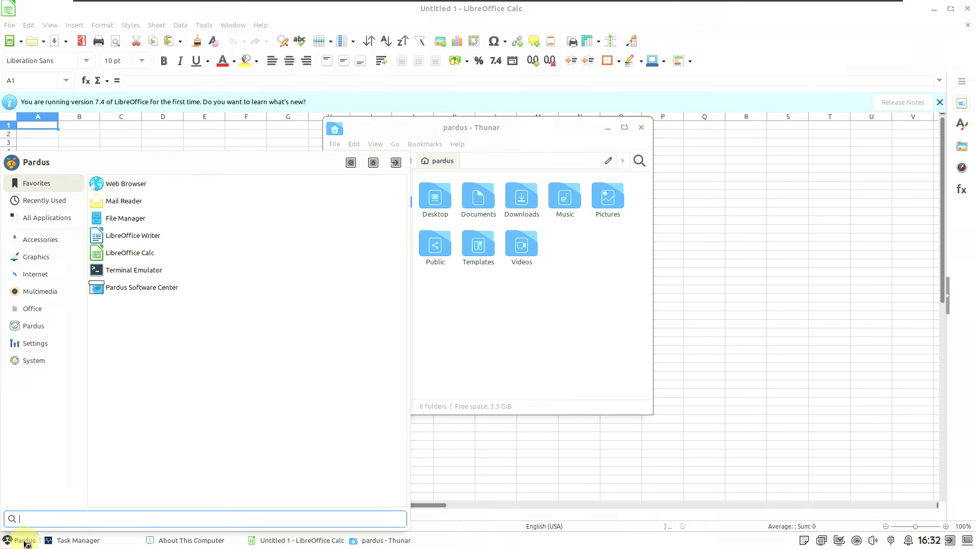
click(56, 244)
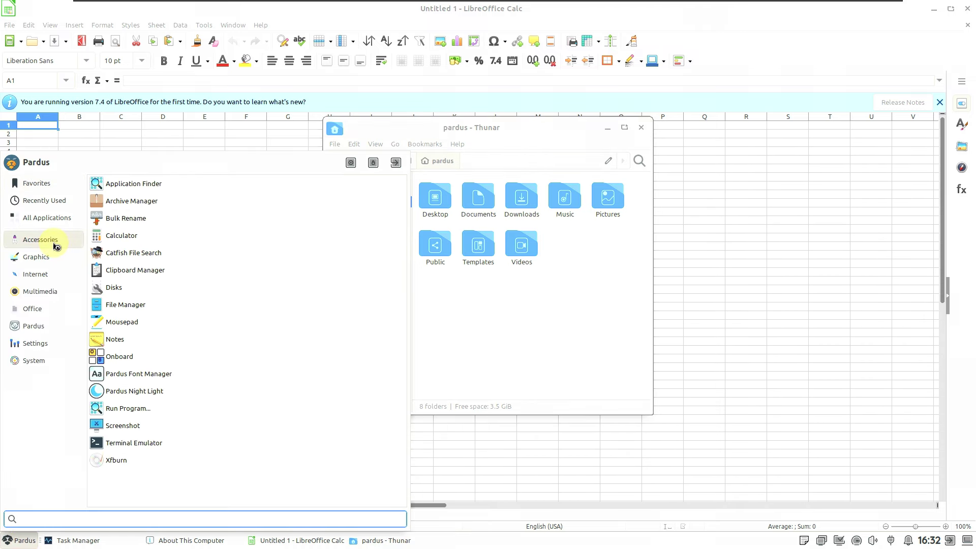
click(17, 544)
click(107, 293)
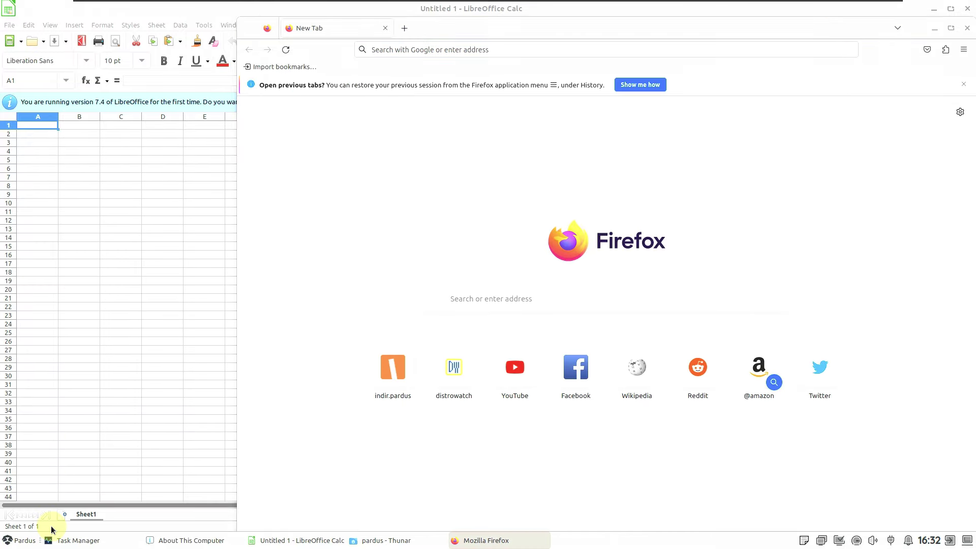
- Review the System and Accessories applications and launch the Mousepad text editor
click(16, 544)
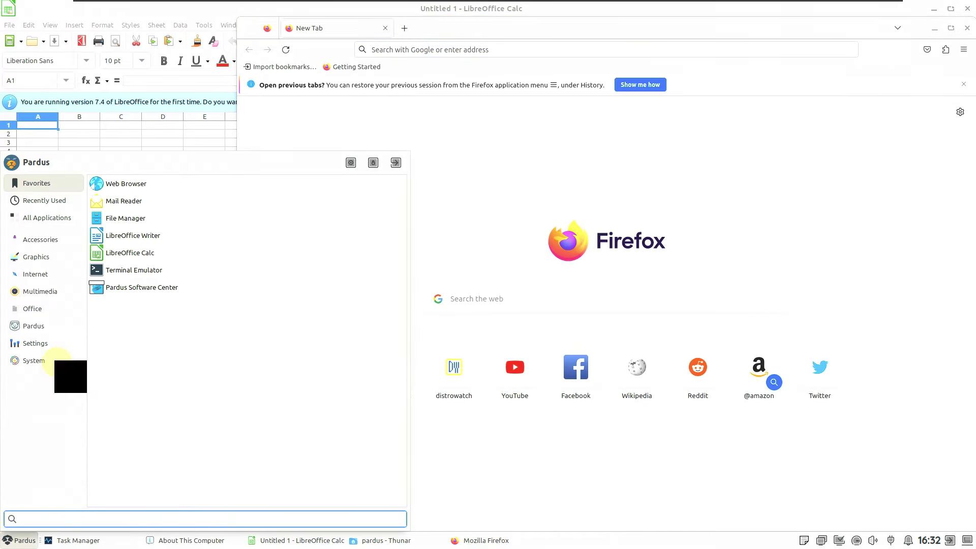
click(50, 365)
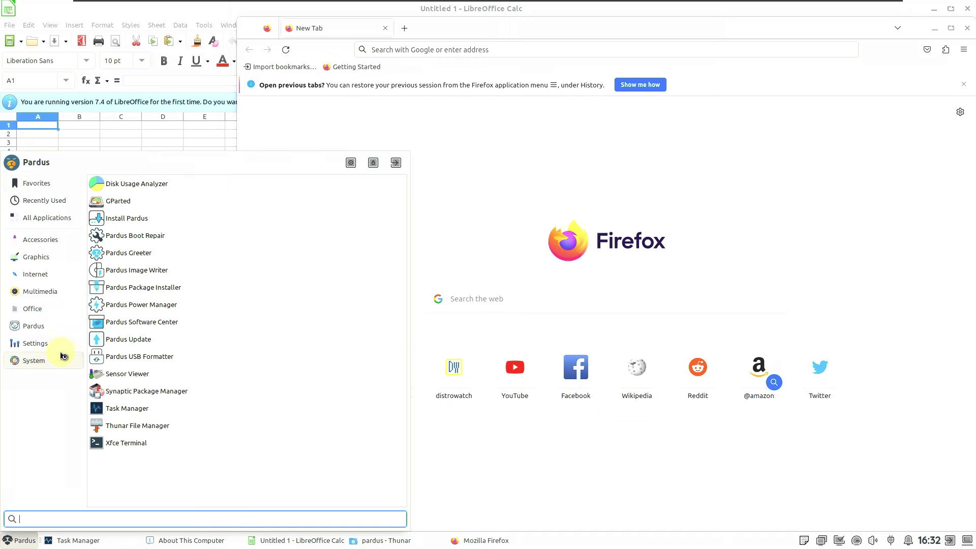
click(61, 245)
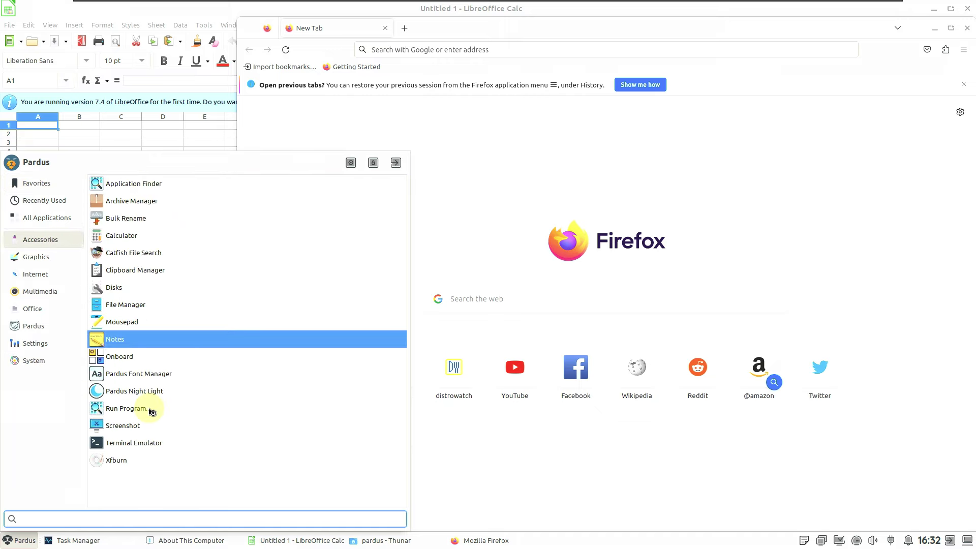
click(18, 540)
click(55, 240)
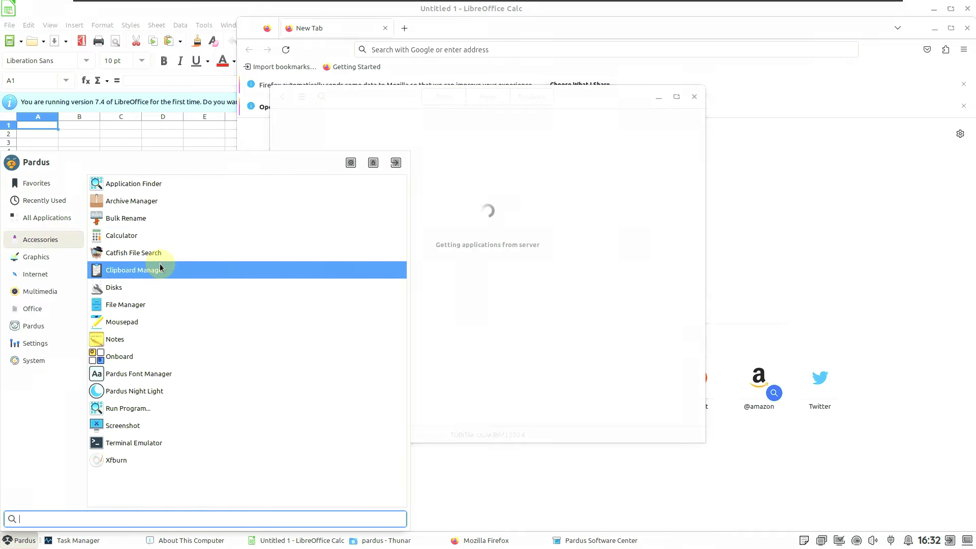
click(158, 321)
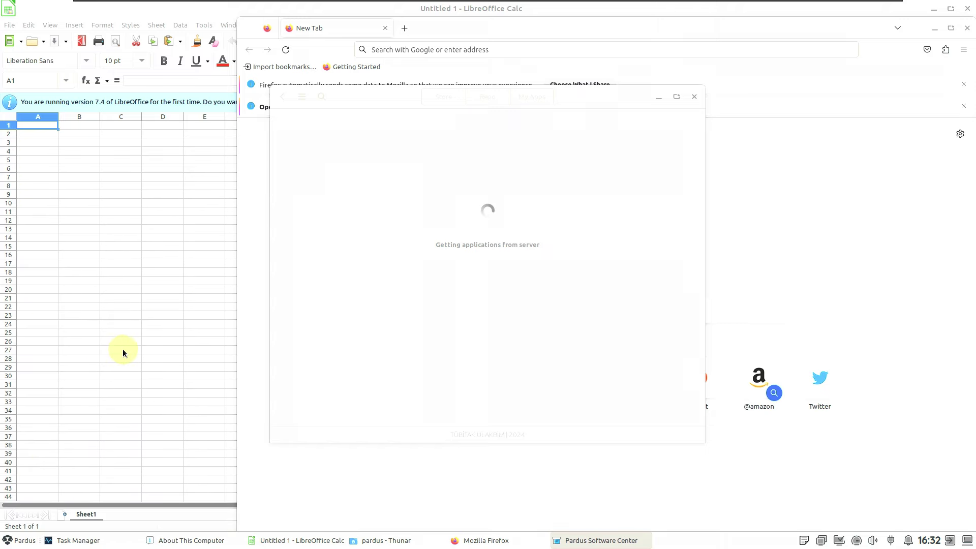
- Launch LibreOffice Draw from the Graphics applications
click(23, 540)
click(30, 254)
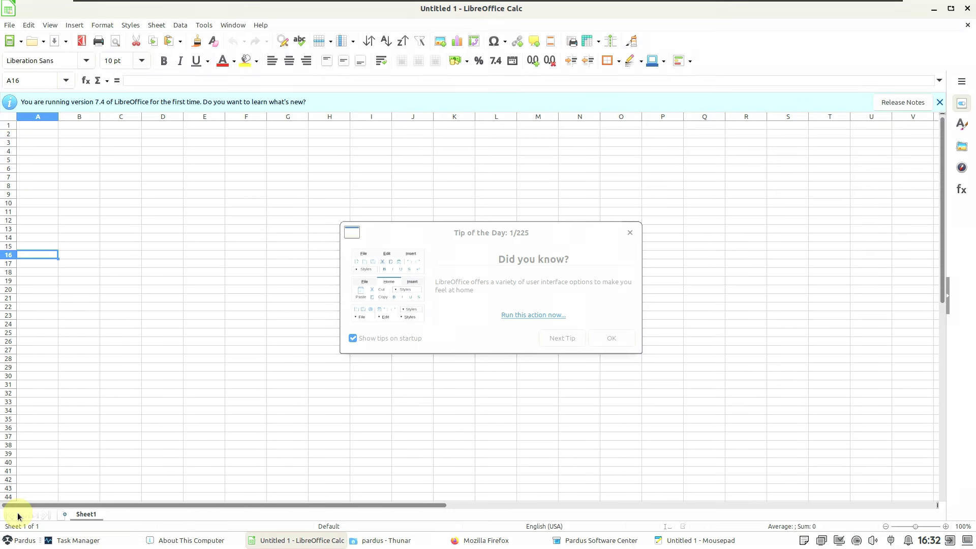
click(14, 543)
click(35, 256)
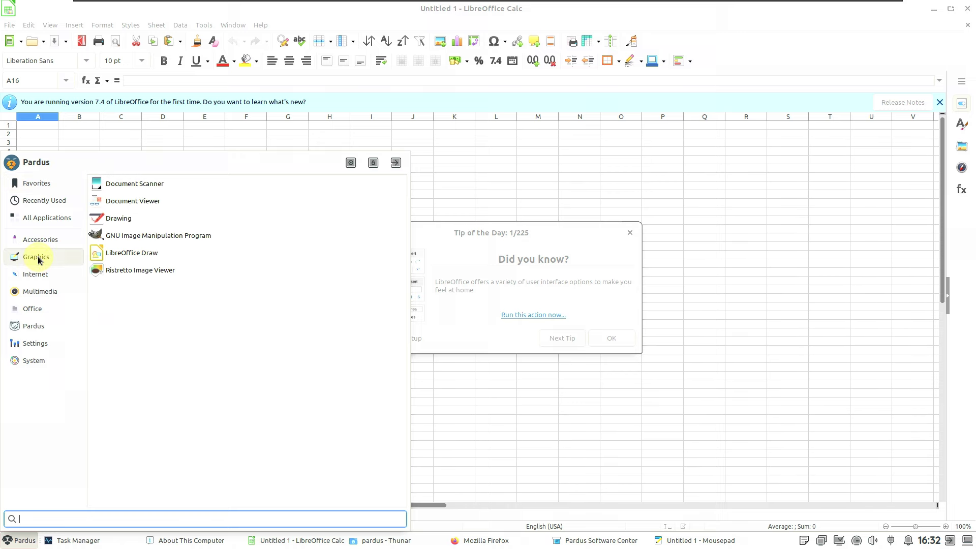
click(139, 252)
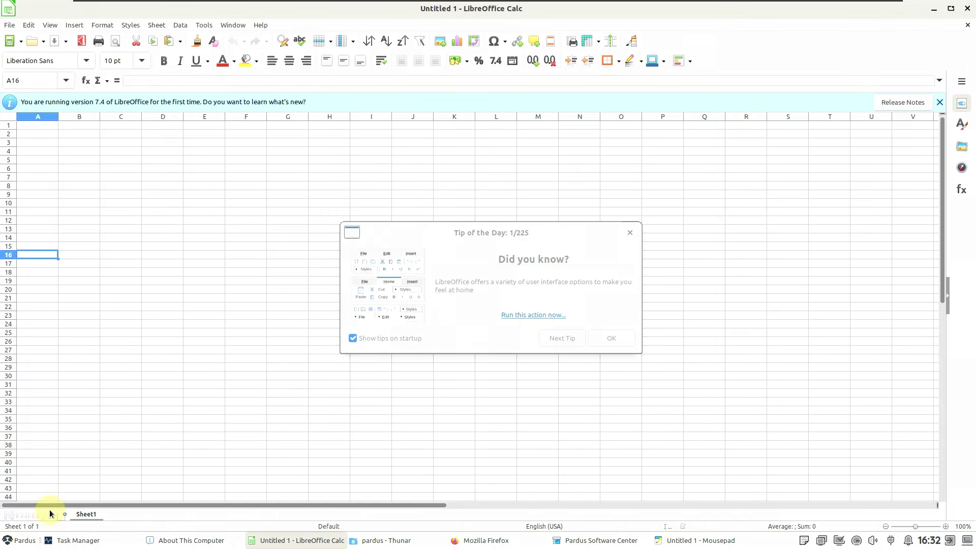
- Look through the Accessories applications and launch the Ristretto Image Viewer from the Graphics applications
click(26, 543)
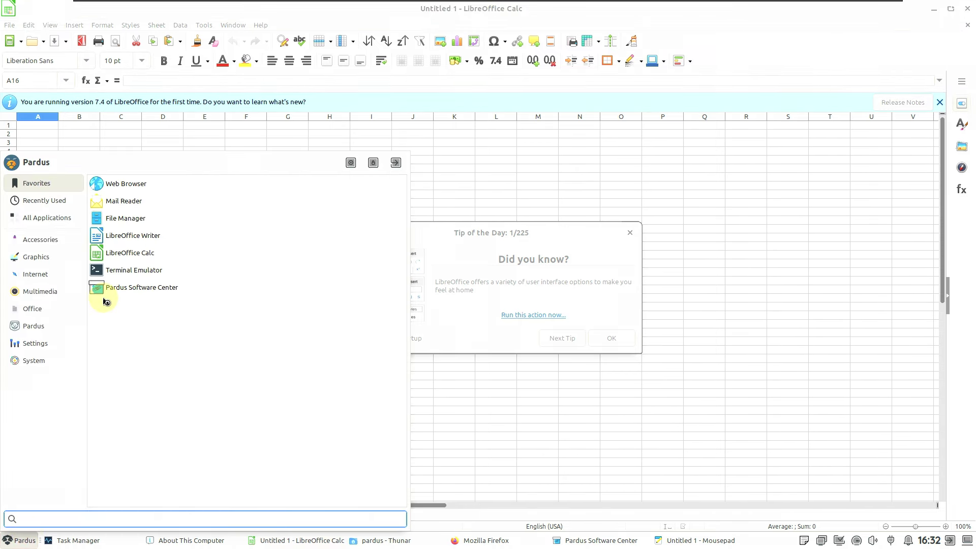
click(53, 244)
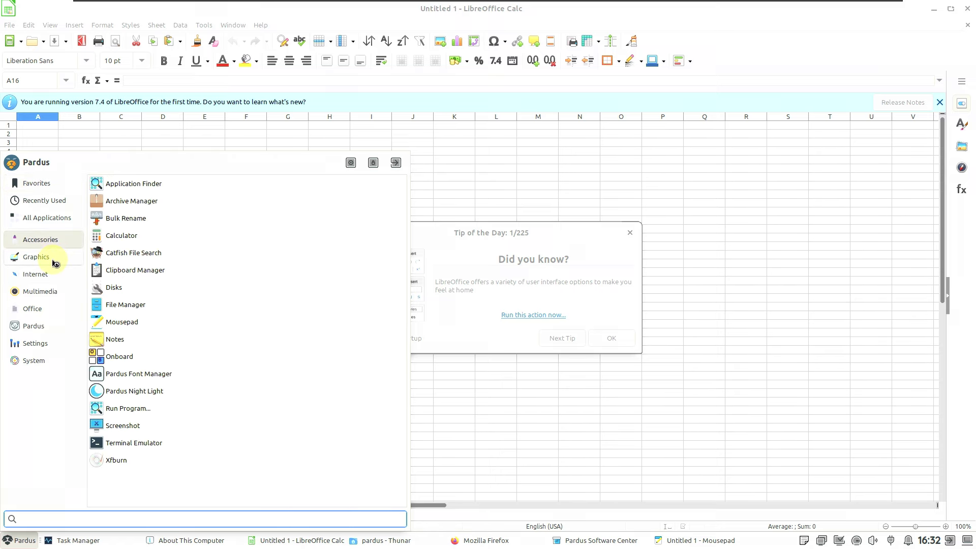
click(36, 256)
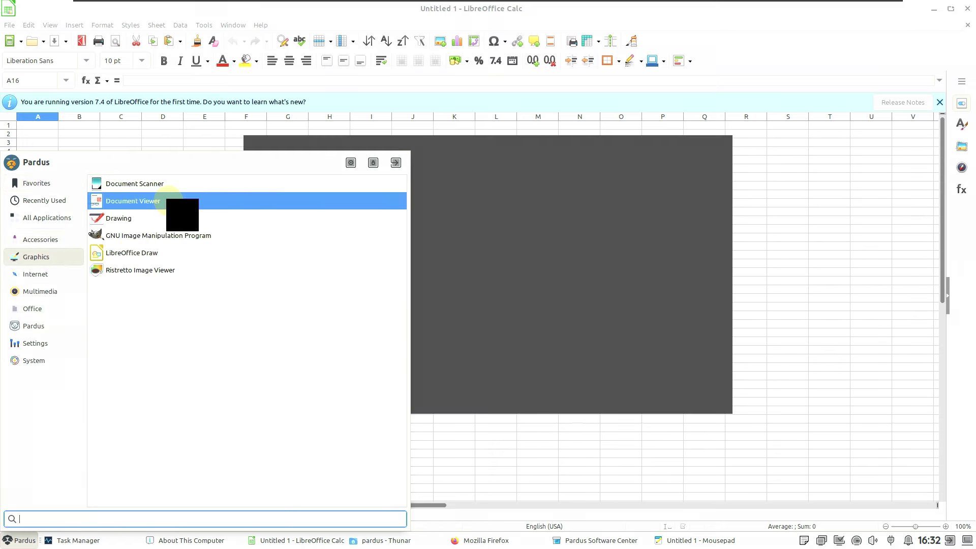
click(25, 541)
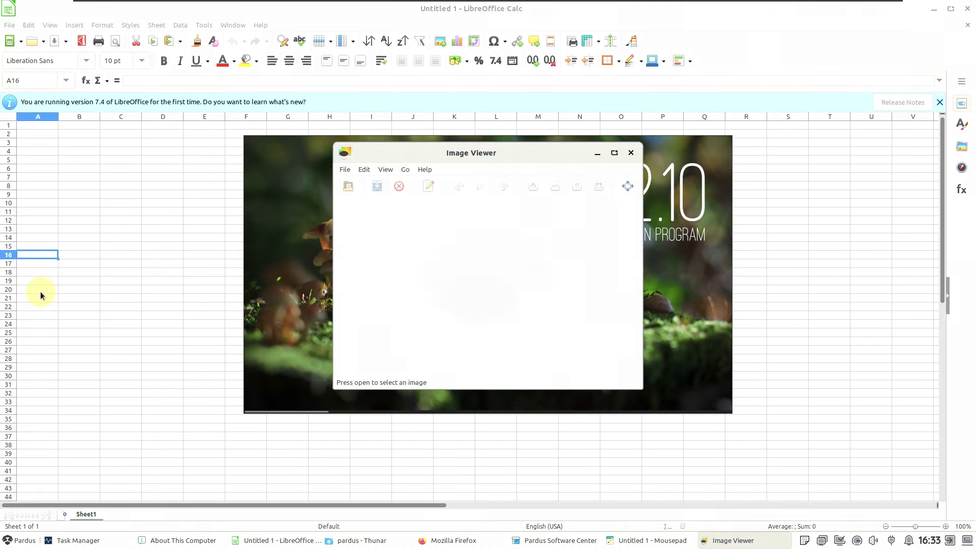
click(22, 544)
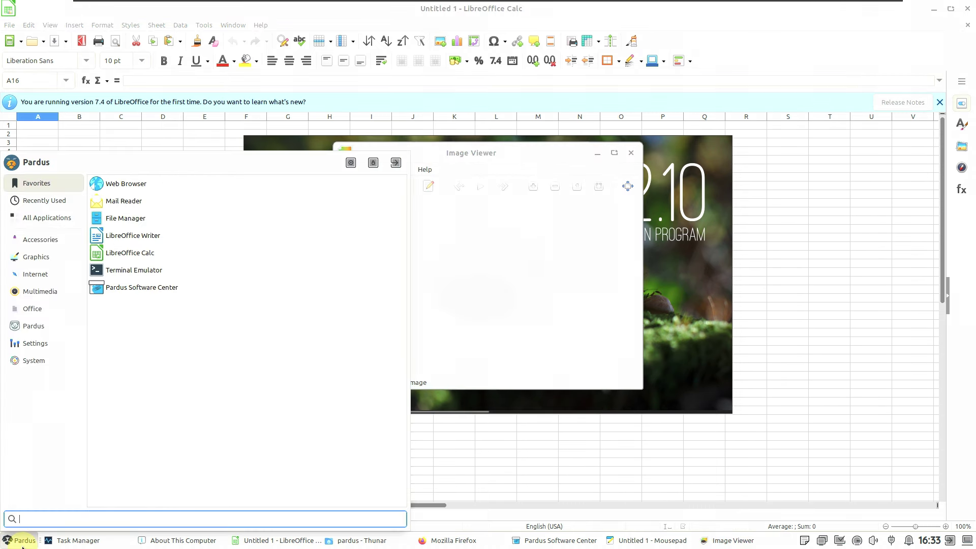
click(29, 536)
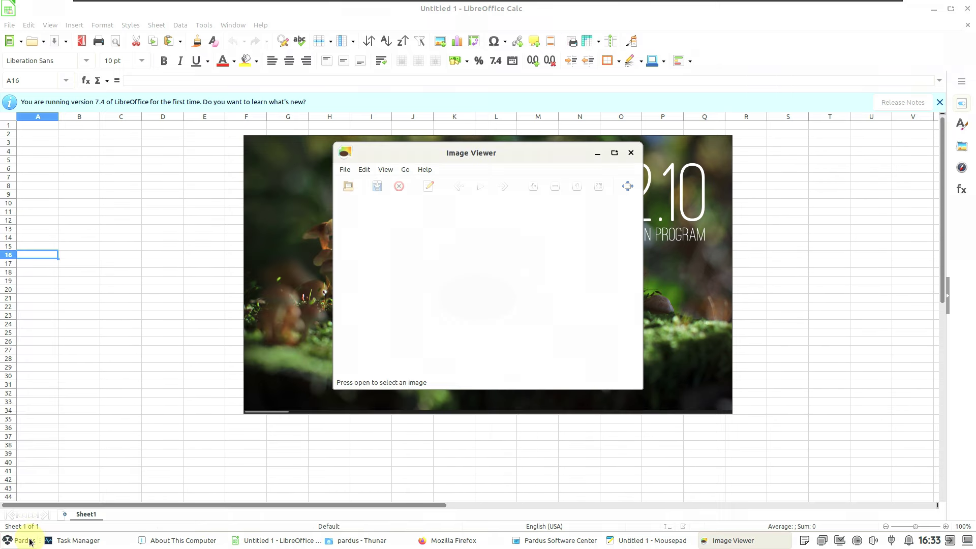
click(29, 542)
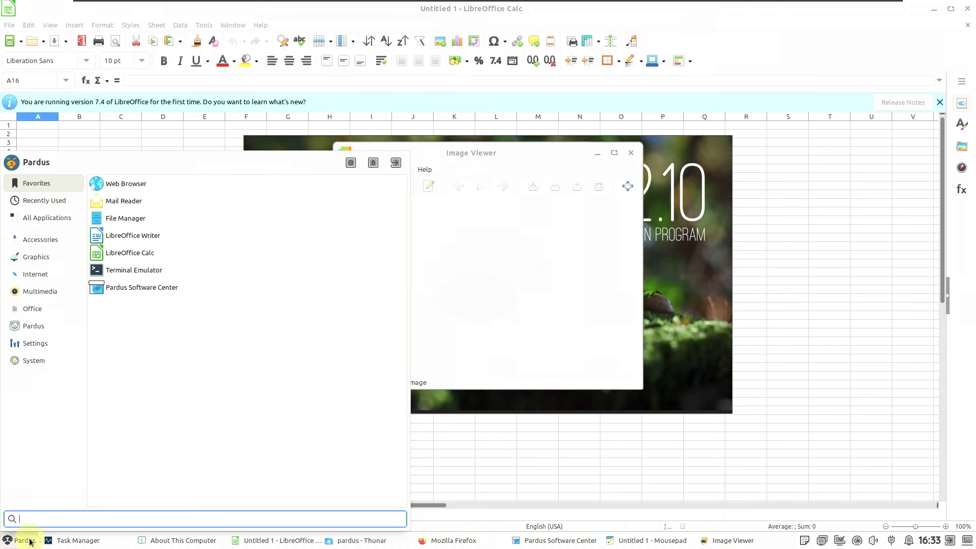
click(51, 364)
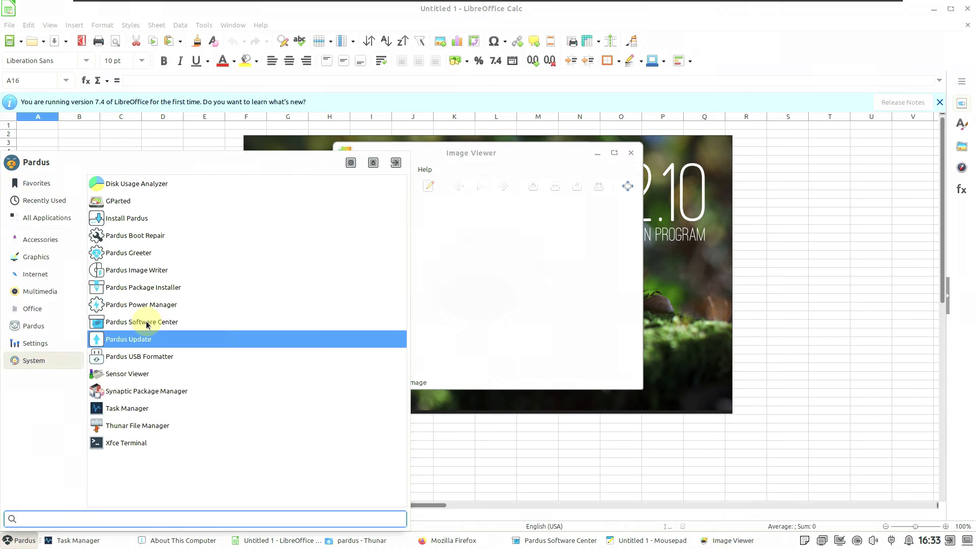
click(153, 304)
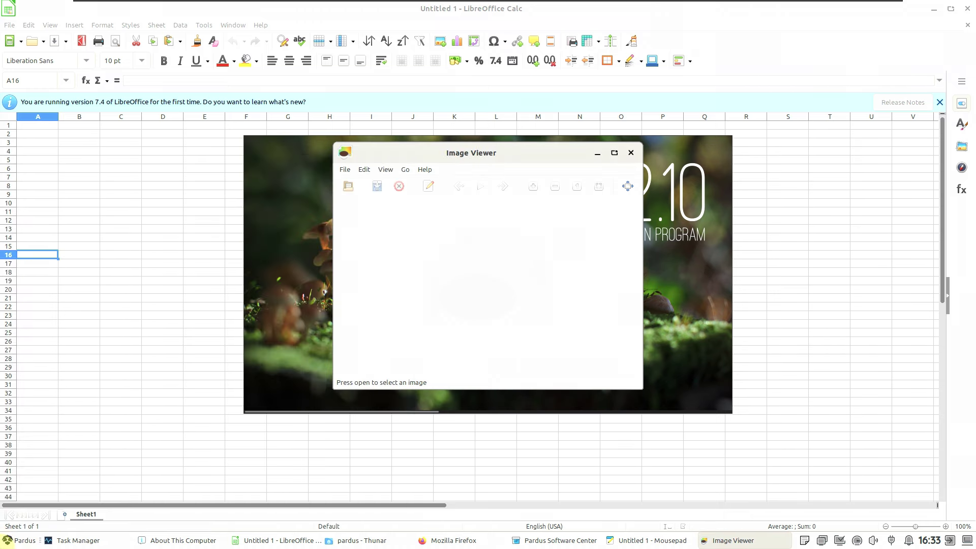
- Launch the GParted partition editor from the System applications
click(13, 540)
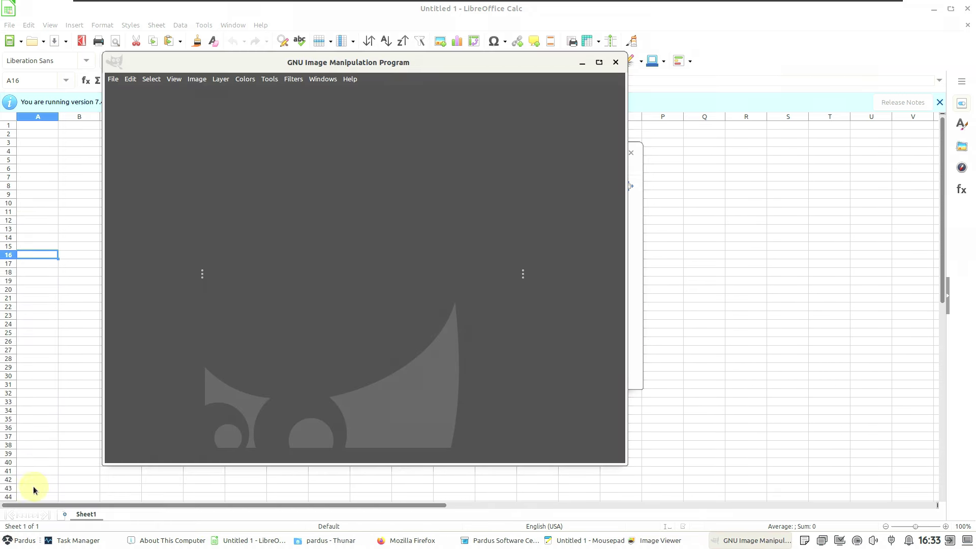
click(29, 541)
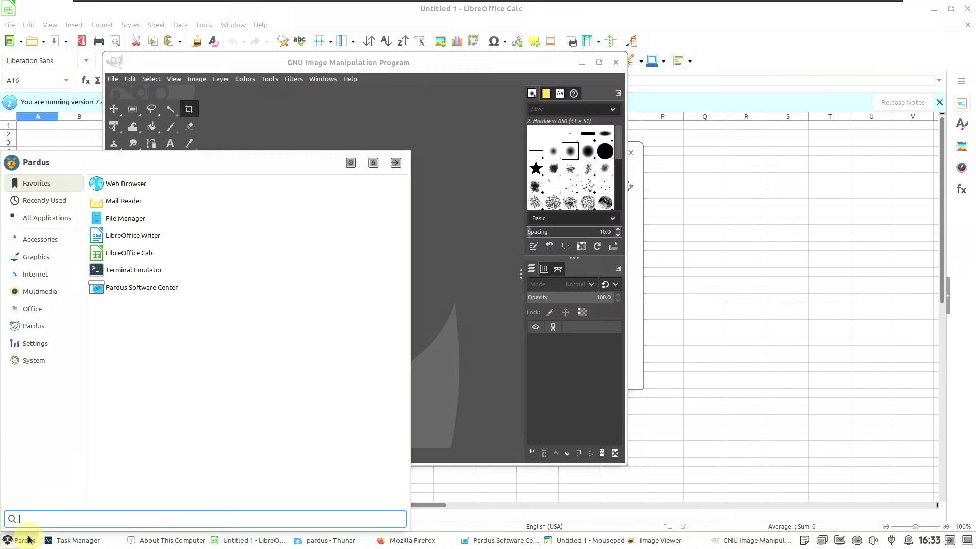
click(31, 361)
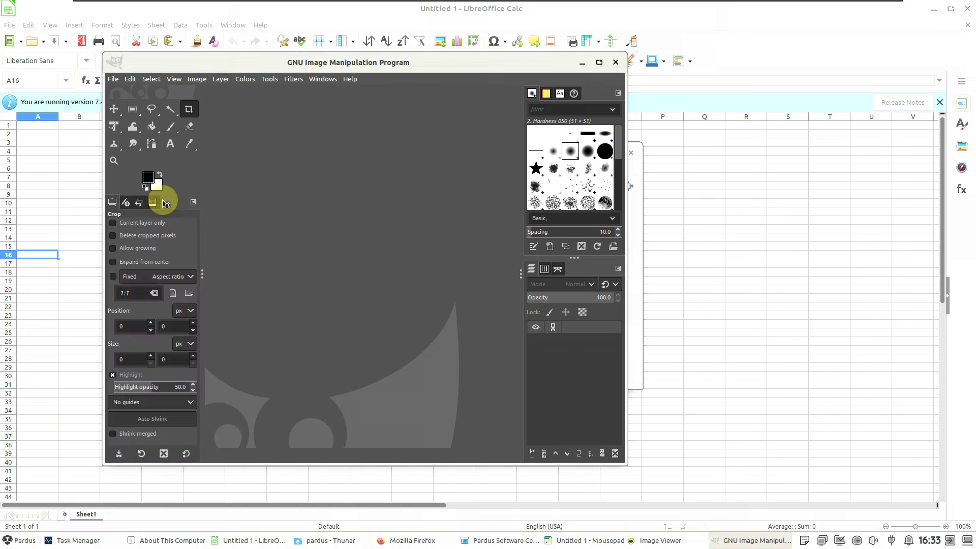
- Launch the Synaptic Package Manager from the System applications
click(20, 544)
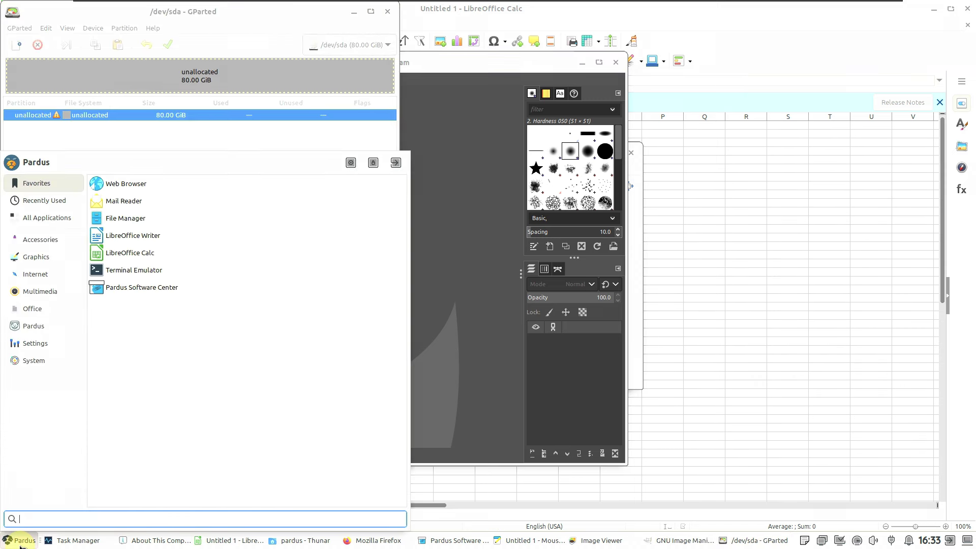
click(36, 360)
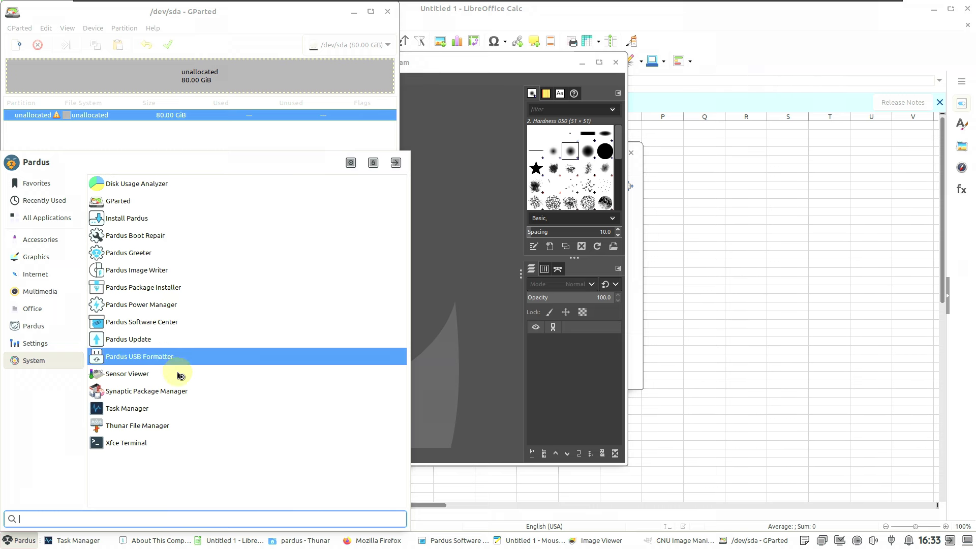
click(180, 395)
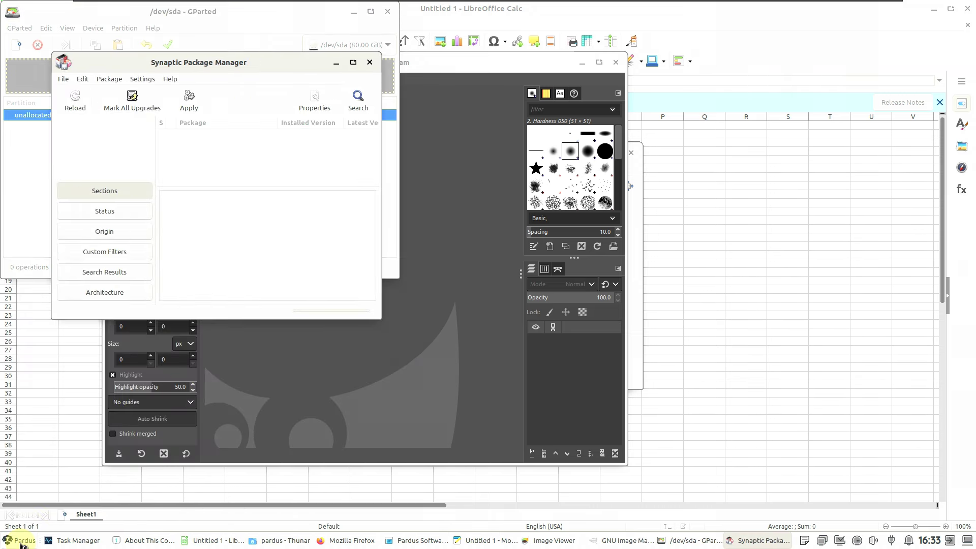
click(21, 542)
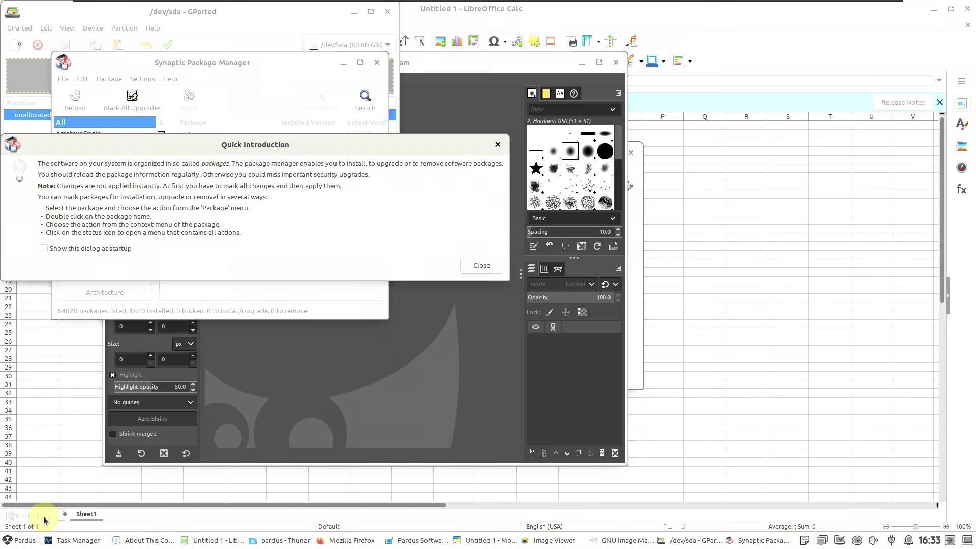
- Open the Appearance settings from the Settings applications
click(26, 542)
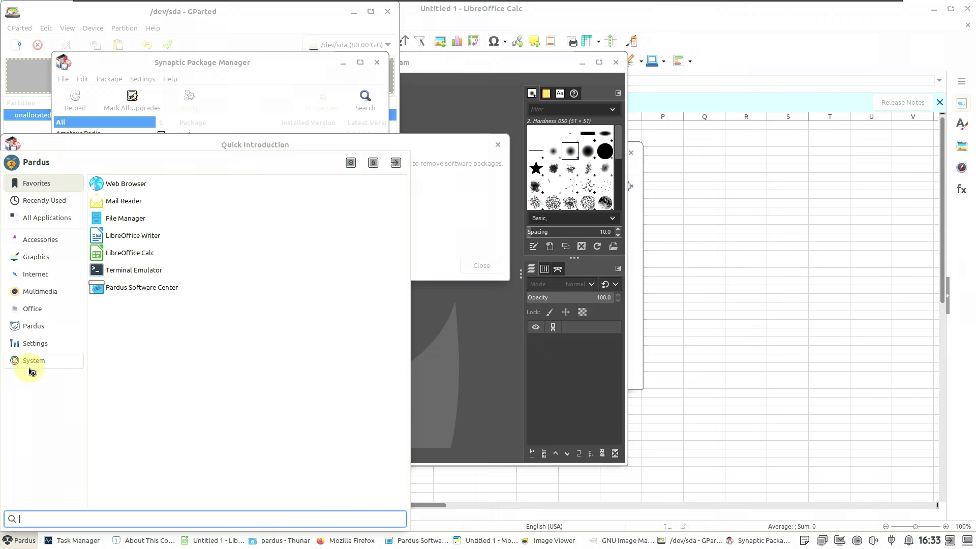
click(35, 345)
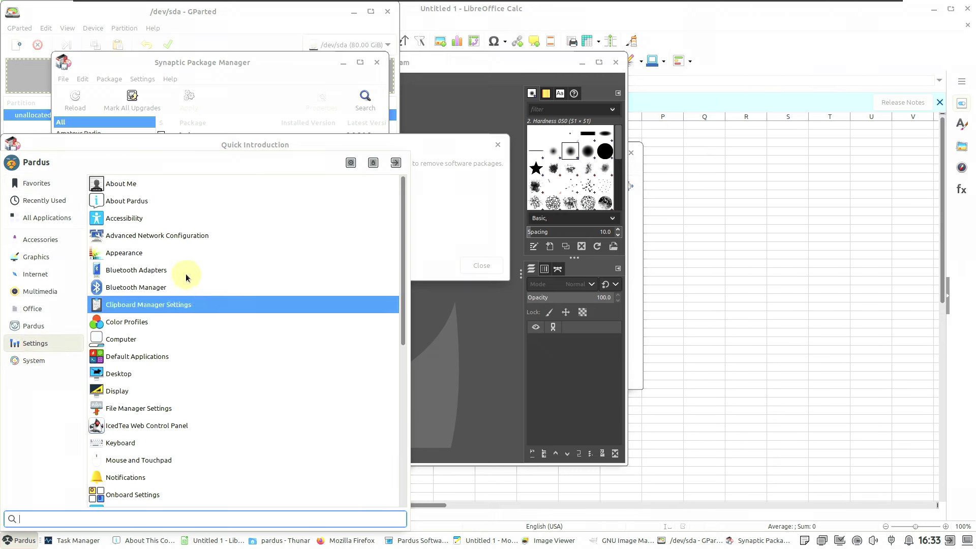
click(184, 252)
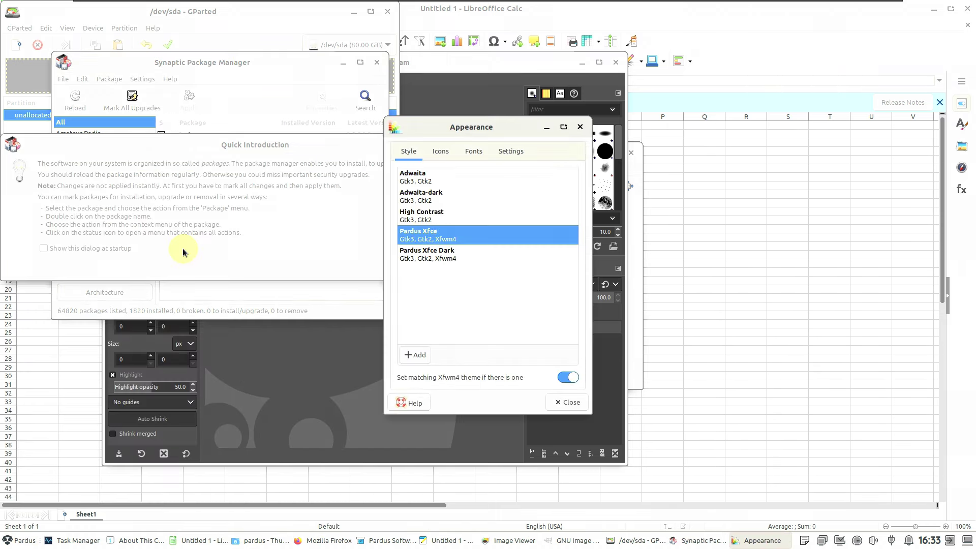
- Look through the System applications and launch Computer from the Settings applications
click(20, 541)
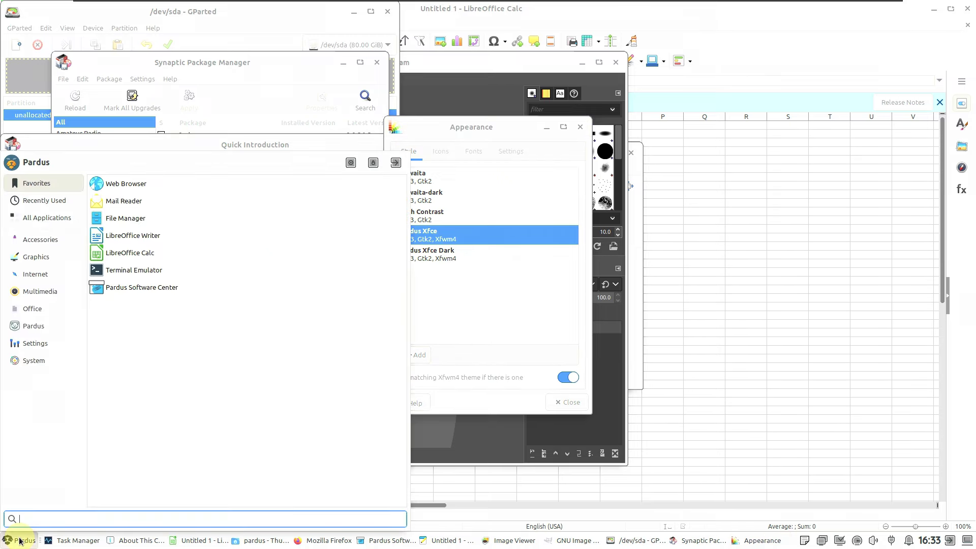
click(55, 367)
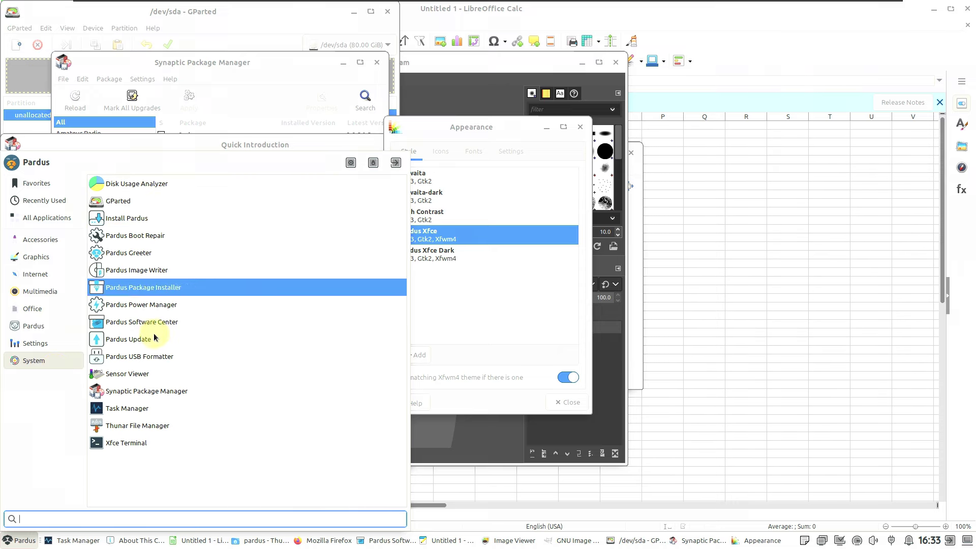
click(28, 541)
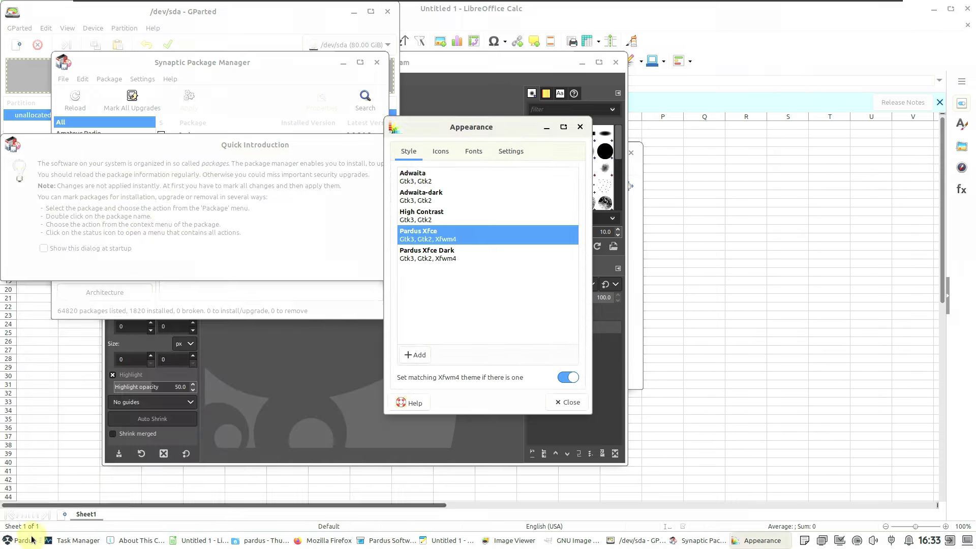
click(28, 542)
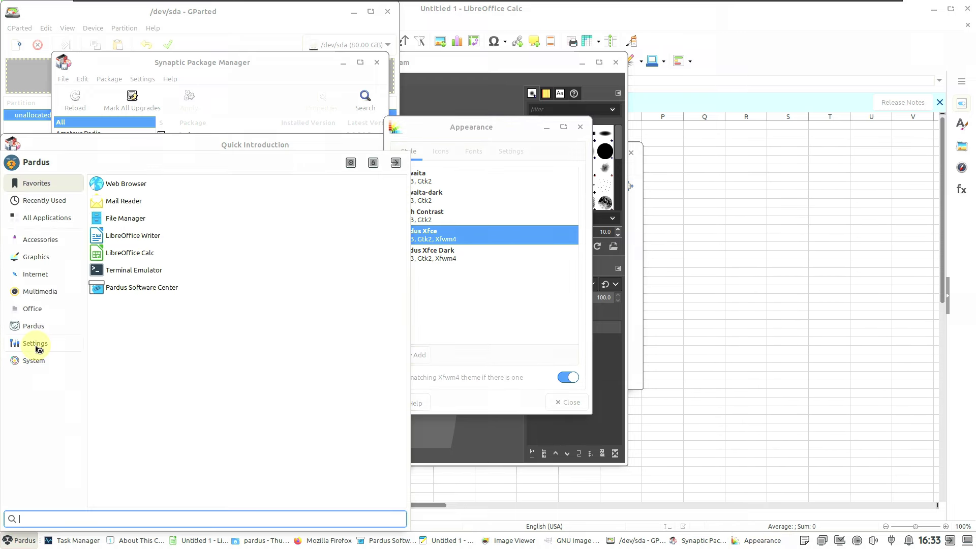
- Launch the Pardus Package Installer from the System applications
click(17, 542)
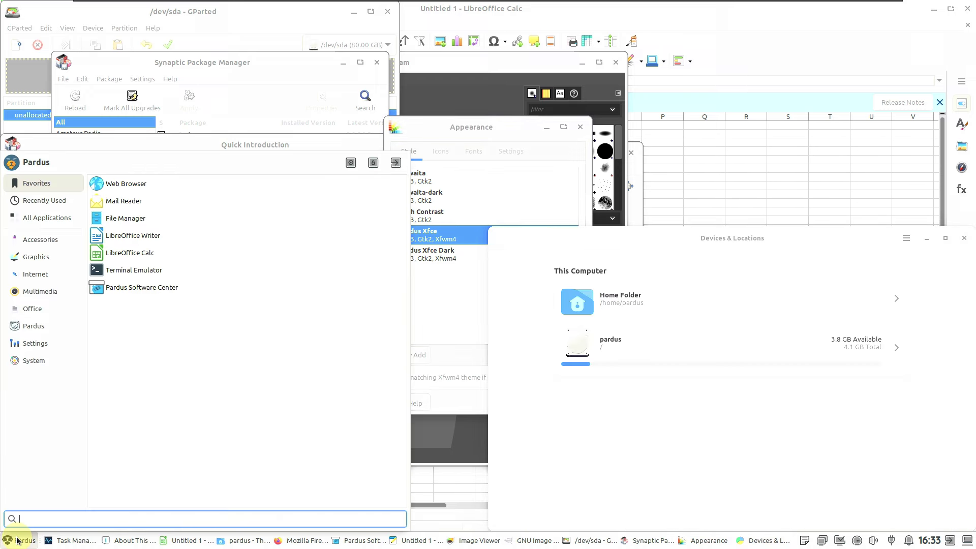
click(44, 364)
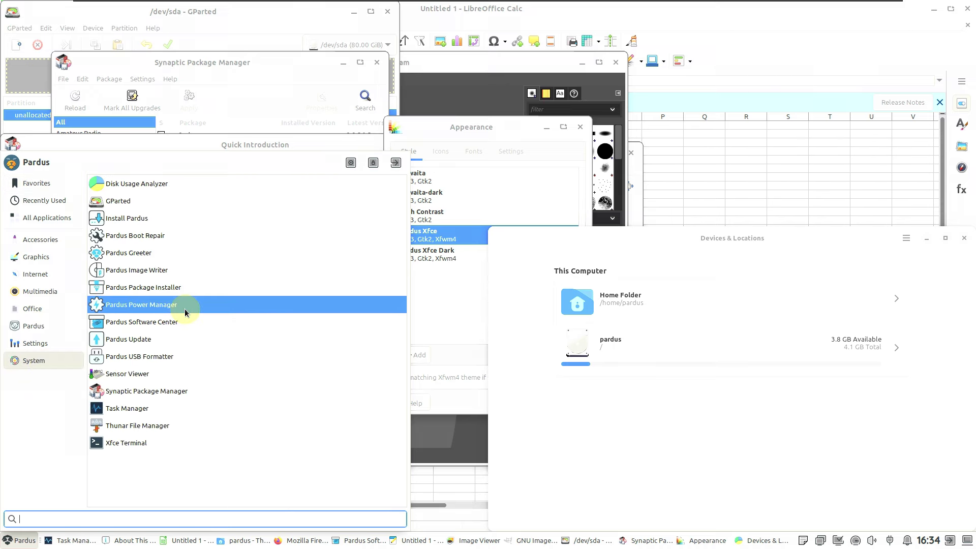
click(140, 288)
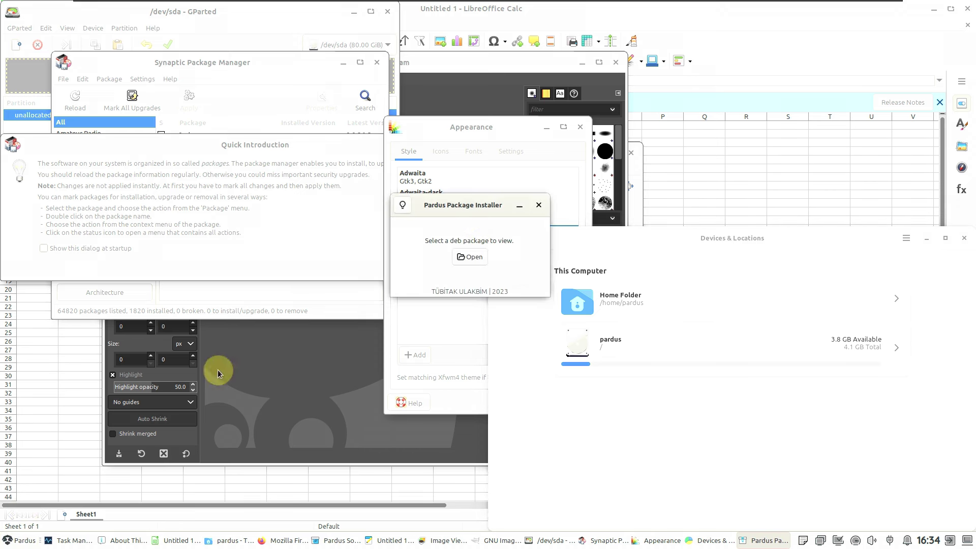
- Review the Office applications and open the Power Manager from the Settings applications
click(24, 540)
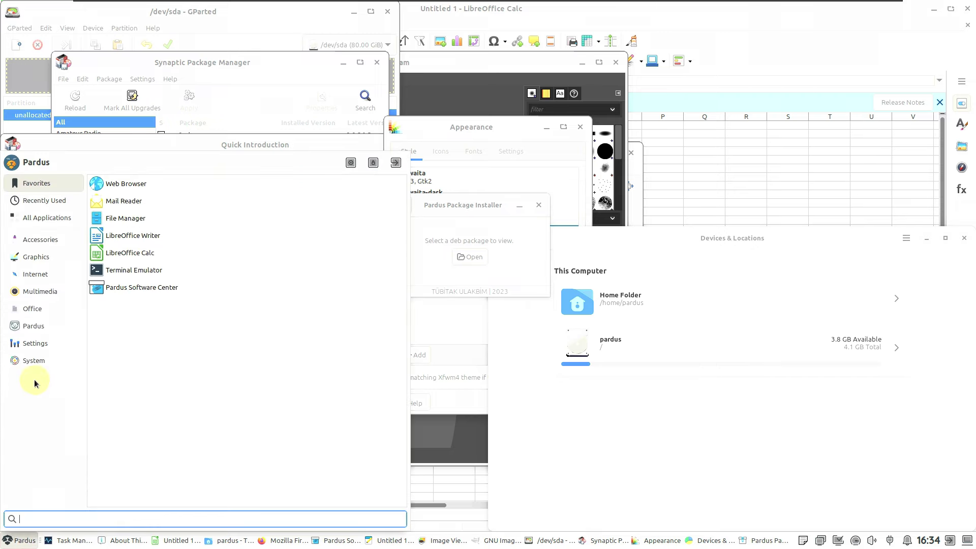
click(50, 307)
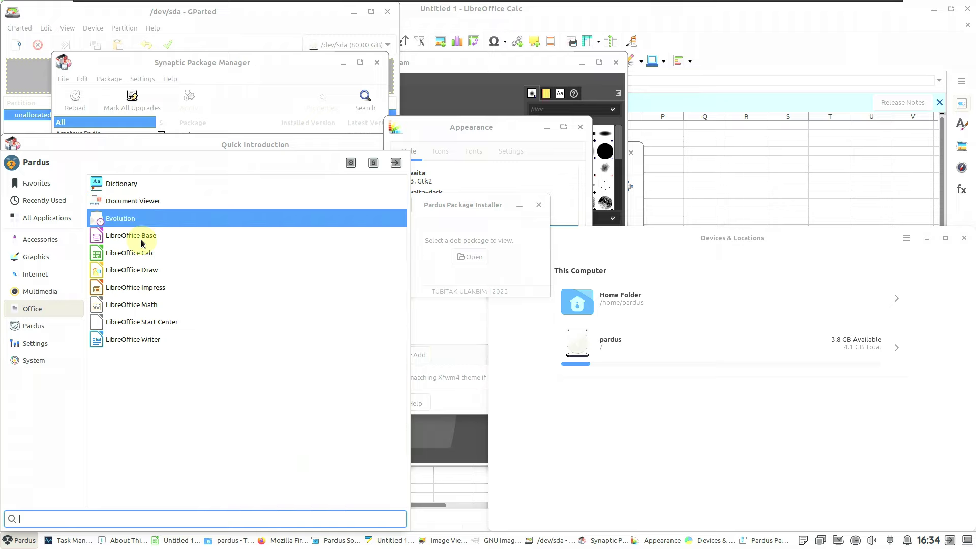
click(57, 343)
scroll(162, 282, down, 5)
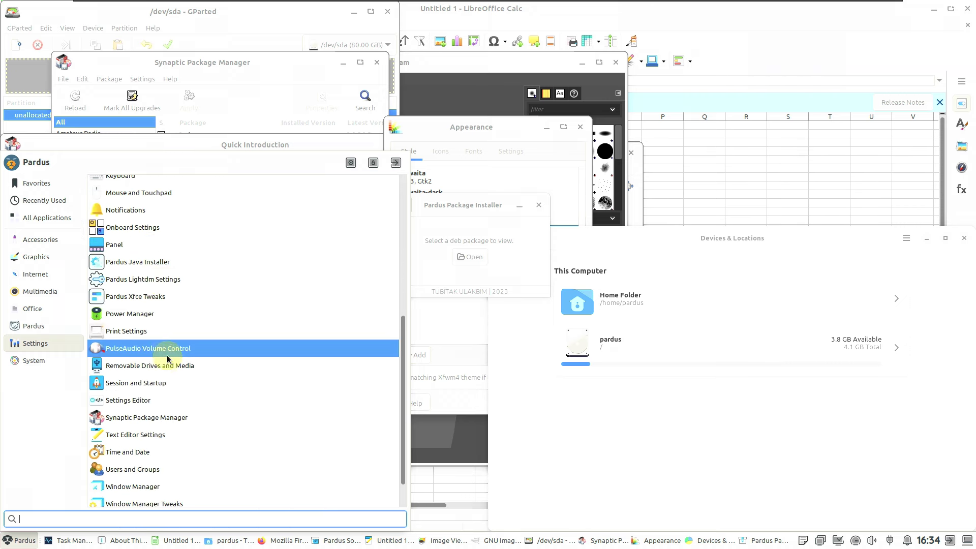
click(163, 313)
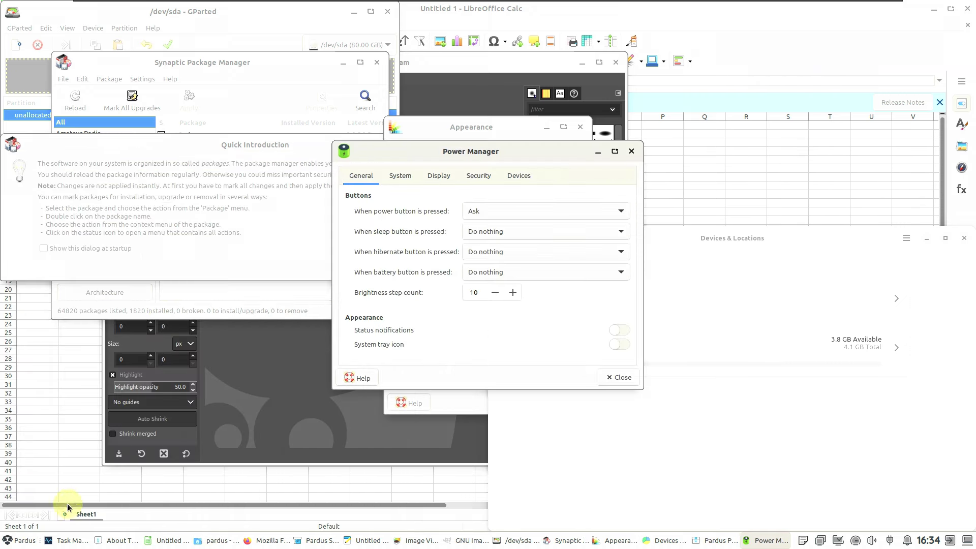
- Look over the Internet applications and launch the VLC media player from the Multimedia applications
click(13, 540)
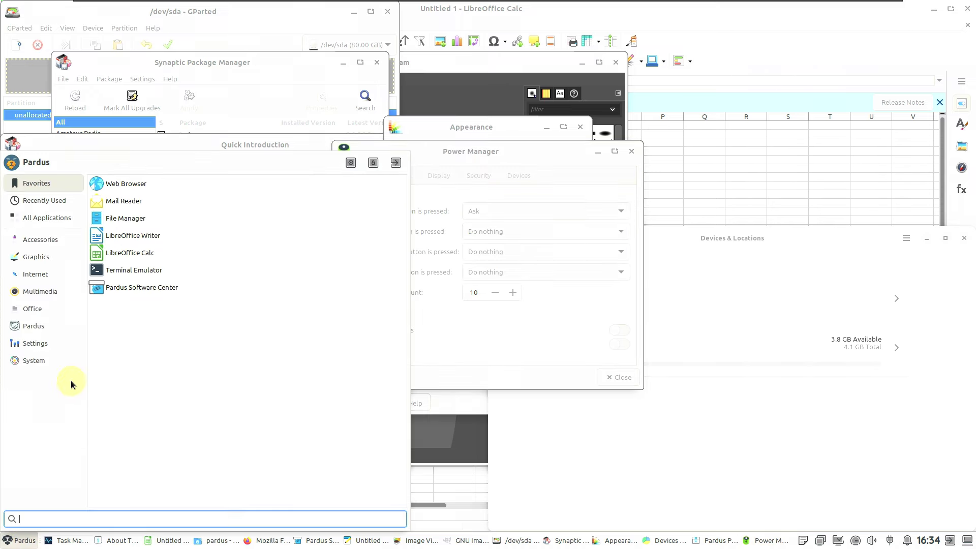
click(37, 281)
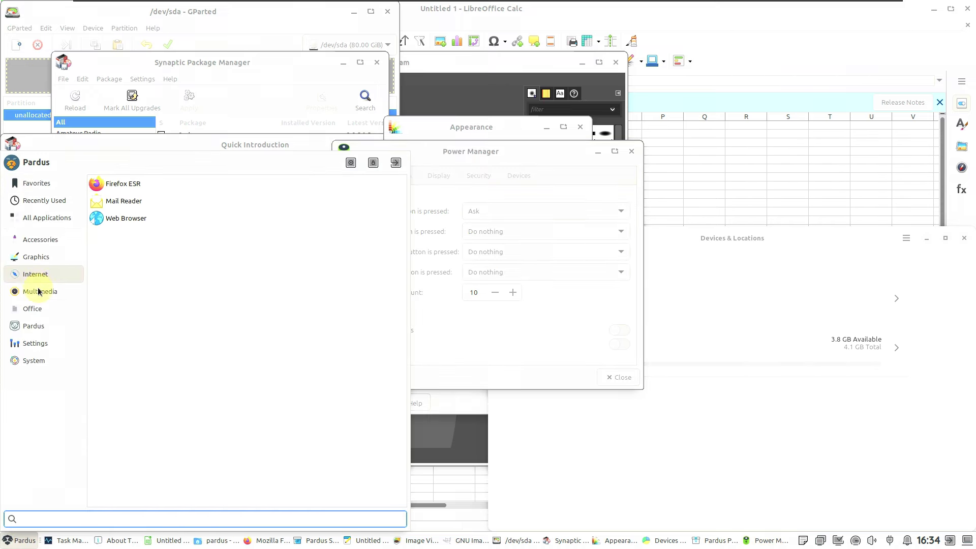
click(39, 293)
click(116, 219)
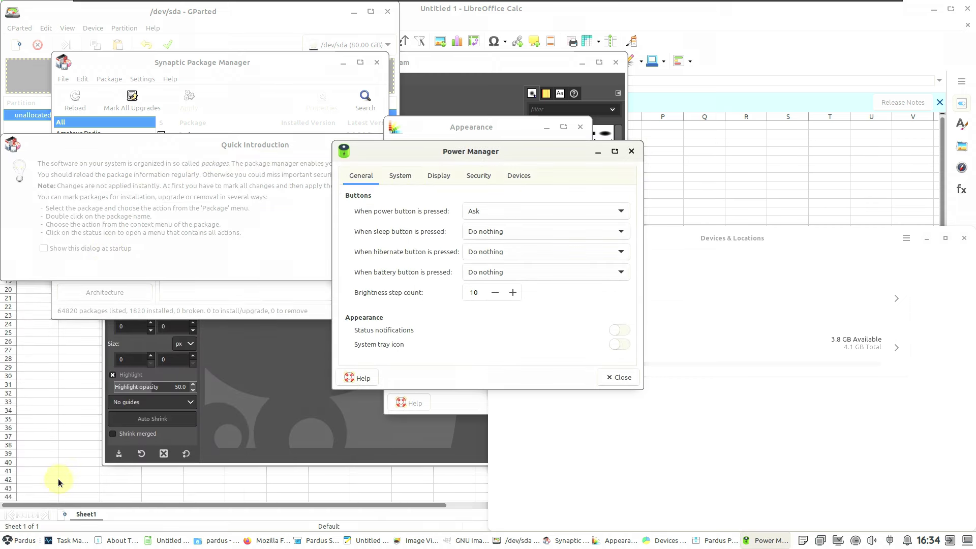
- Look over the System applications and open Mouse and Touchpad from the Settings applications
click(24, 542)
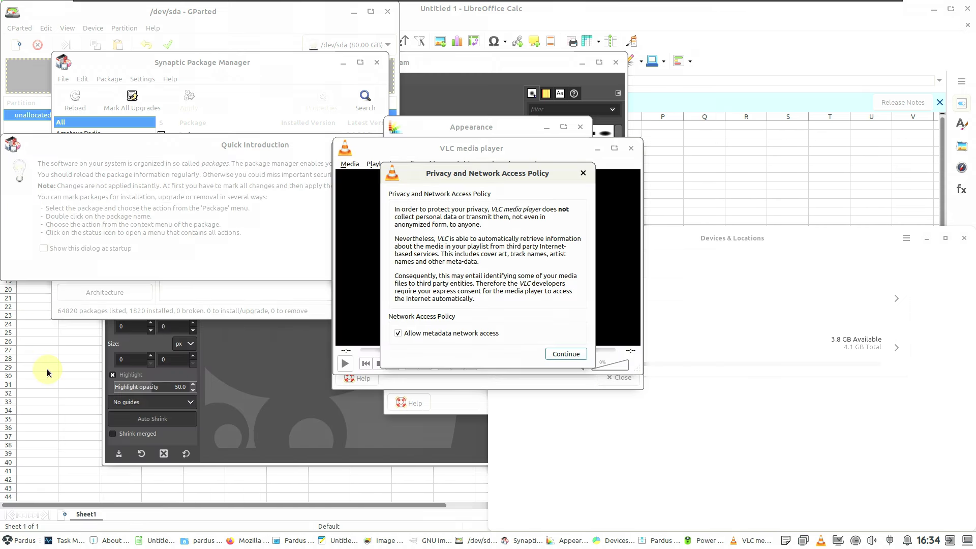
click(25, 542)
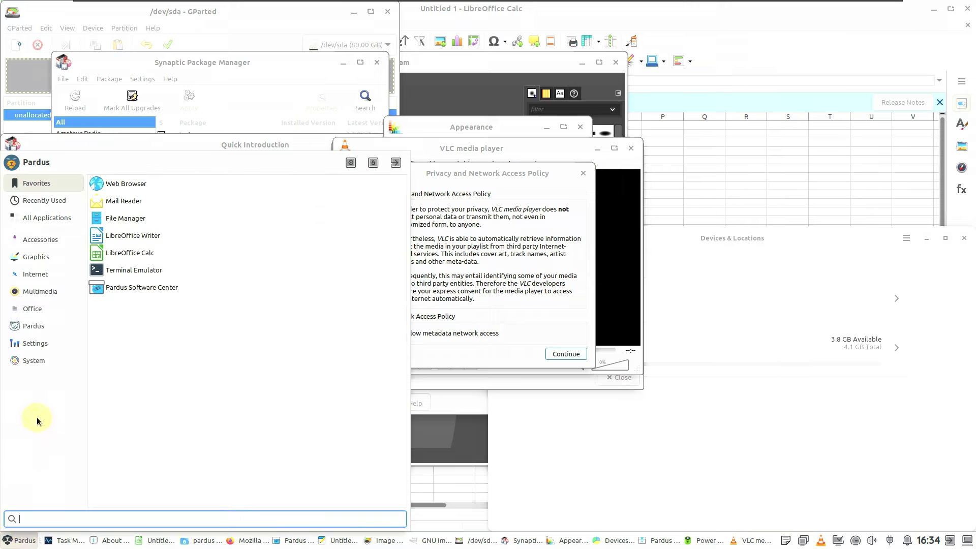
click(39, 361)
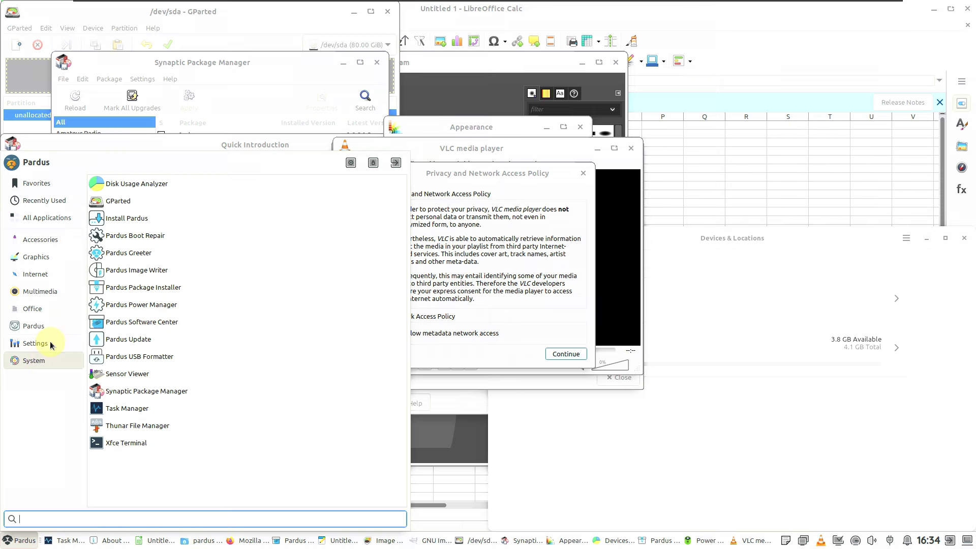
click(56, 342)
scroll(206, 235, down, 5)
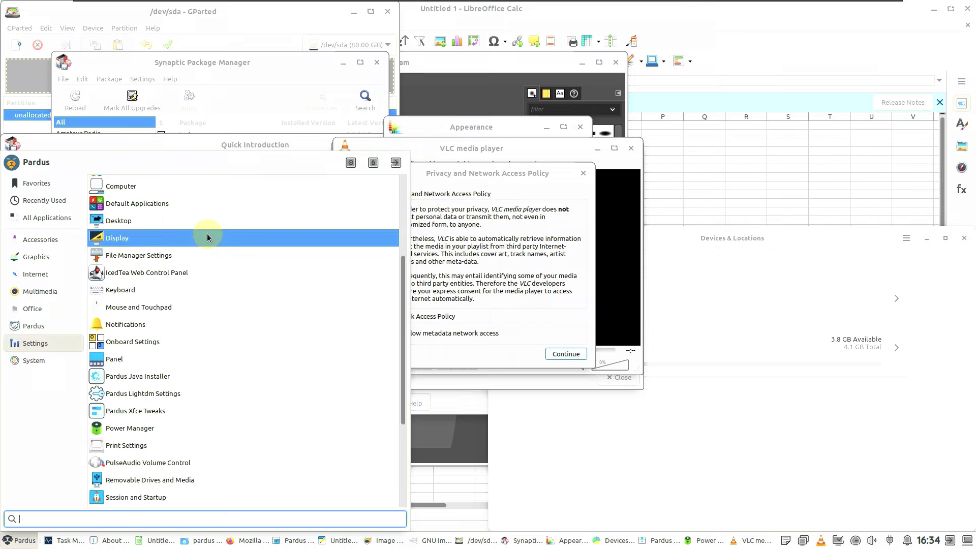
click(168, 308)
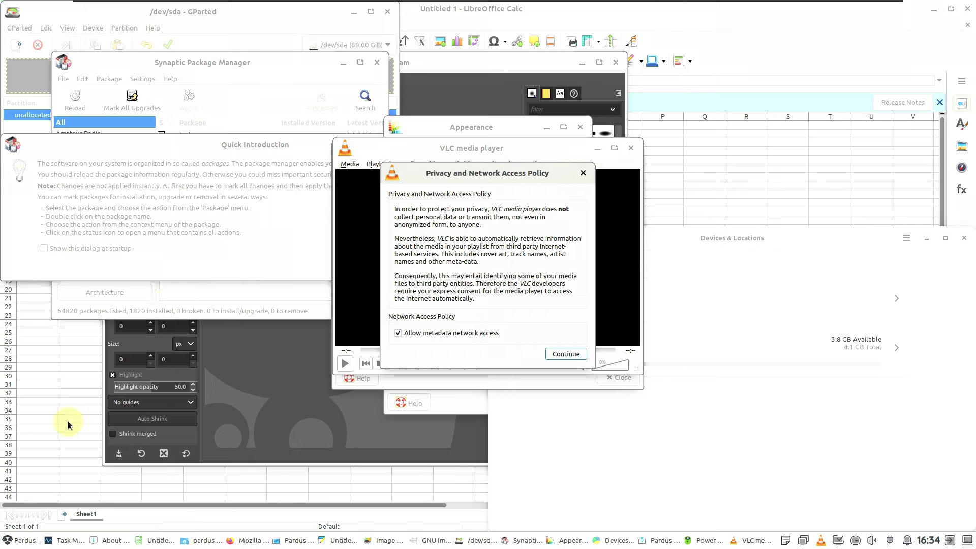
- Look through the System, Office and Settings applications and launch Pardus Xfce Tweaks from the Pardus applications
click(11, 539)
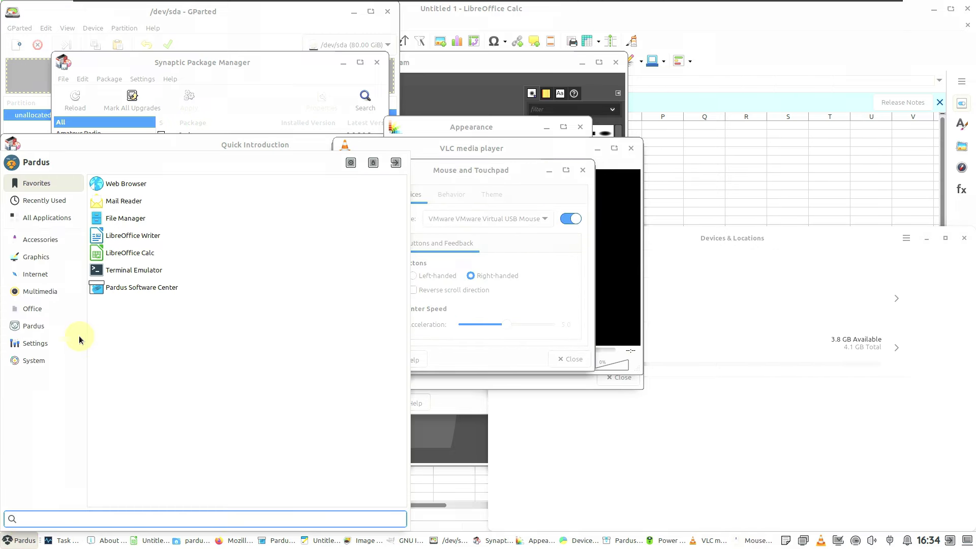
click(58, 359)
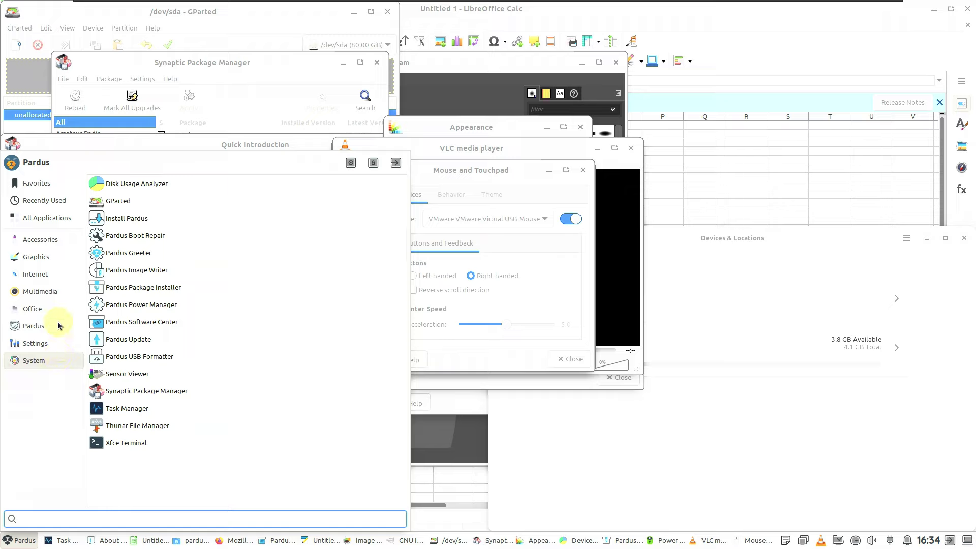
click(58, 312)
click(56, 327)
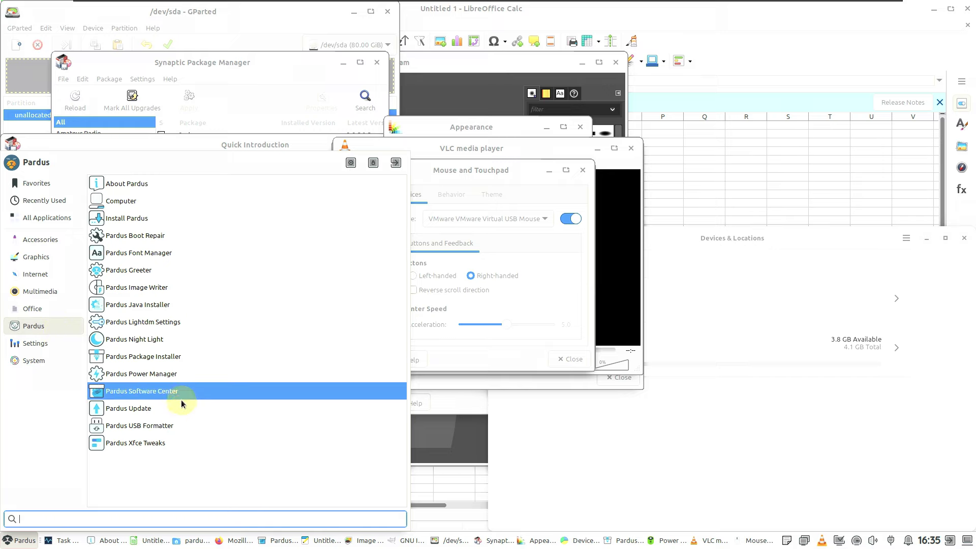
click(55, 344)
scroll(187, 297, down, 5)
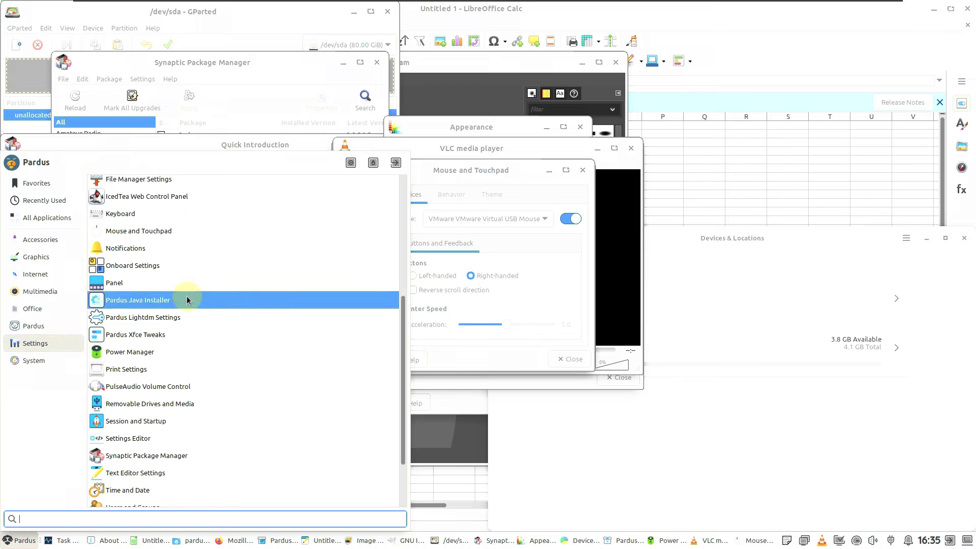
click(46, 327)
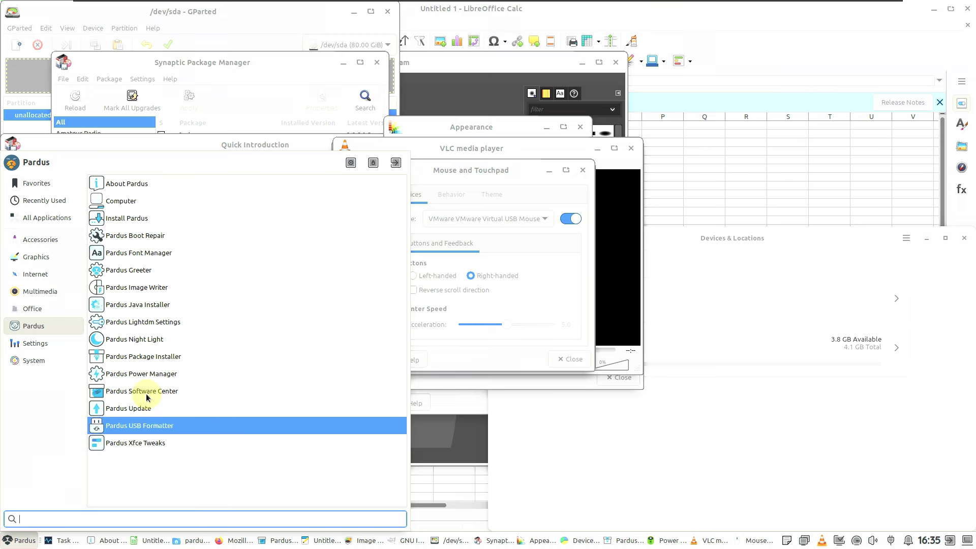
click(173, 440)
- Look over the Office, Internet and Graphics applications and bring the LibreOffice Calc window to the front
click(15, 539)
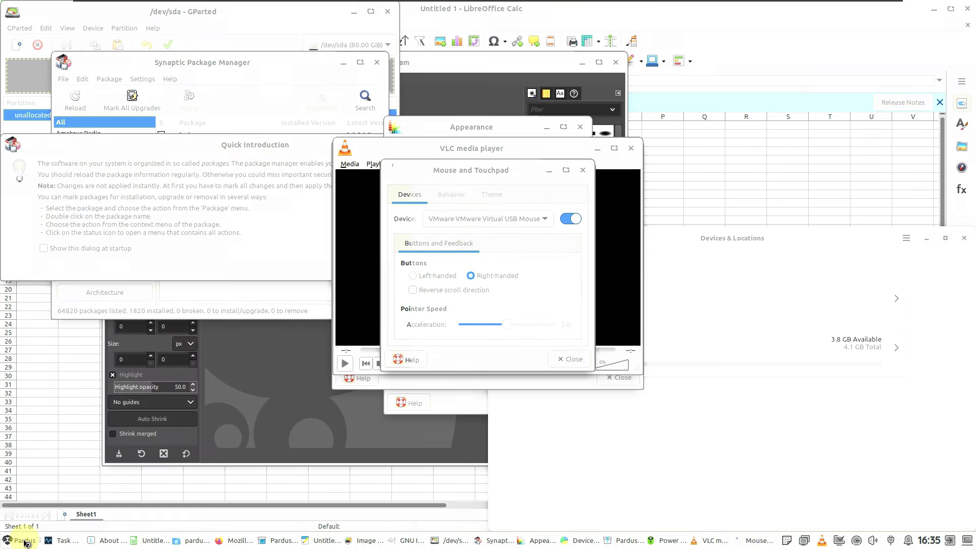
click(43, 310)
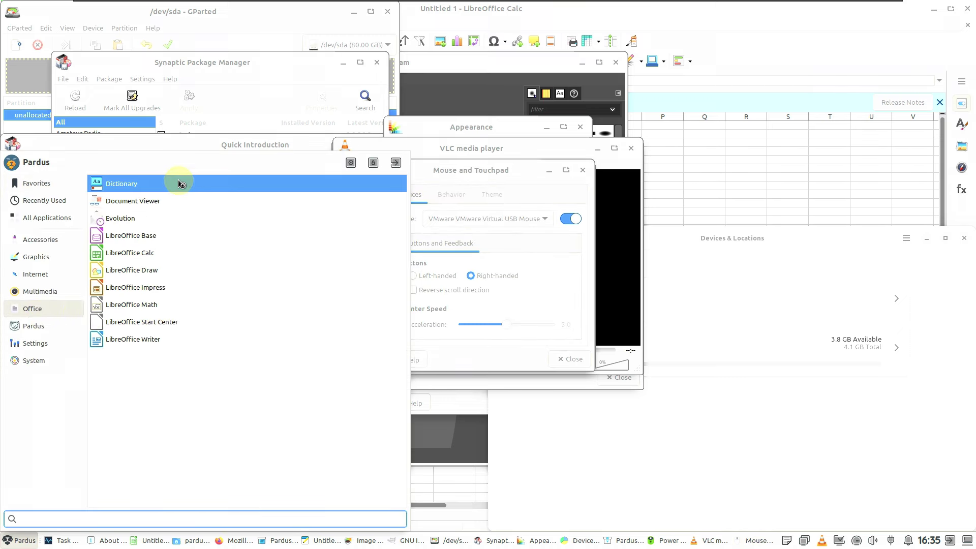
click(16, 538)
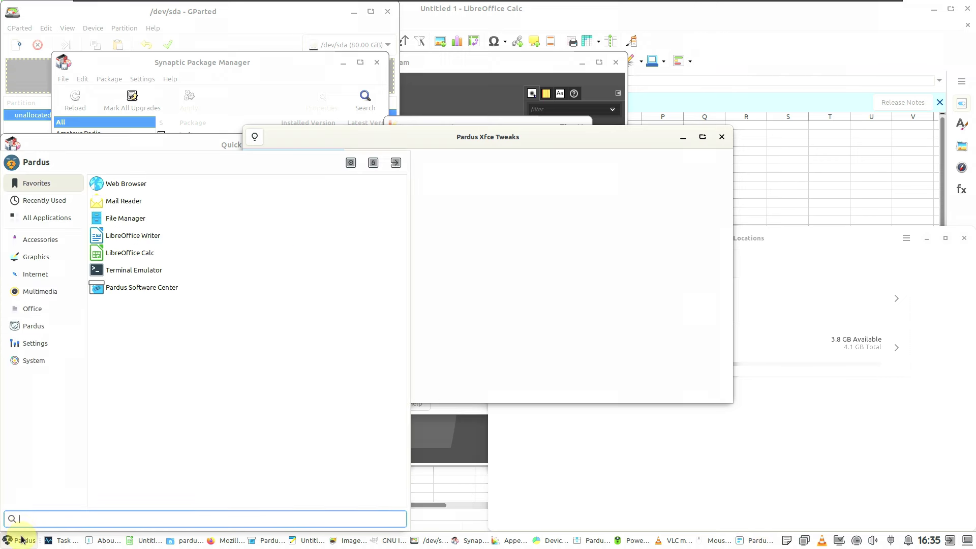
click(35, 274)
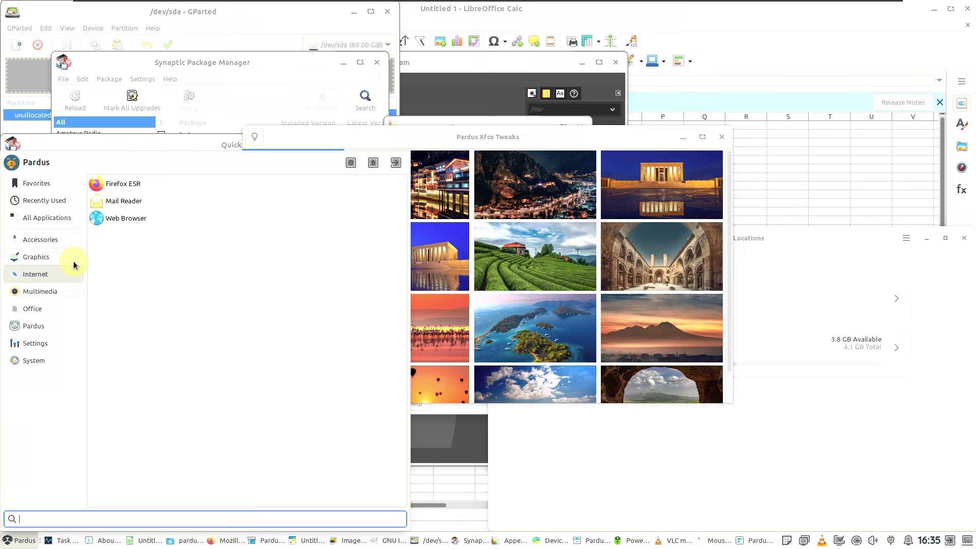
click(74, 264)
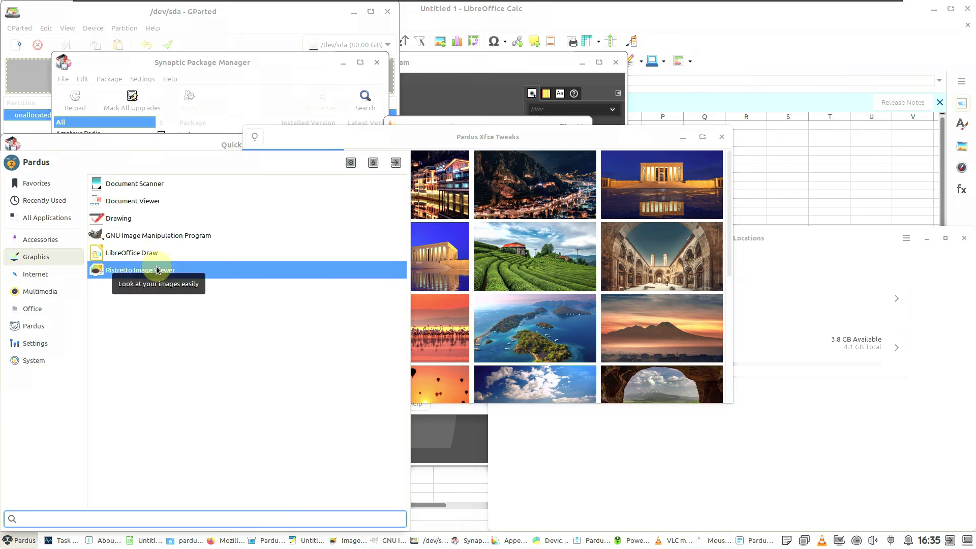
click(795, 59)
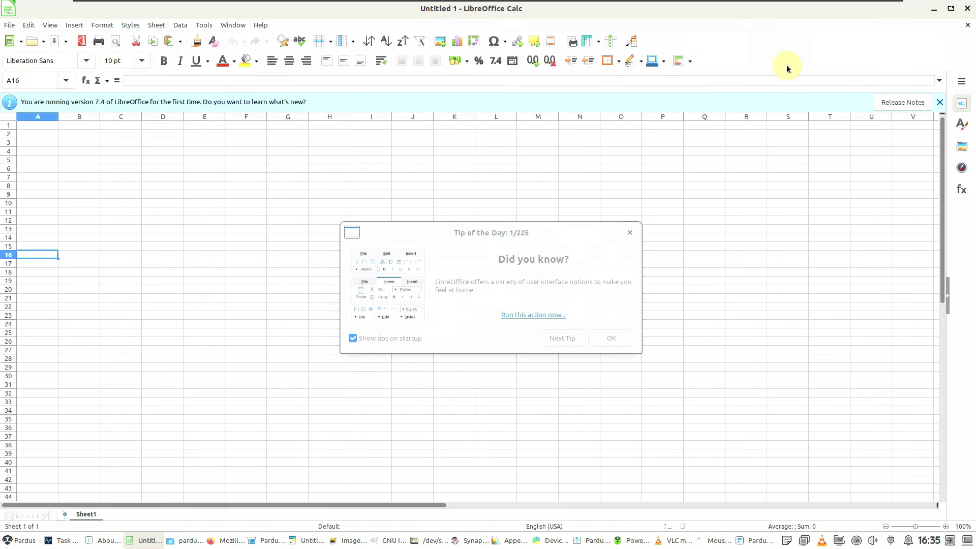
- Bring the open windows forward one after another, from the file manager through to Pardus Xfce Tweaks
click(176, 541)
click(226, 540)
click(268, 540)
click(308, 541)
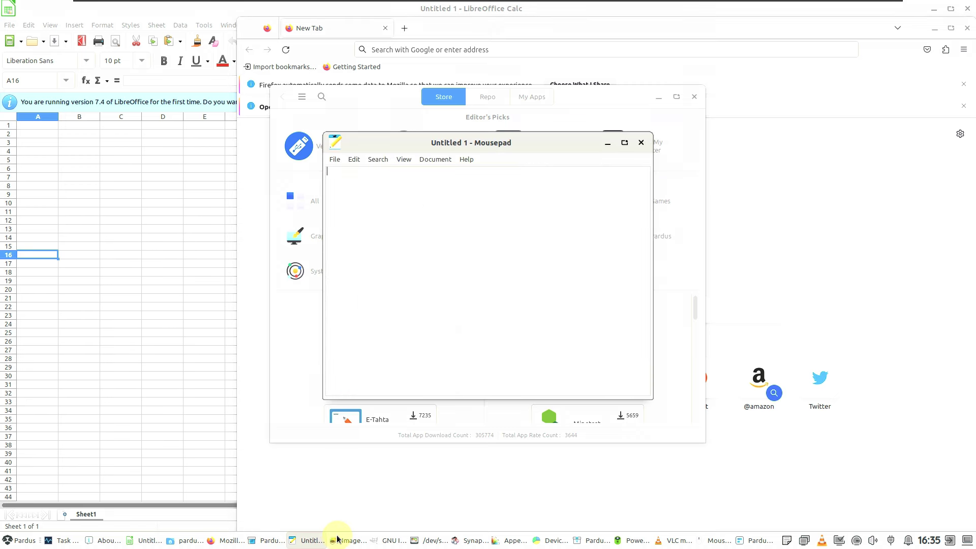
click(339, 540)
click(392, 540)
click(435, 540)
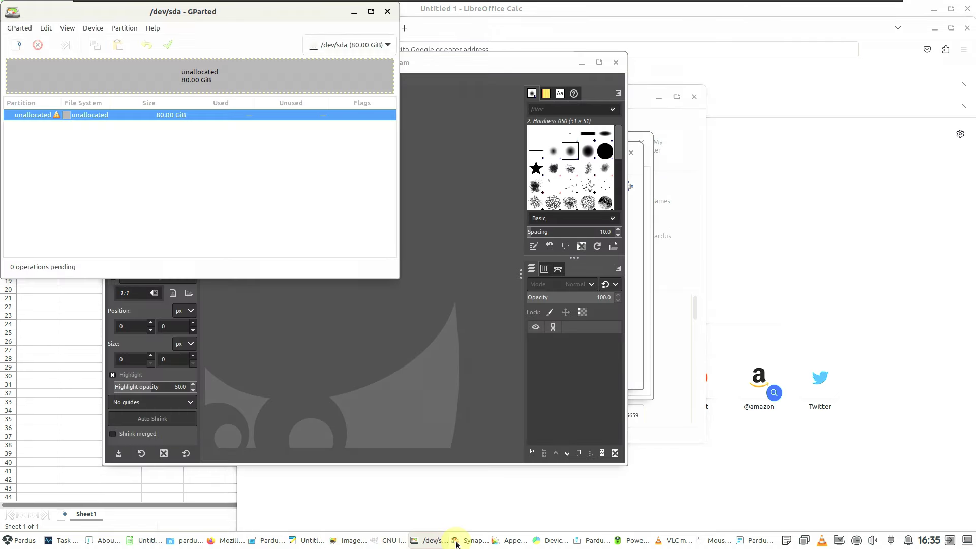
click(468, 540)
click(509, 541)
click(552, 541)
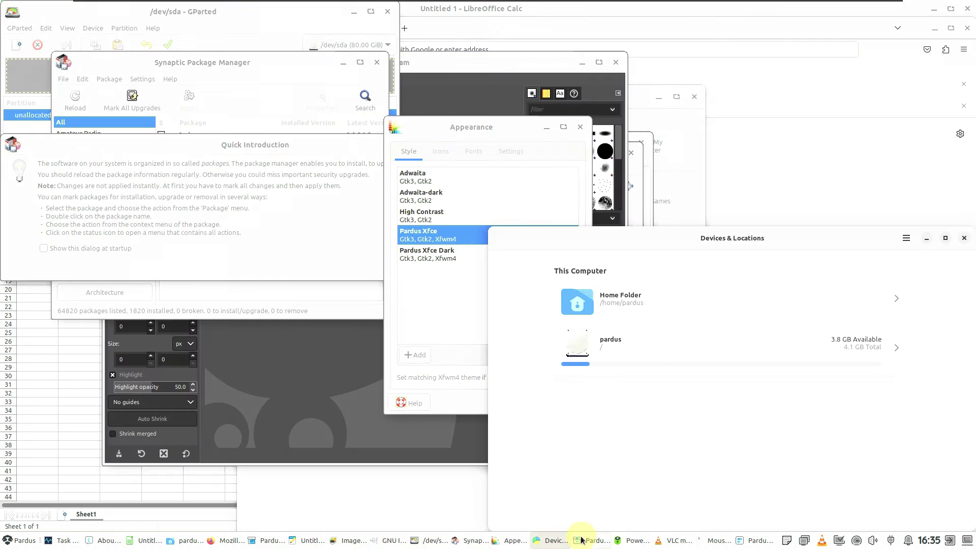
click(590, 541)
click(630, 541)
click(692, 540)
click(718, 540)
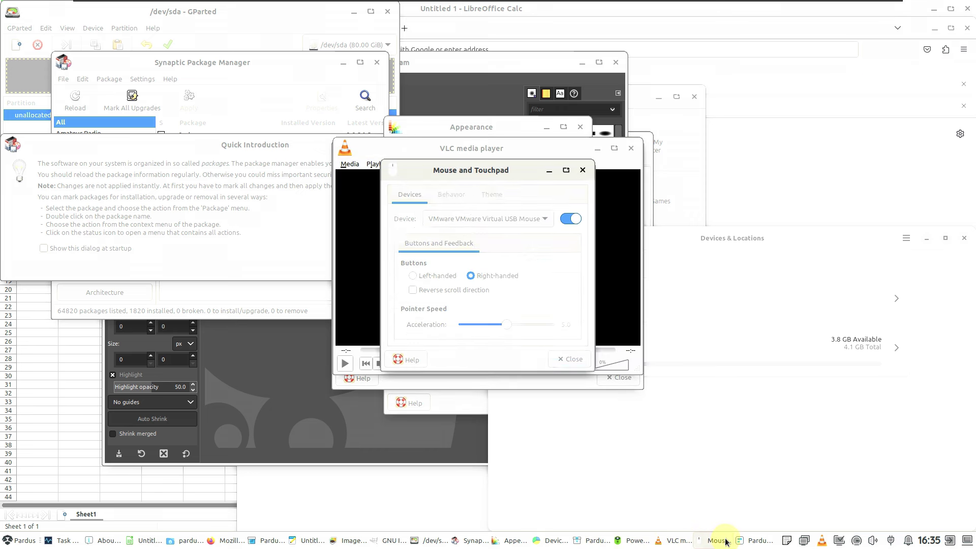
click(755, 541)
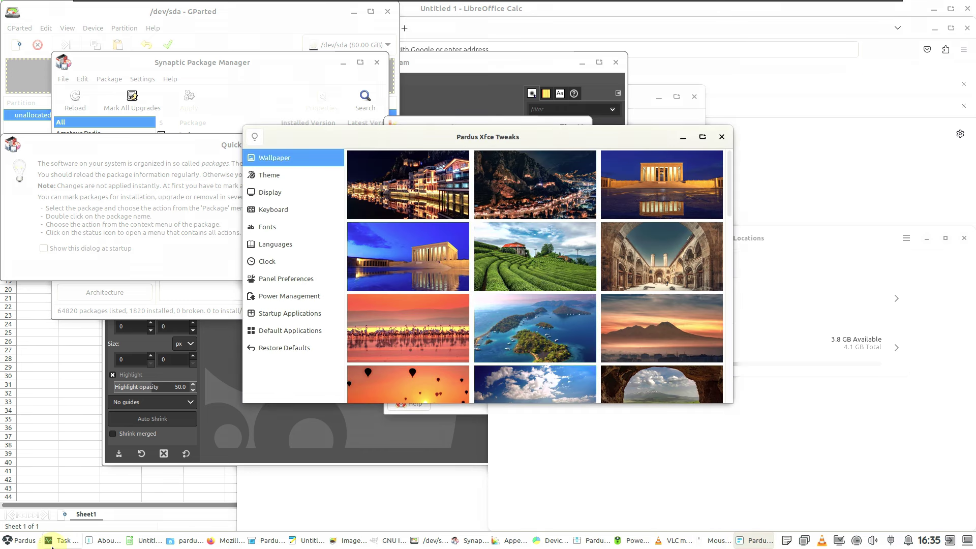
- Cycle through the open windows again, from About This Computer and LibreOffice Calc to Pardus Xfce Tweaks
click(104, 541)
click(144, 541)
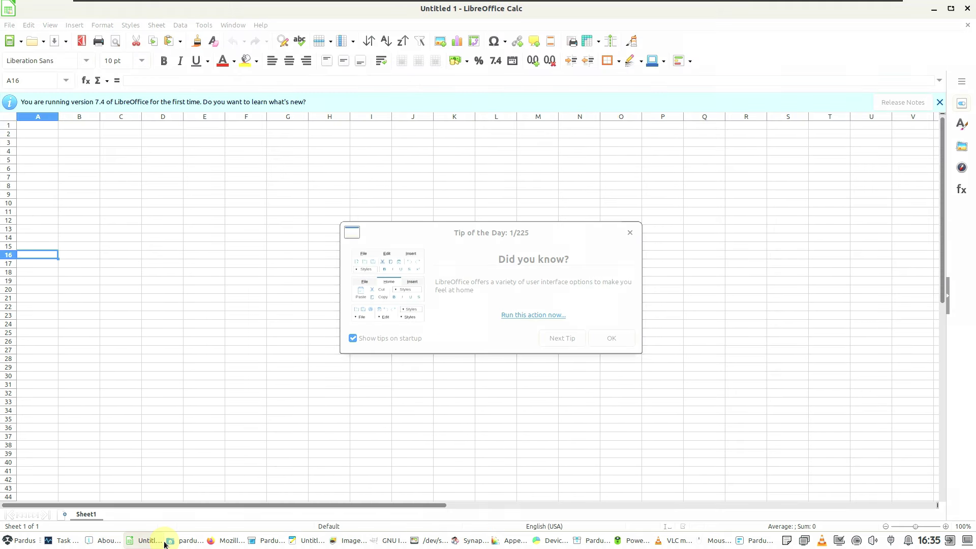
click(189, 541)
click(226, 541)
click(268, 541)
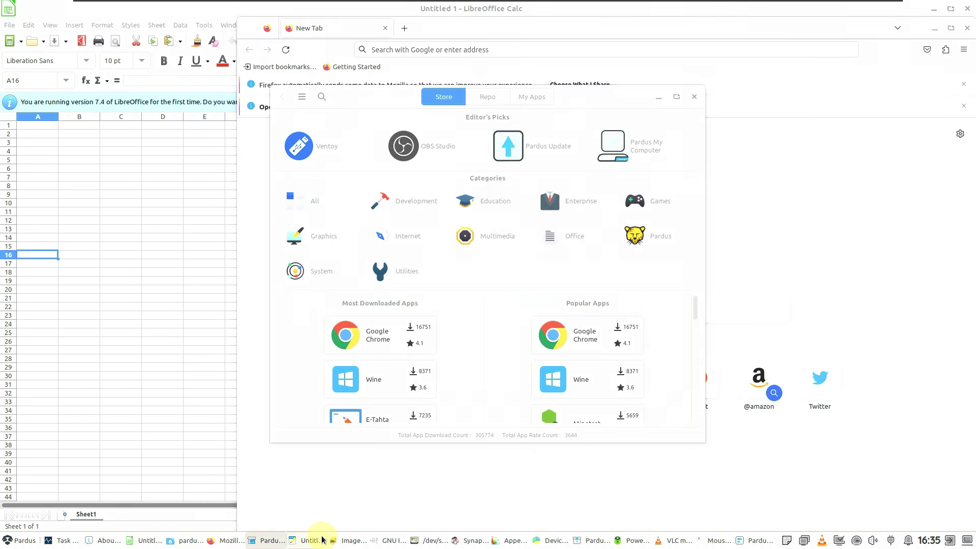
click(349, 541)
click(384, 540)
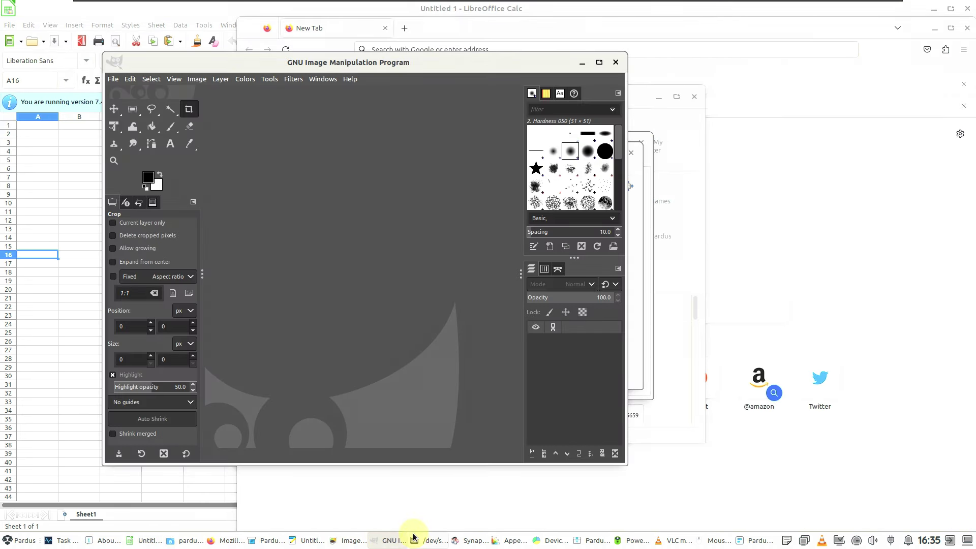
click(429, 540)
click(471, 540)
click(516, 543)
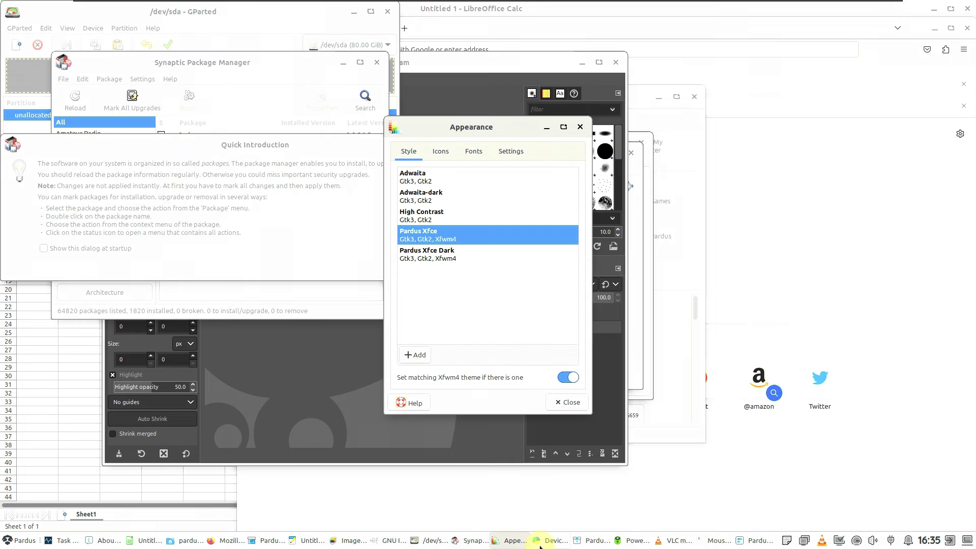
click(553, 542)
click(593, 542)
click(635, 540)
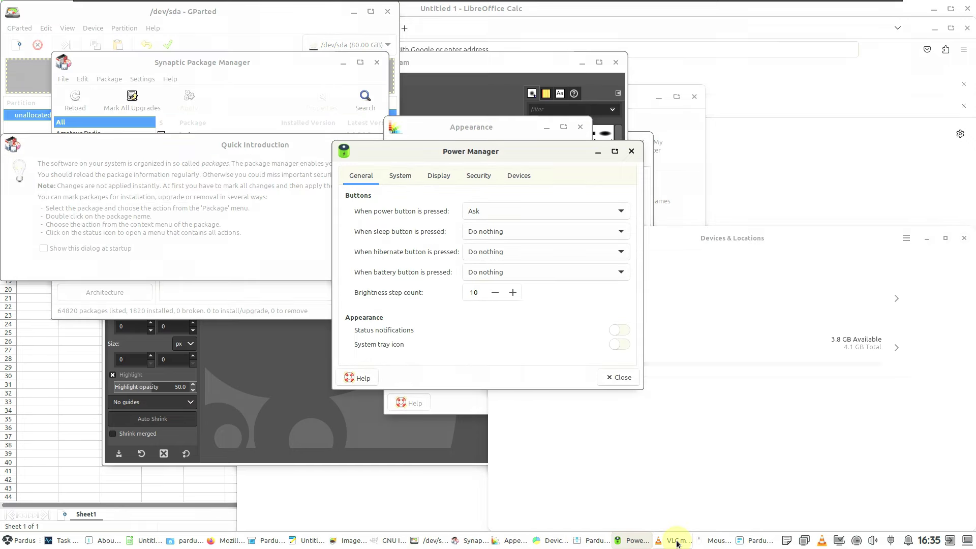
click(676, 540)
click(717, 541)
click(757, 540)
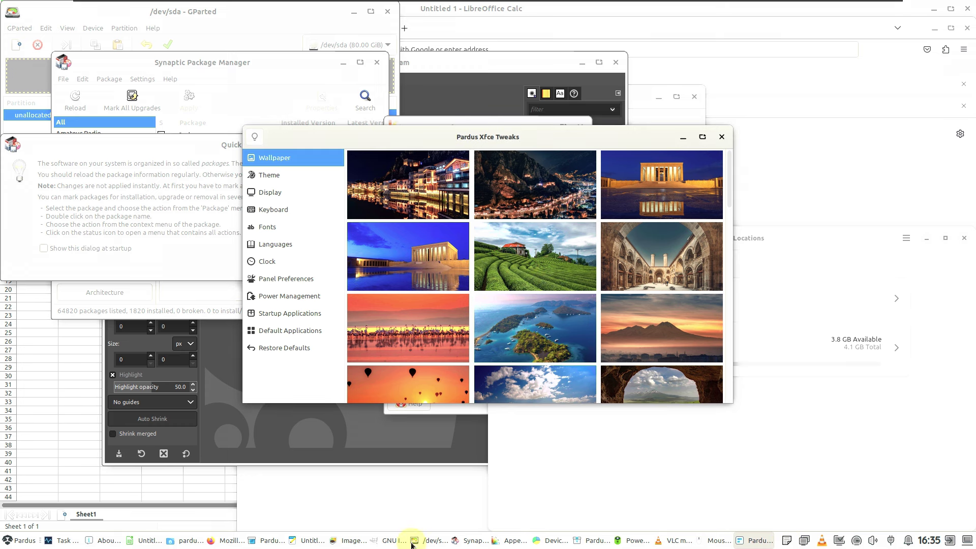
- Maximize the Task Manager window and look through its process list down to the end
click(72, 543)
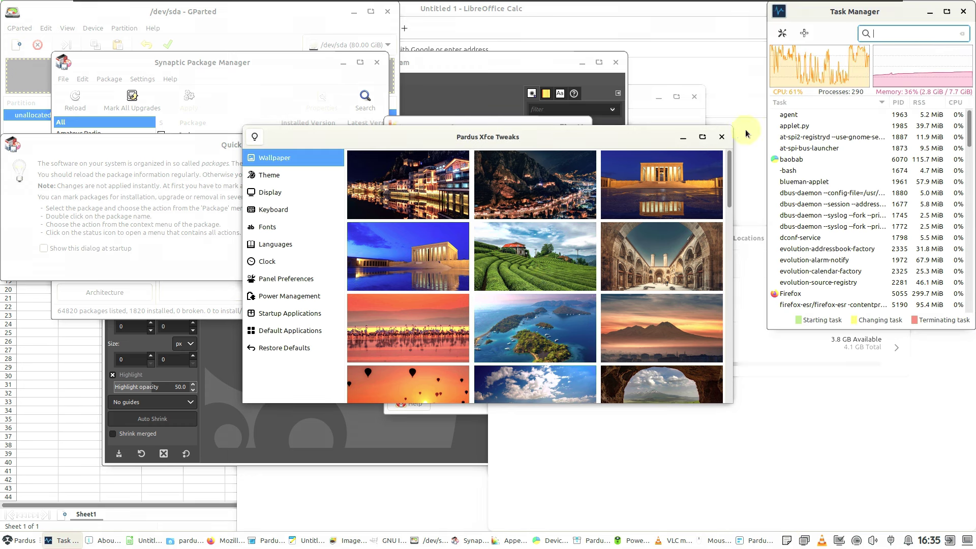
click(947, 11)
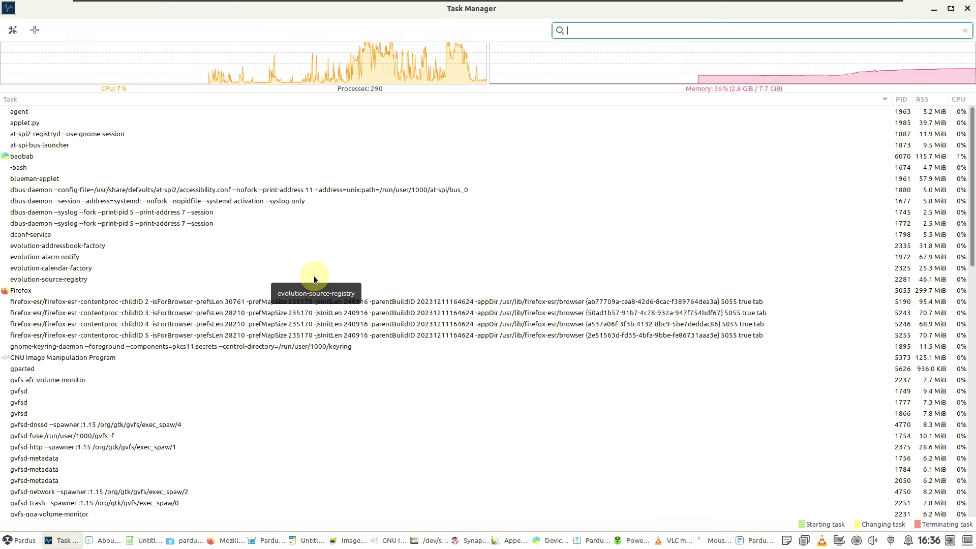
scroll(313, 276, down, 5)
scroll(313, 276, down, 10)
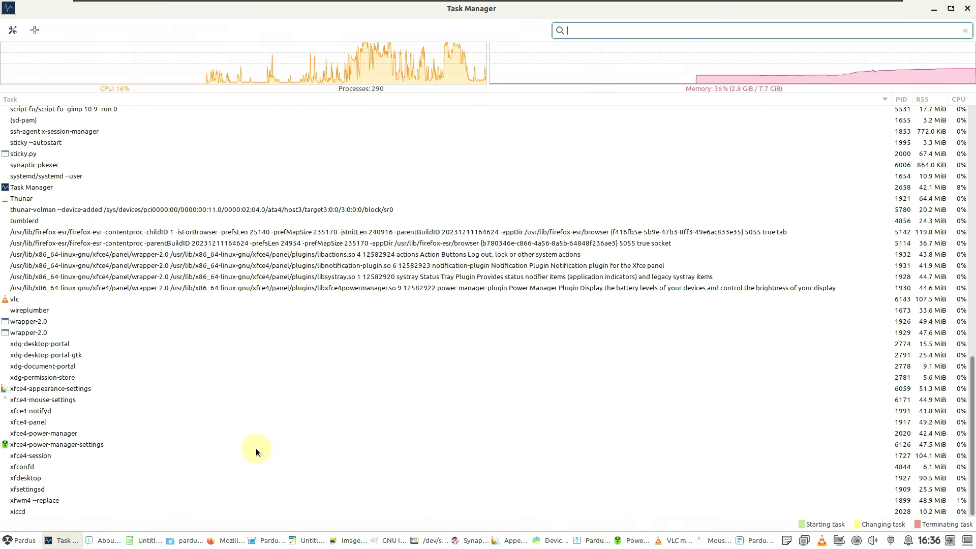
- Bring the Thunar file manager, LibreOffice Calc and About This Computer windows forward in turn
click(190, 542)
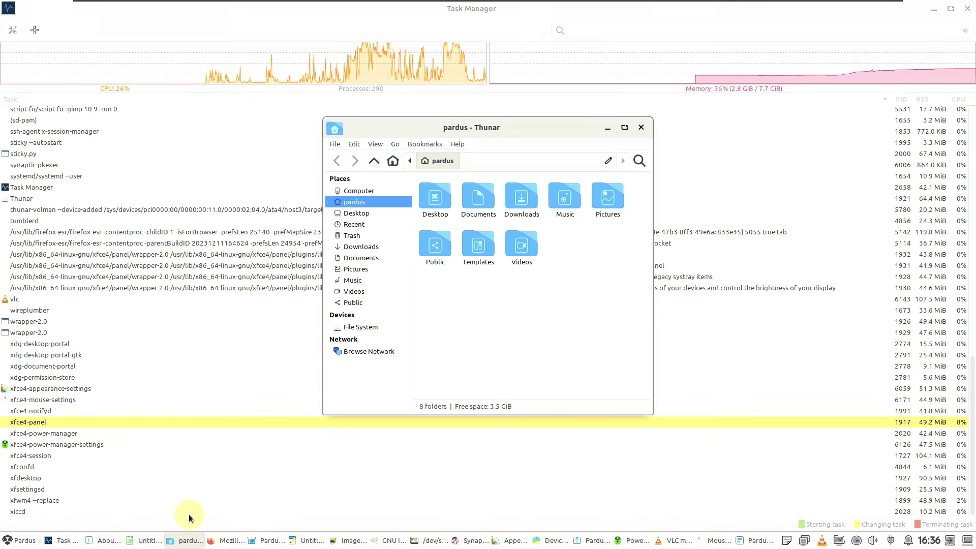
click(141, 542)
click(103, 541)
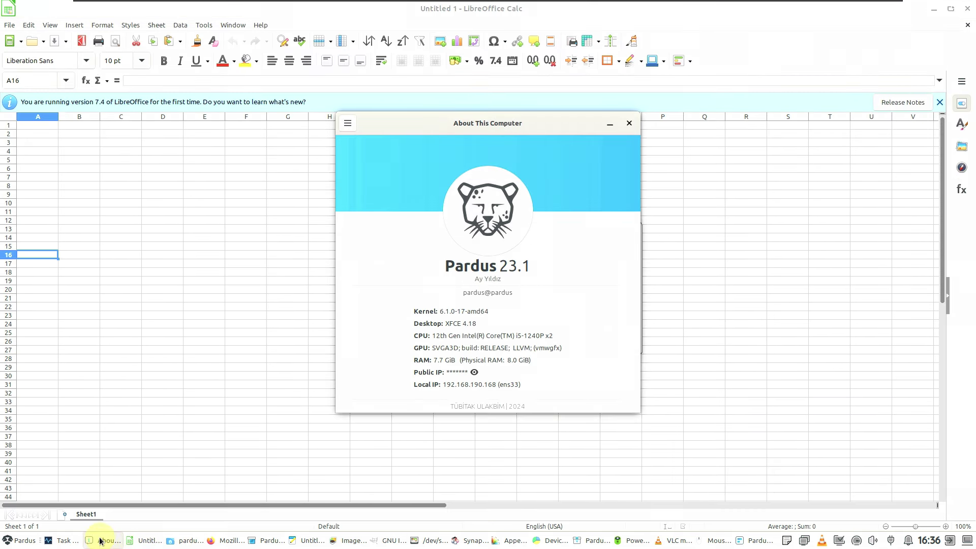
- Return to the Task Manager and review the running processes again from the start of the list
click(57, 541)
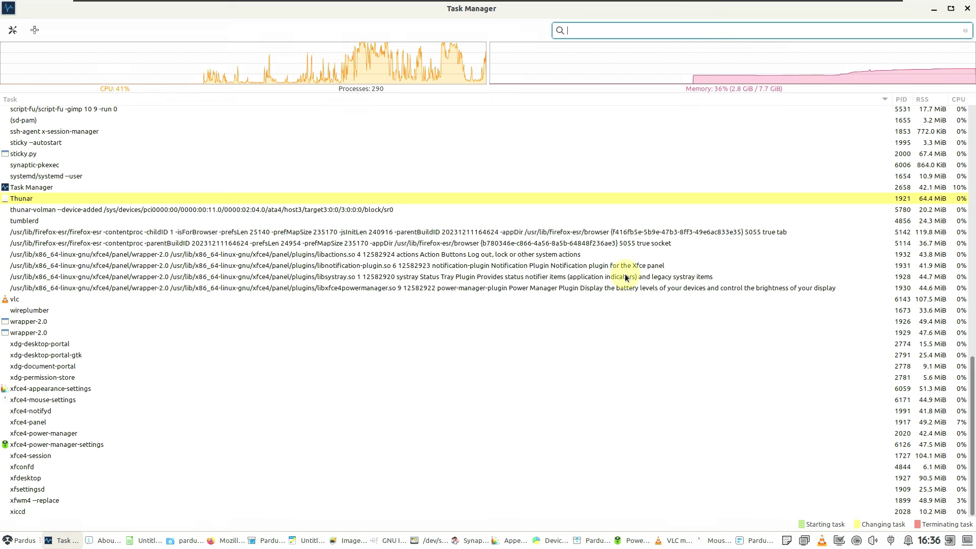
scroll(636, 265, up, 15)
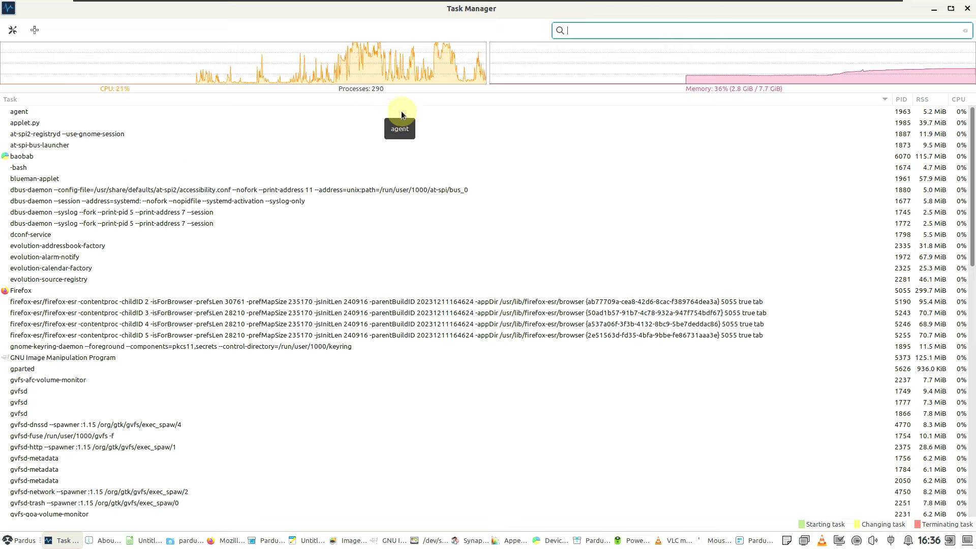
scroll(233, 264, down, 5)
scroll(233, 265, down, 15)
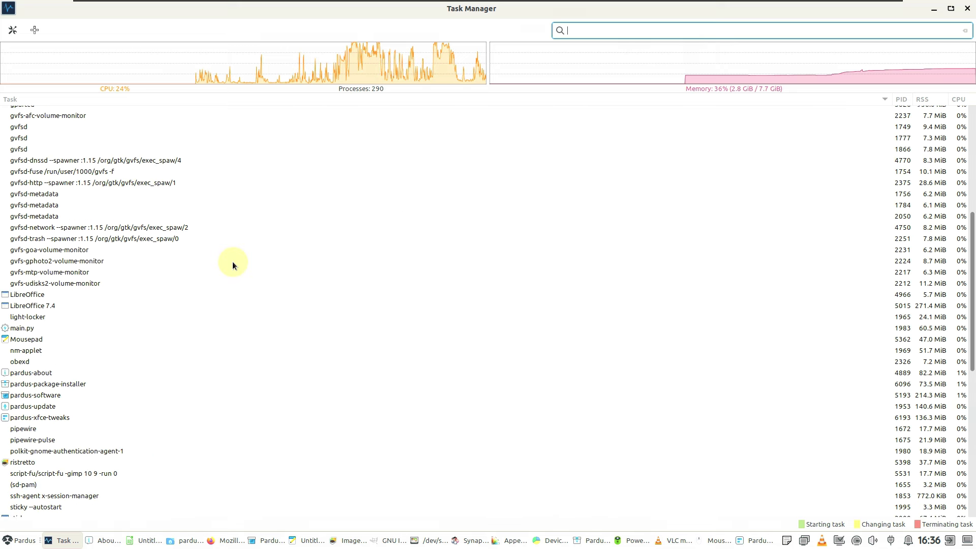
- Look through the Task Manager's process list once more, from its first entries to the last
scroll(232, 265, up, 20)
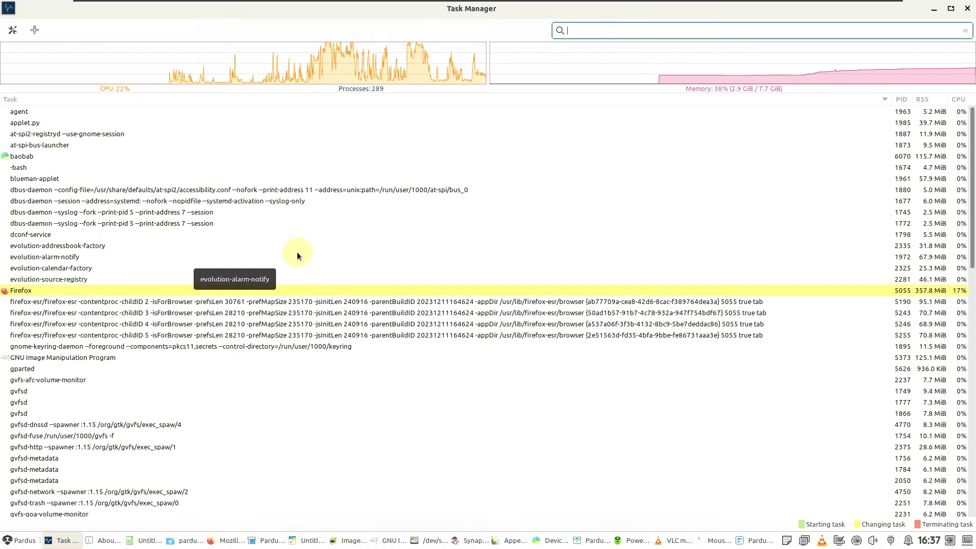
scroll(297, 251, down, 20)
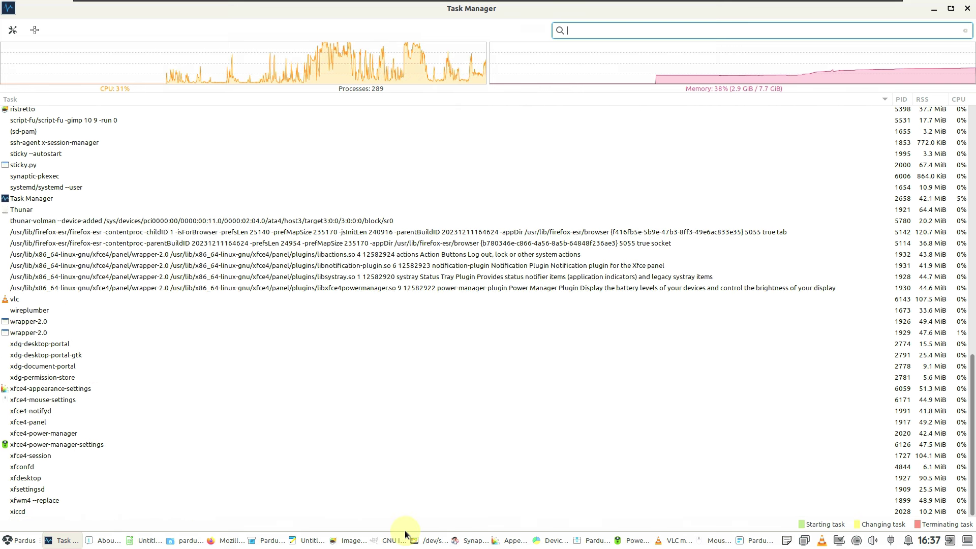
scroll(388, 369, up, 10)
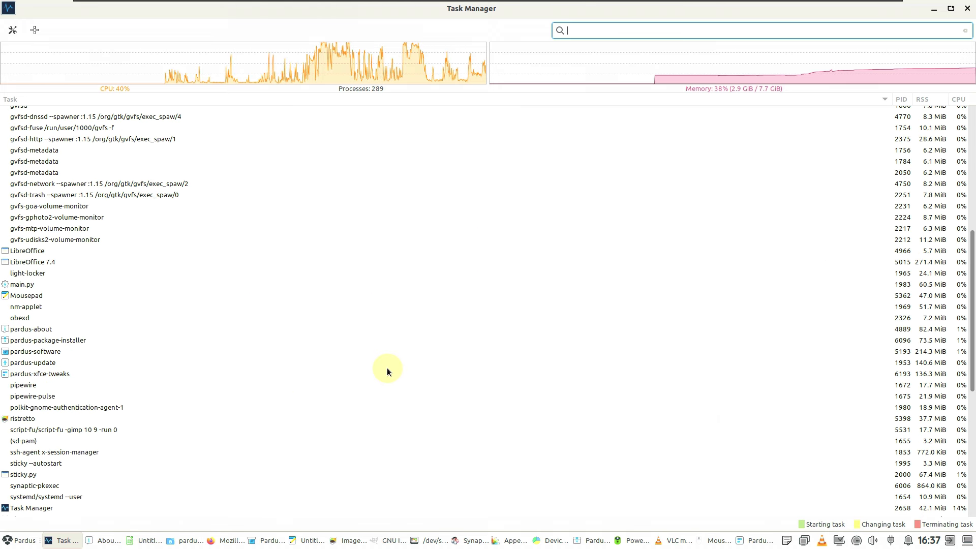
- Restore the Task Manager to its smaller window size and close the About This Computer window
click(951, 8)
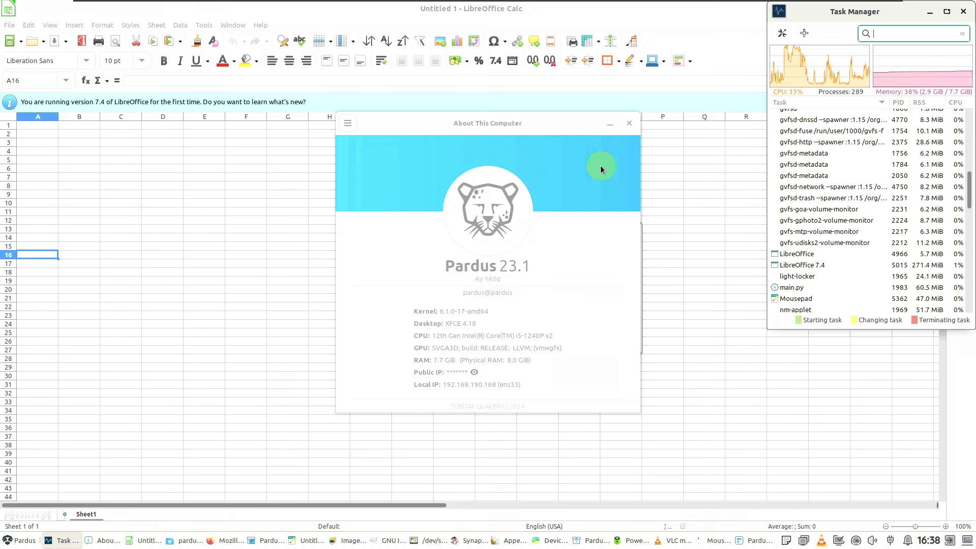
click(552, 130)
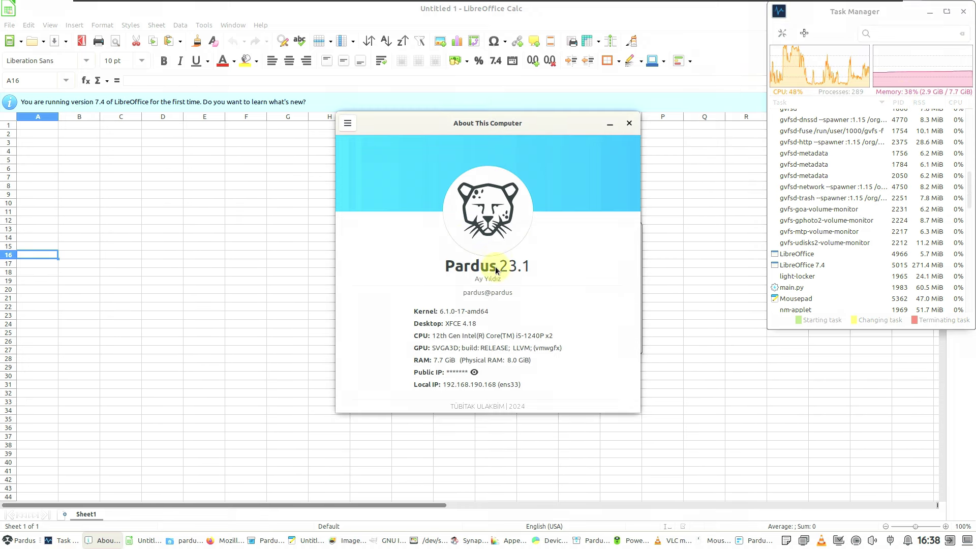
click(630, 123)
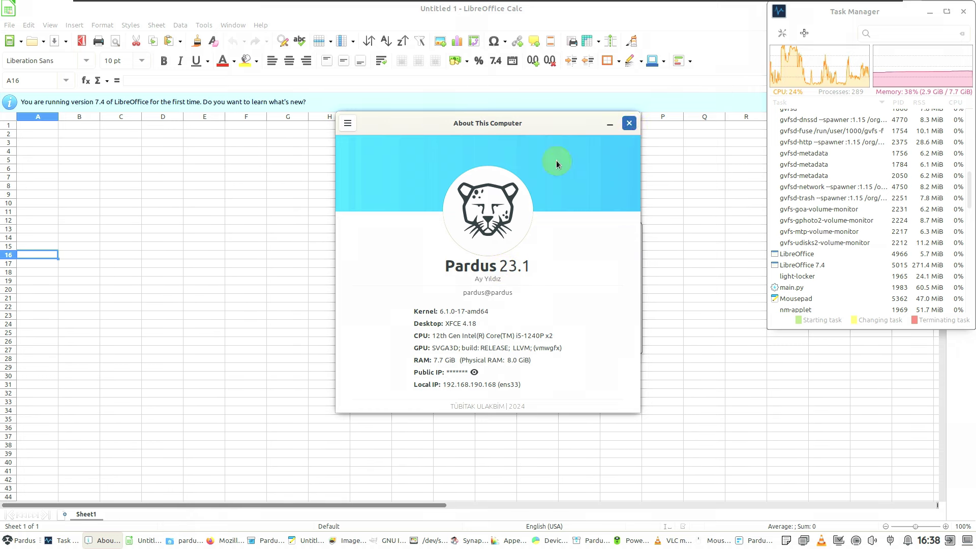
- View LibreOffice's About information, dismiss it and the Tip of the Day, and exit LibreOffice
click(258, 25)
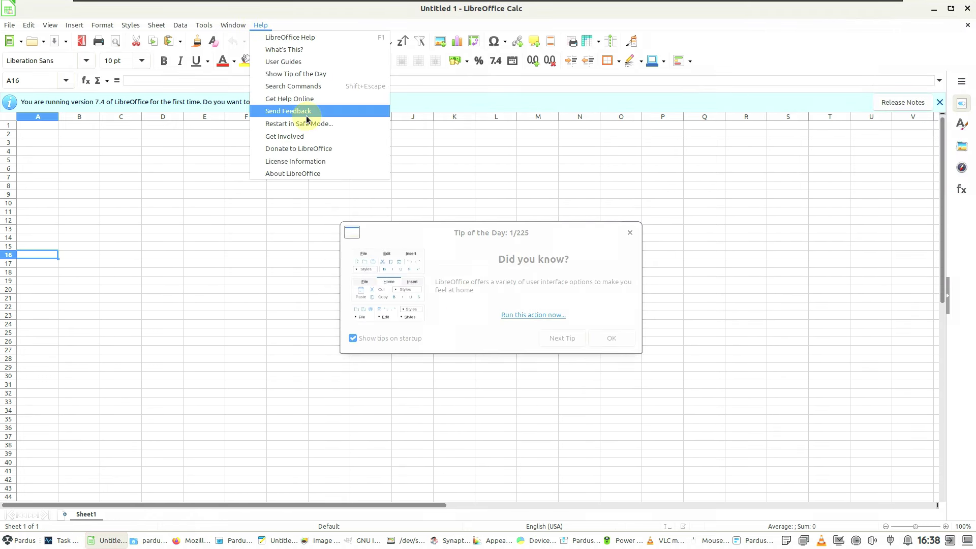
click(309, 173)
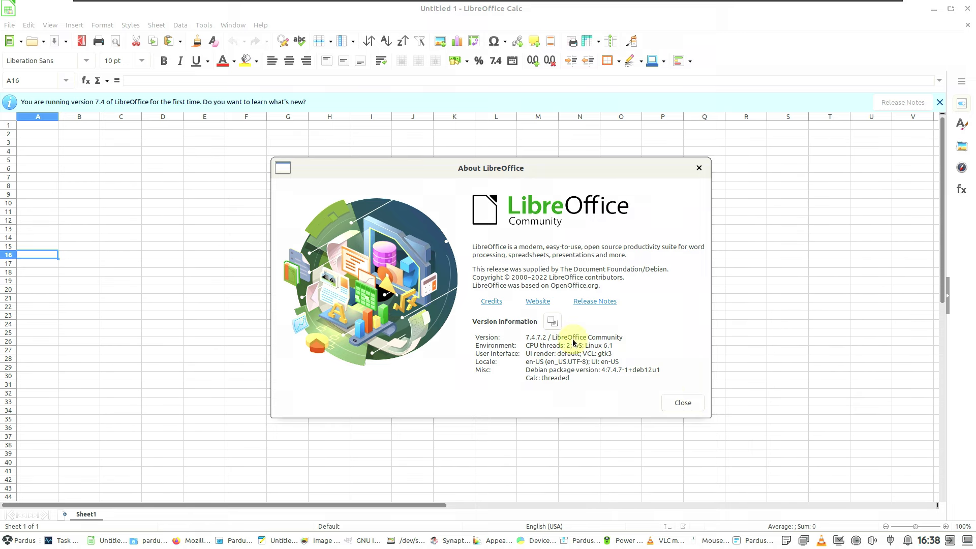
click(687, 403)
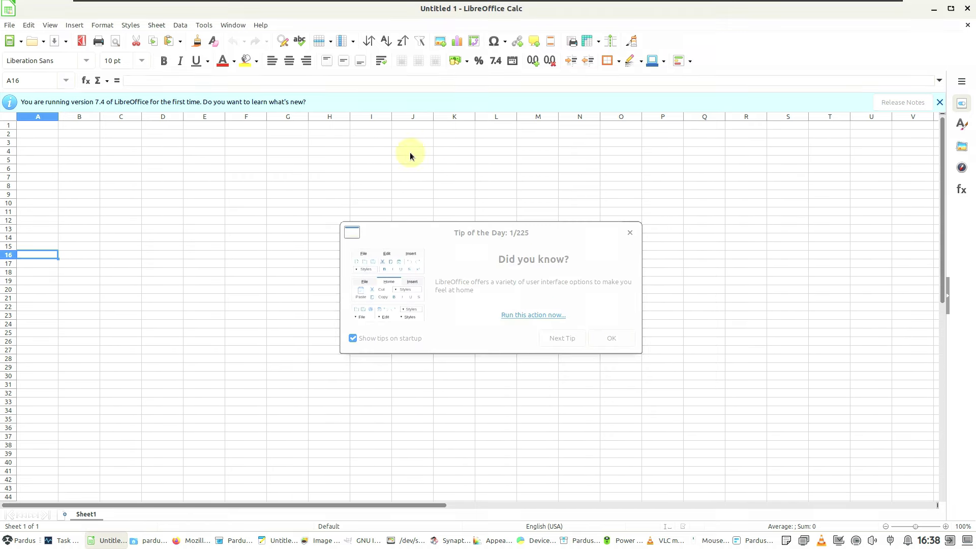
click(600, 227)
key(Escape)
click(9, 25)
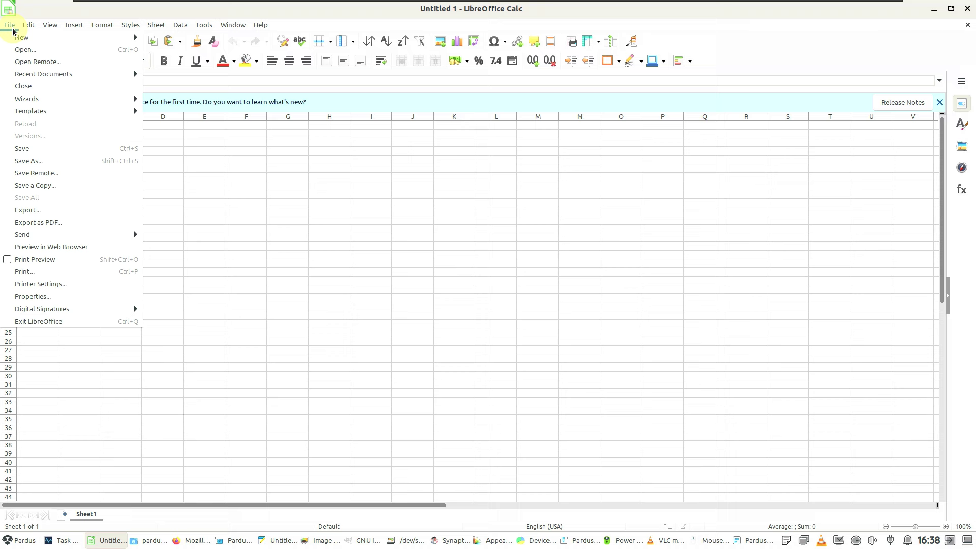
click(84, 321)
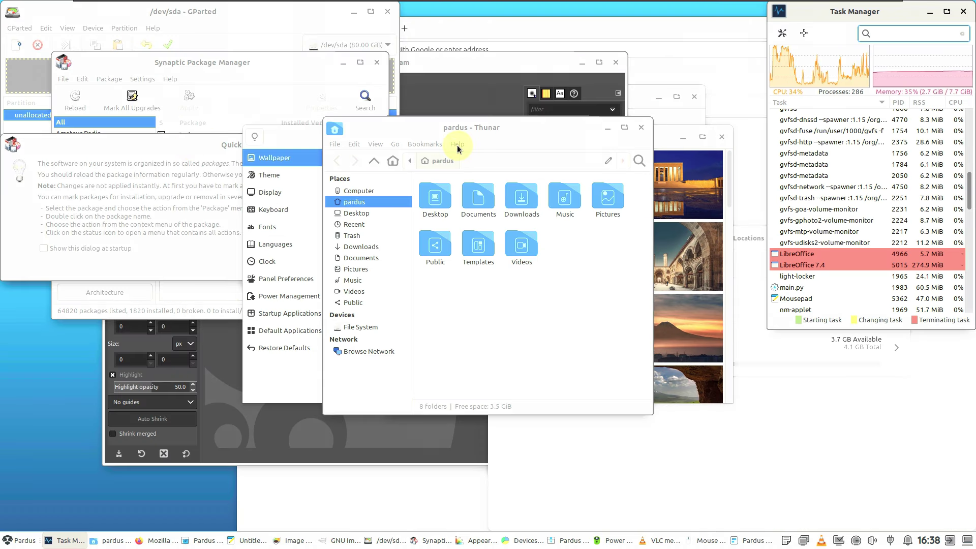
- View the version information of the Thunar file manager and close its window
click(457, 144)
click(470, 170)
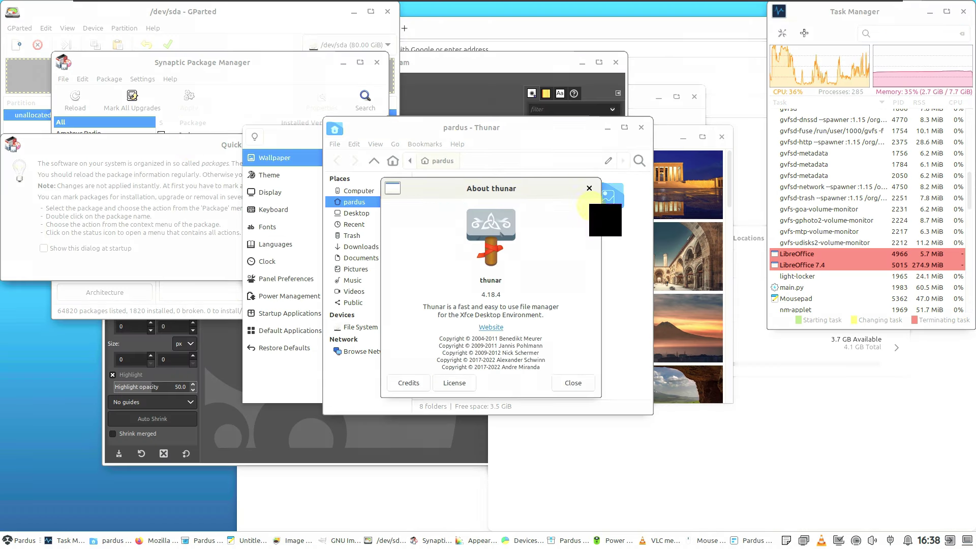
click(589, 188)
click(641, 127)
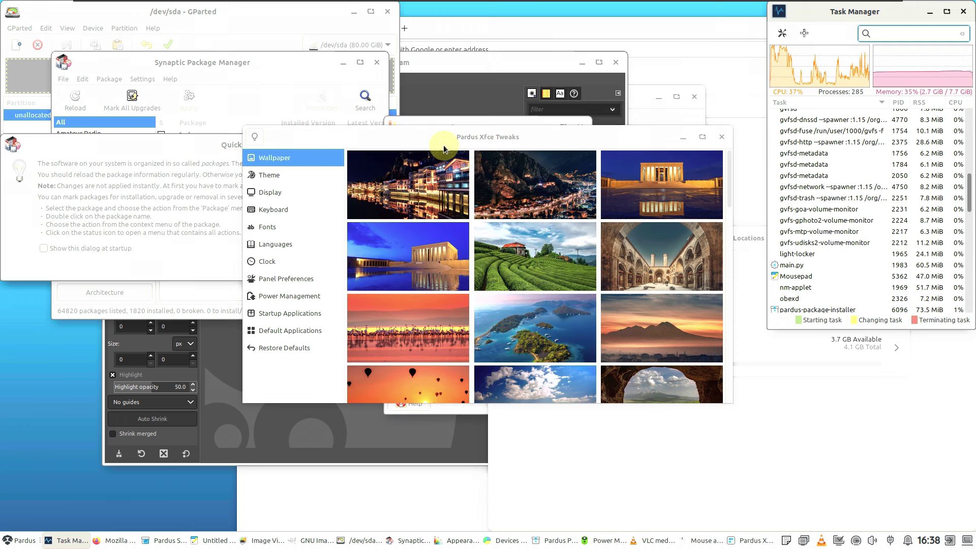
- Bring GParted forward, view its About information and close the partition editor
click(246, 72)
click(298, 11)
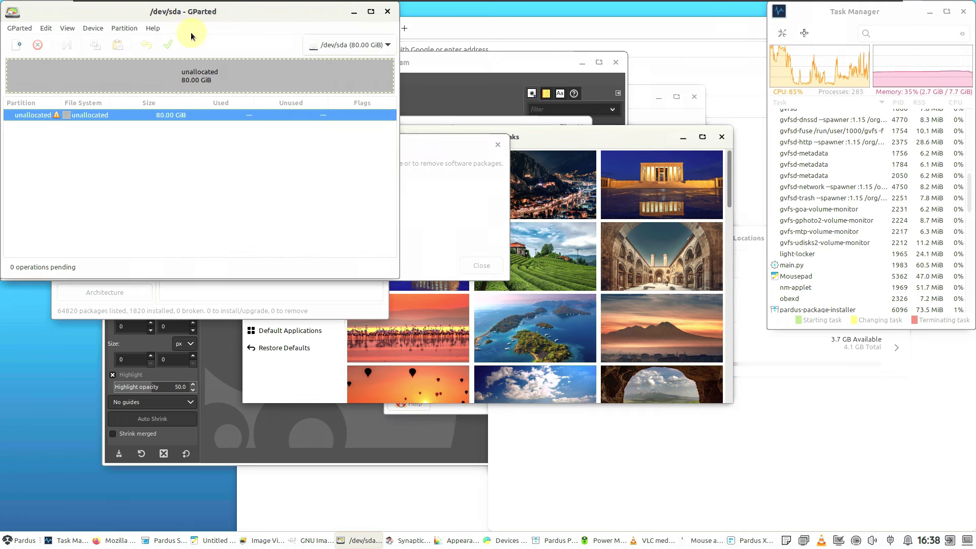
click(153, 28)
click(162, 59)
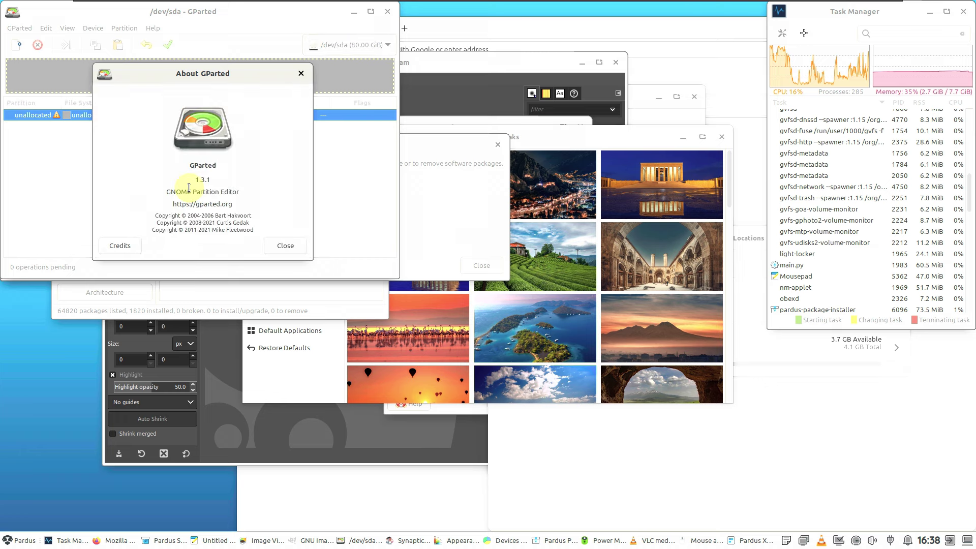
click(285, 245)
click(387, 12)
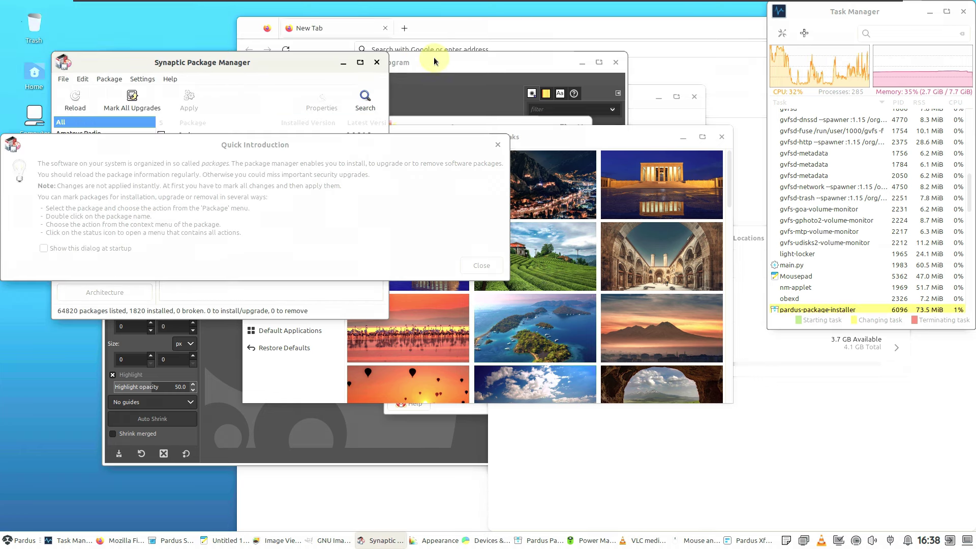
- Bring GIMP forward, view its About dialog and close the program
click(434, 59)
click(351, 79)
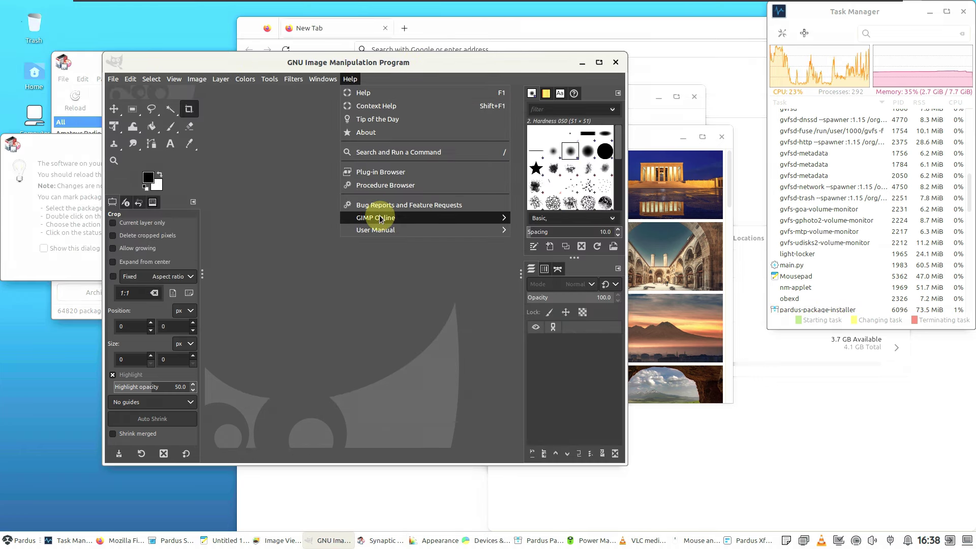
click(370, 137)
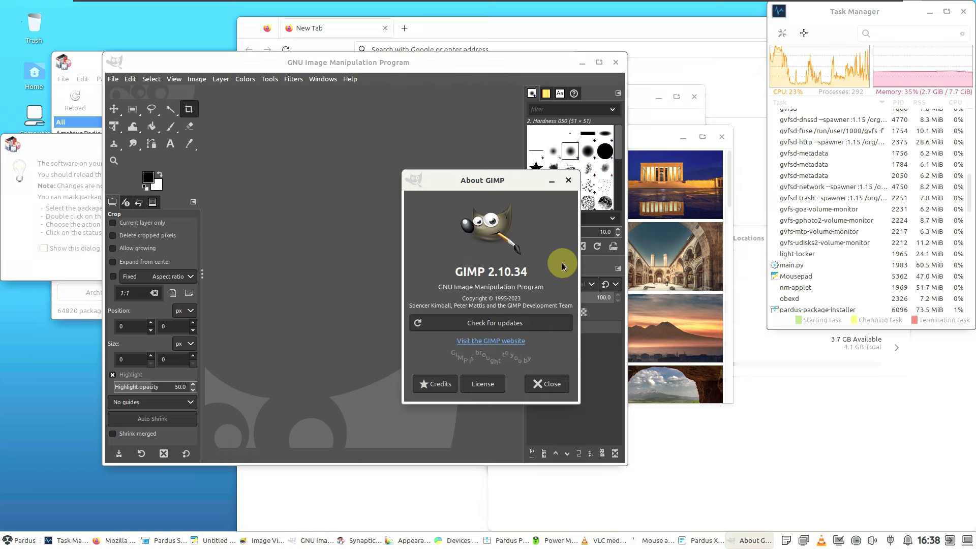
click(553, 386)
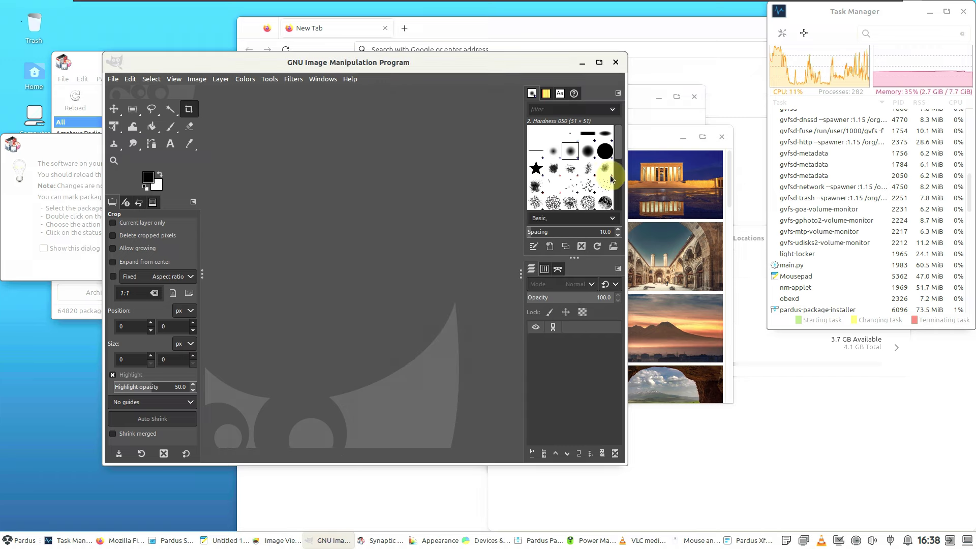
click(617, 60)
- Close Firefox by closing its only tab, and bring the Pardus software store window forward
click(558, 18)
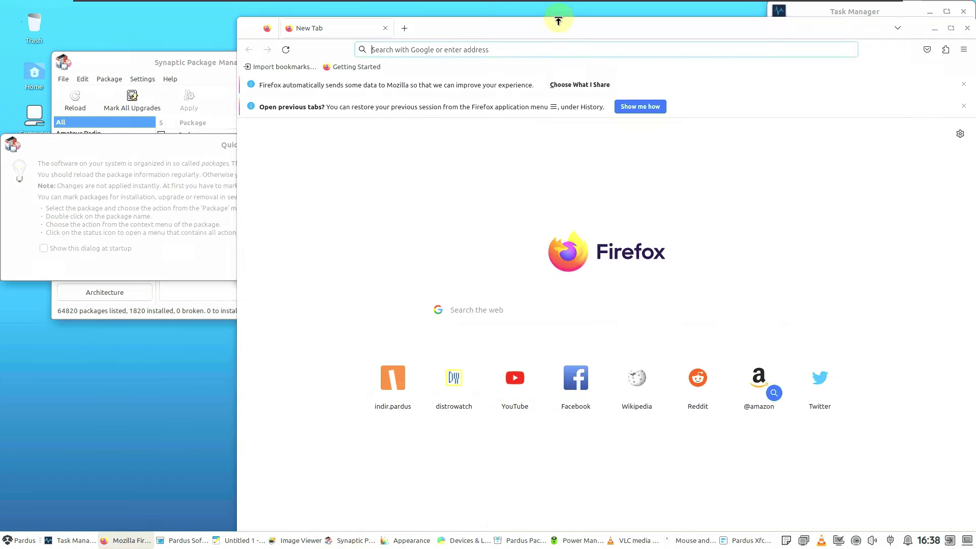
click(385, 29)
click(585, 100)
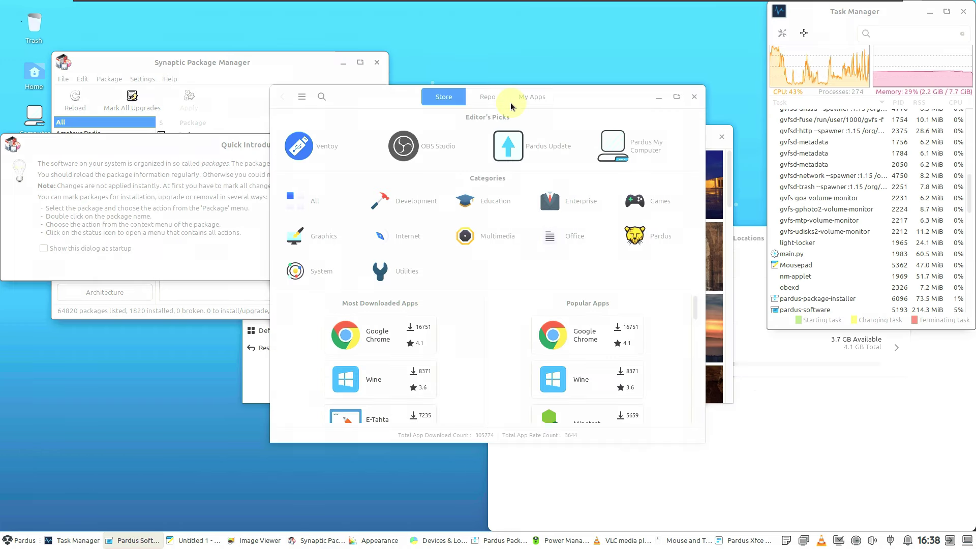
- Move the Devices & Locations window over the software store, view Disk Usage Analyzer's About information and close the program
click(750, 447)
drag(896, 238, 497, 134)
click(504, 133)
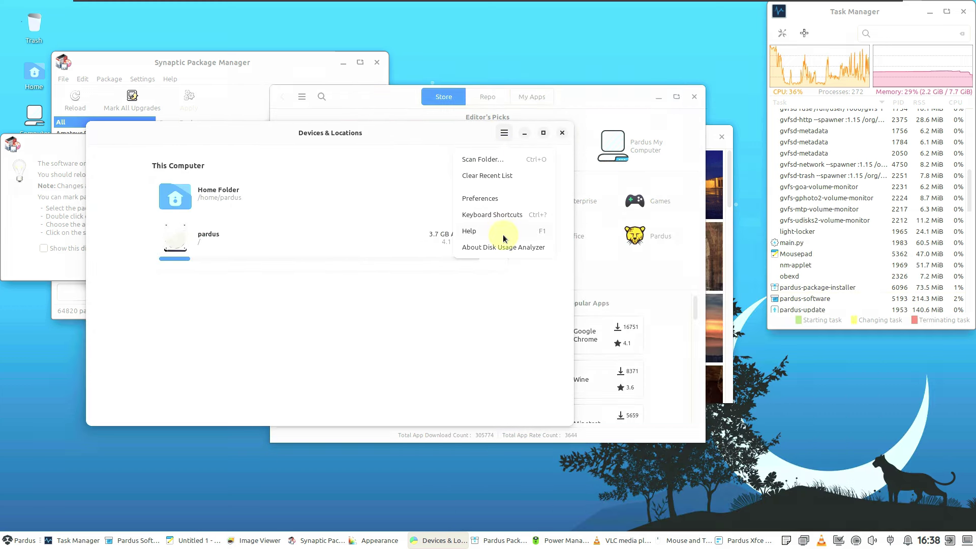
click(504, 244)
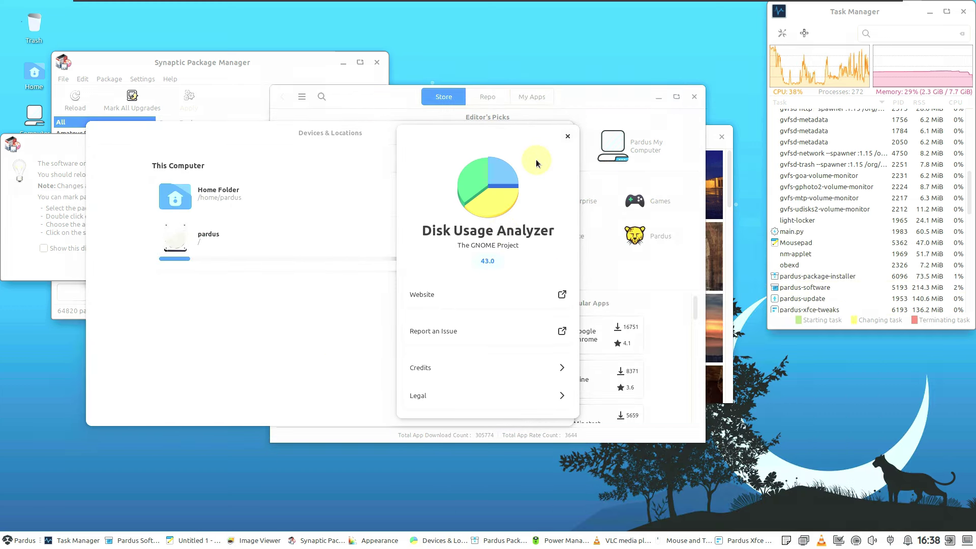
click(568, 136)
click(561, 133)
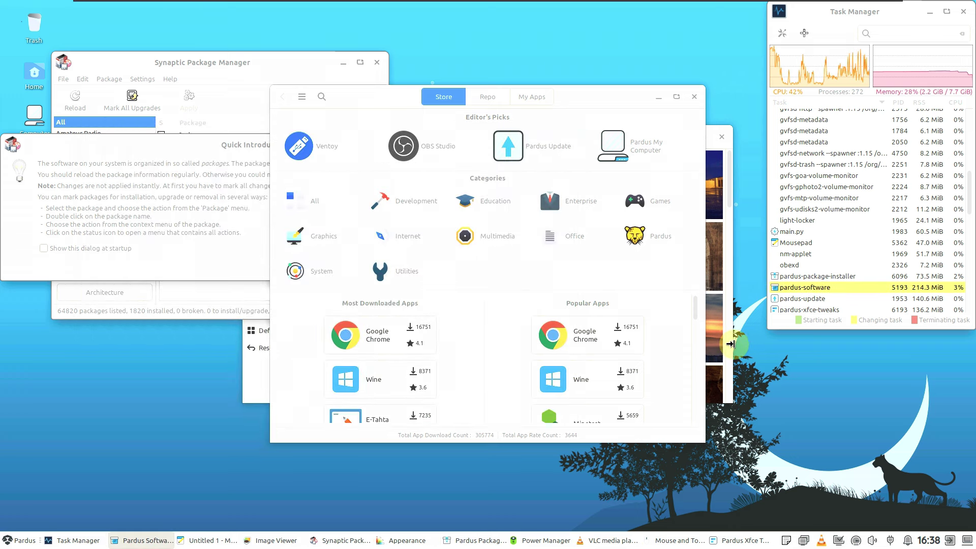
- Bring Pardus Xfce Tweaks forward, reposition its window and set the tall stone monument with the sun behind it as wallpaper
click(727, 331)
drag(578, 143, 727, 235)
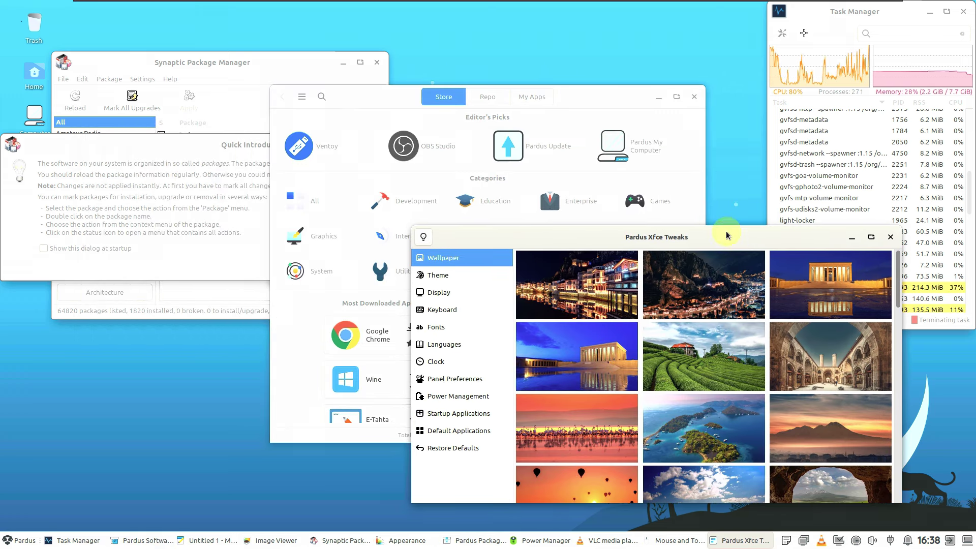
drag(654, 234, 549, 163)
scroll(609, 295, down, 10)
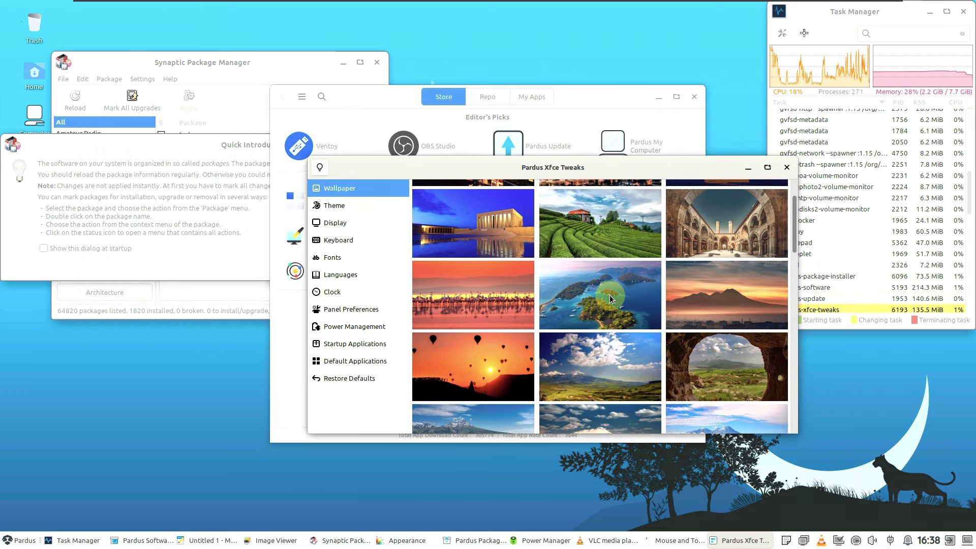
scroll(610, 295, down, 5)
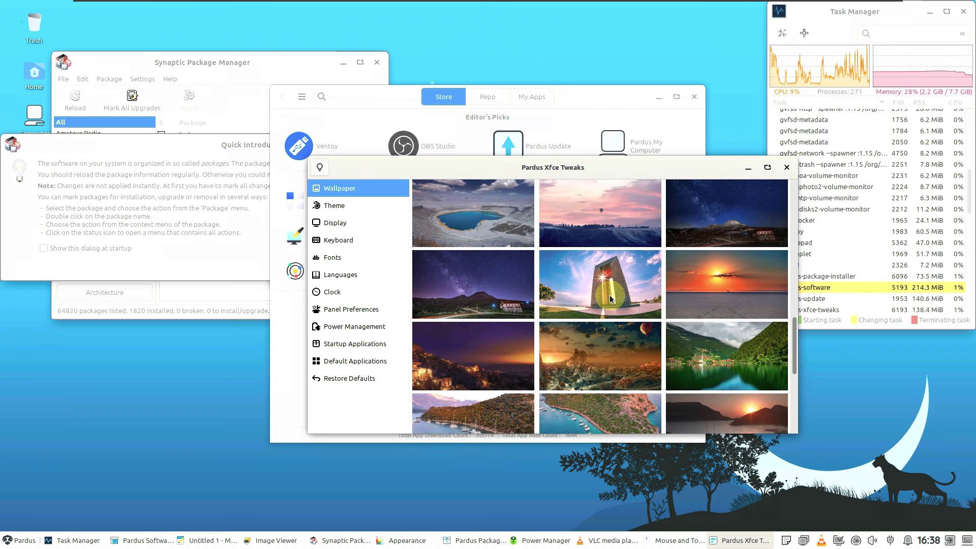
click(607, 284)
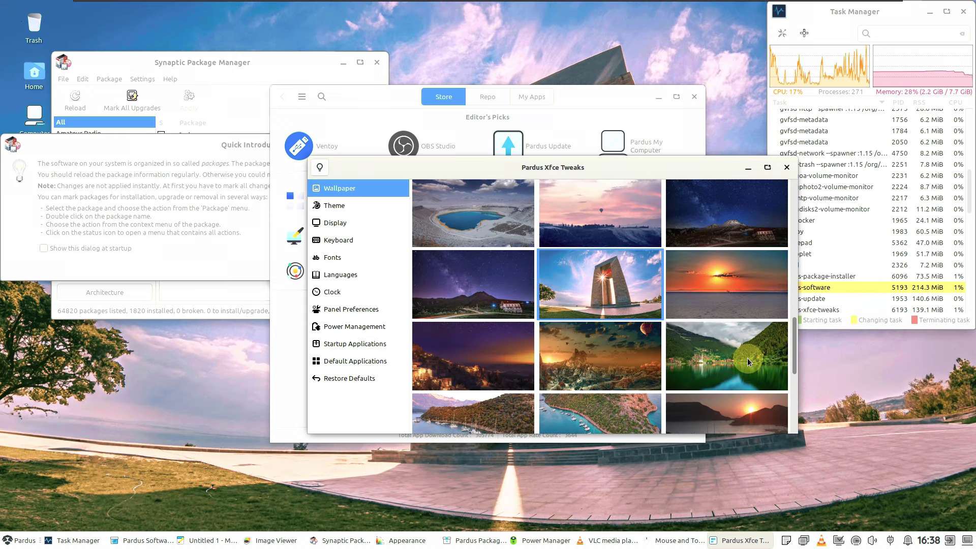
- Browse the wallpaper collection in Pardus Xfce Tweaks from its first images down to the last
scroll(660, 312, up, 2)
scroll(660, 312, up, 6)
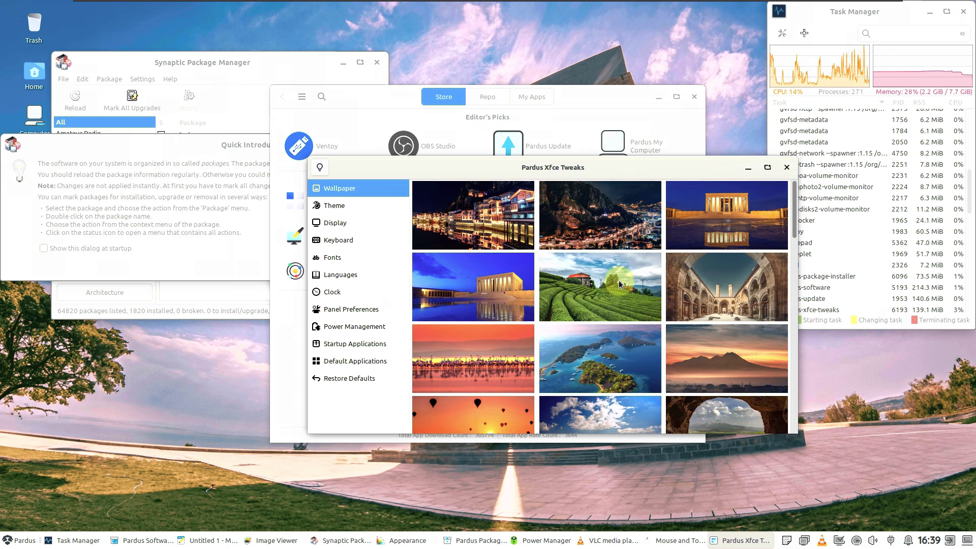
scroll(620, 282, down, 5)
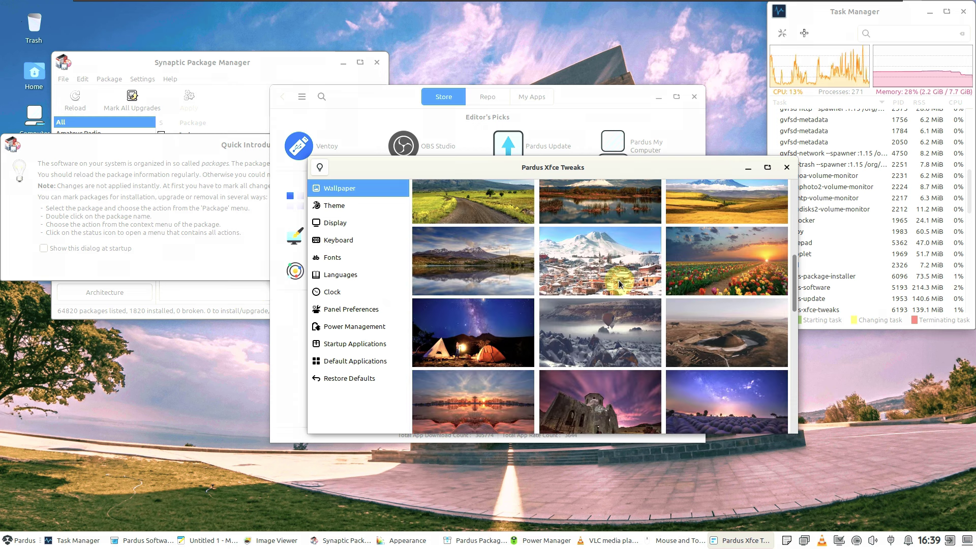
scroll(563, 265, down, 5)
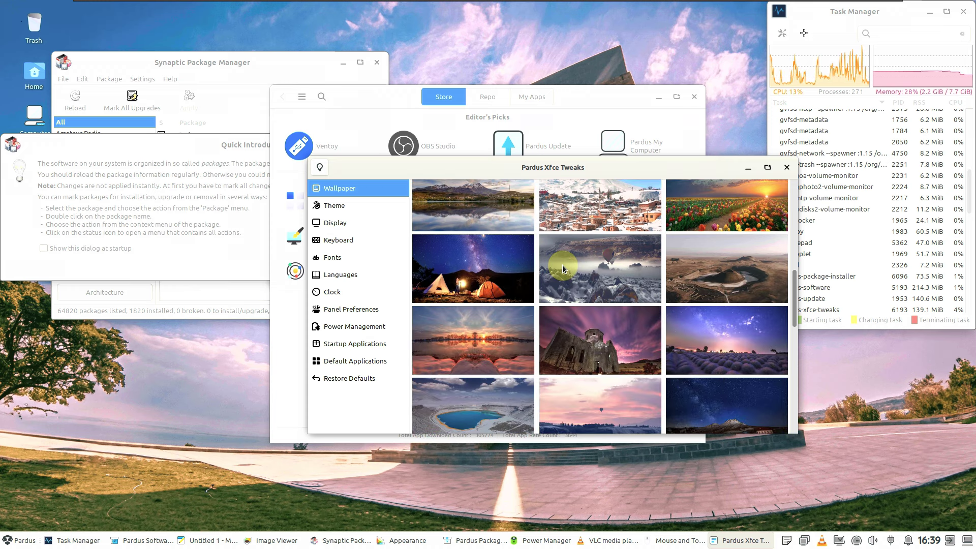
scroll(563, 266, down, 6)
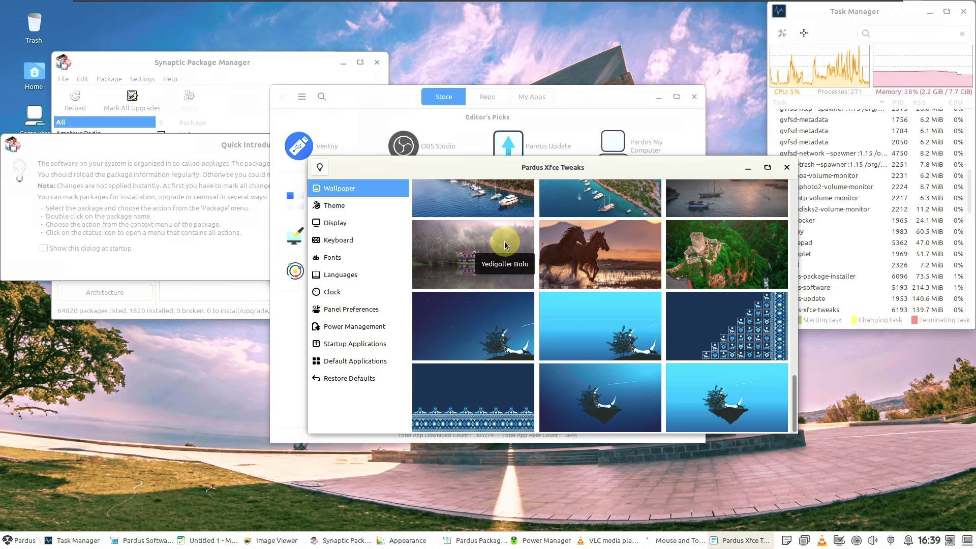
- Look through the Display, Theme, Keyboard, Fonts, Languages and Clock settings in Pardus Xfce Tweaks
click(392, 223)
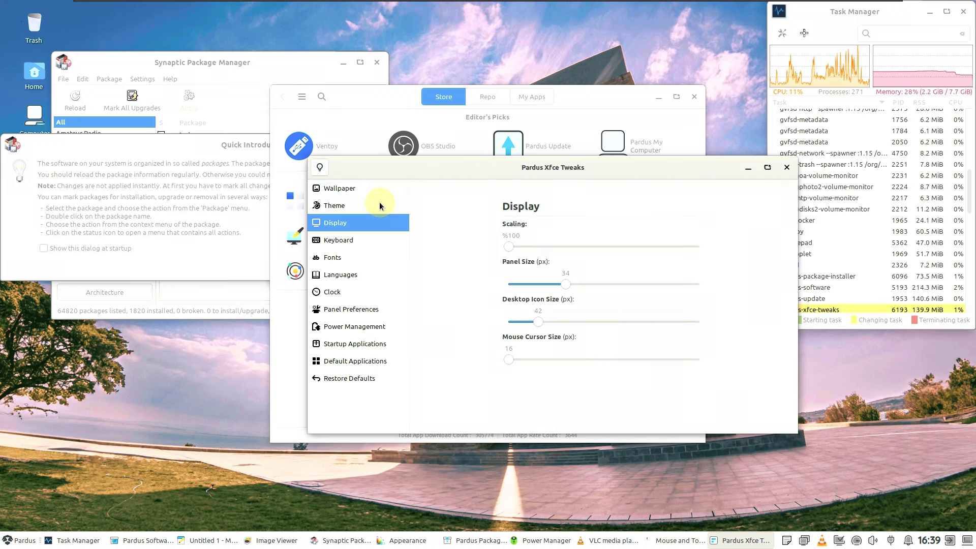
click(380, 206)
click(374, 239)
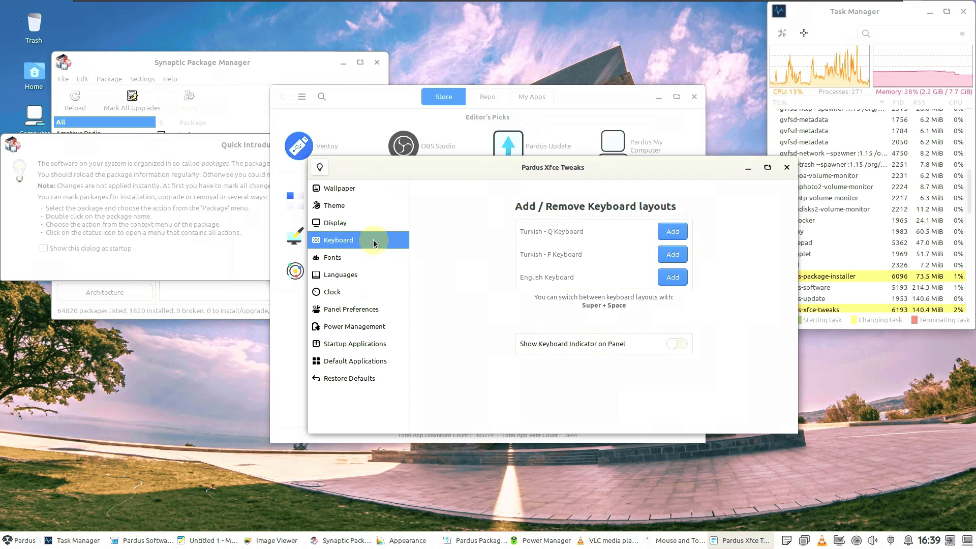
click(371, 253)
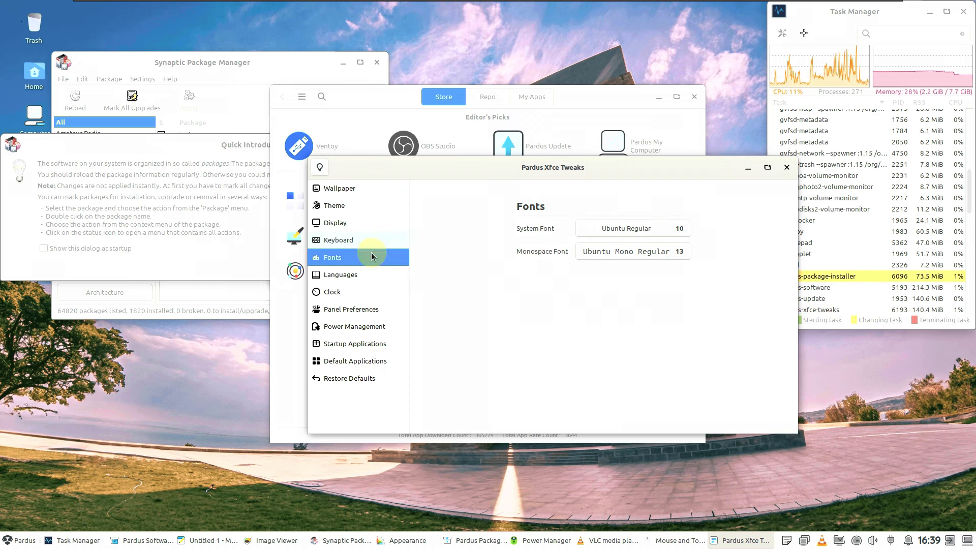
click(368, 281)
click(366, 295)
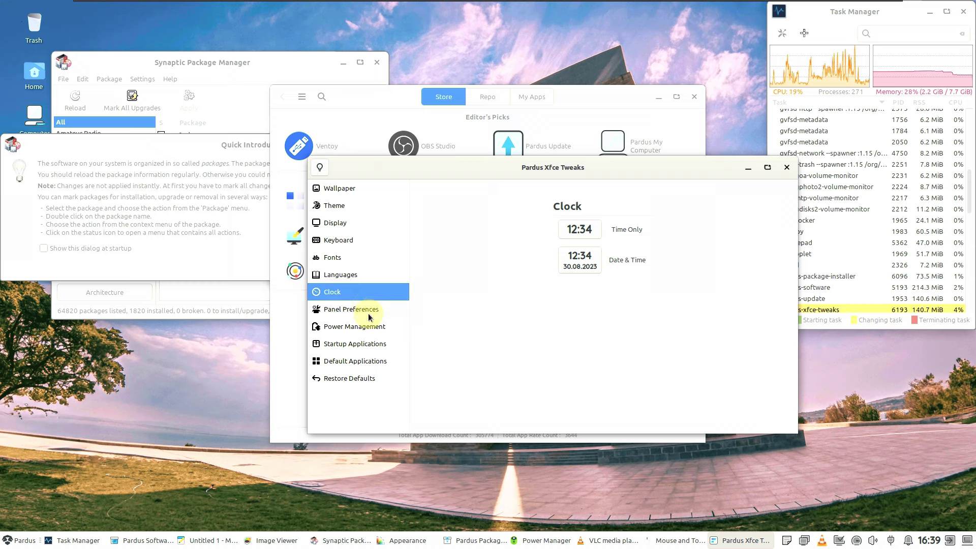
- Review the Tweaks sections from Panel Preferences through Restore Defaults, and close Pardus Xfce Tweaks
click(370, 312)
click(379, 336)
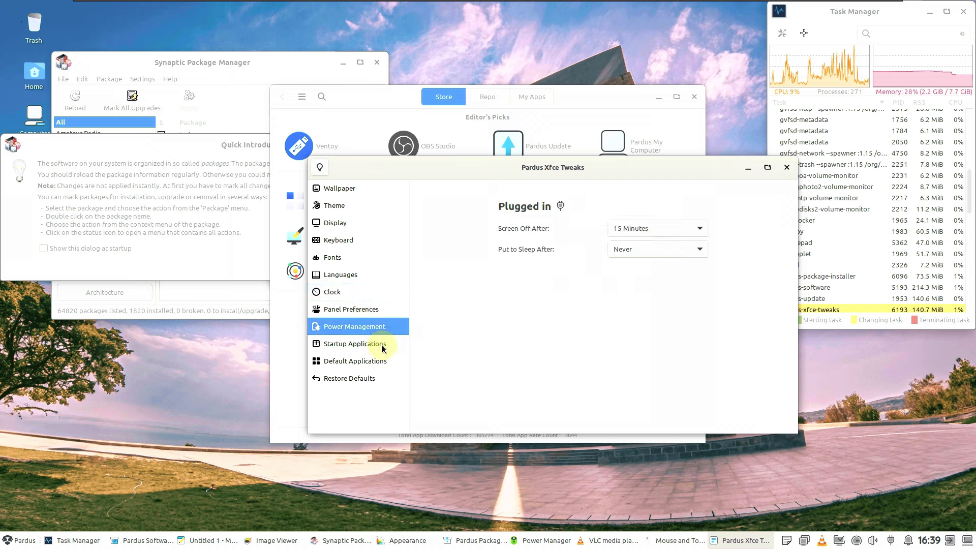
click(382, 348)
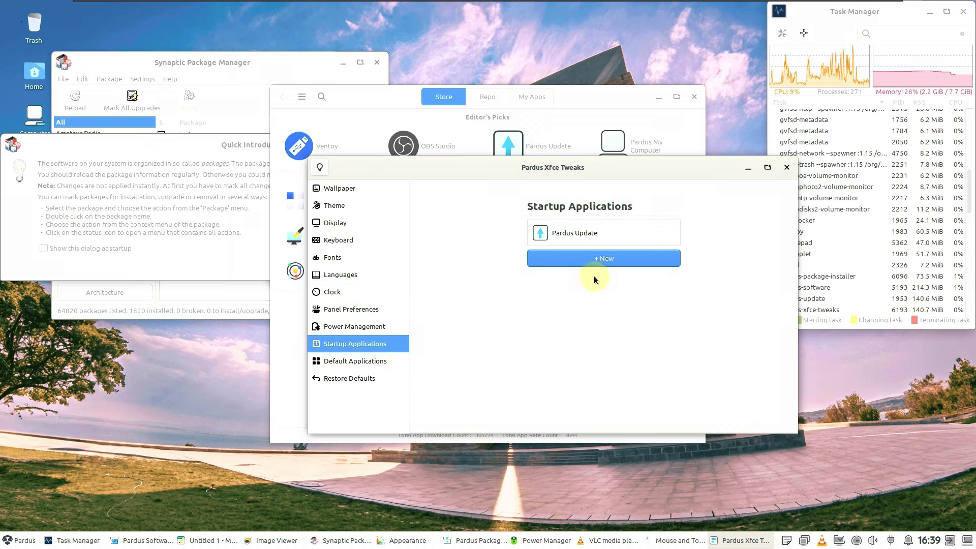
click(365, 361)
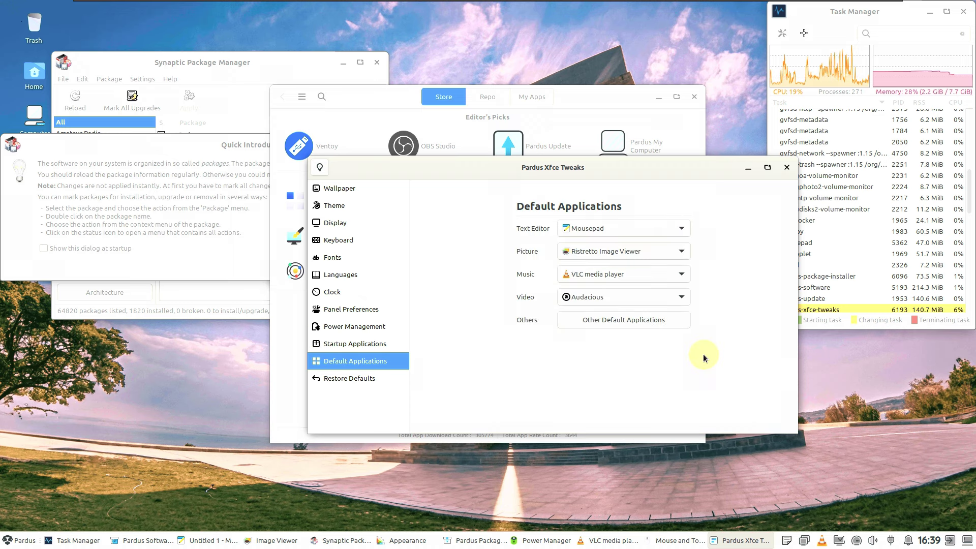
click(375, 381)
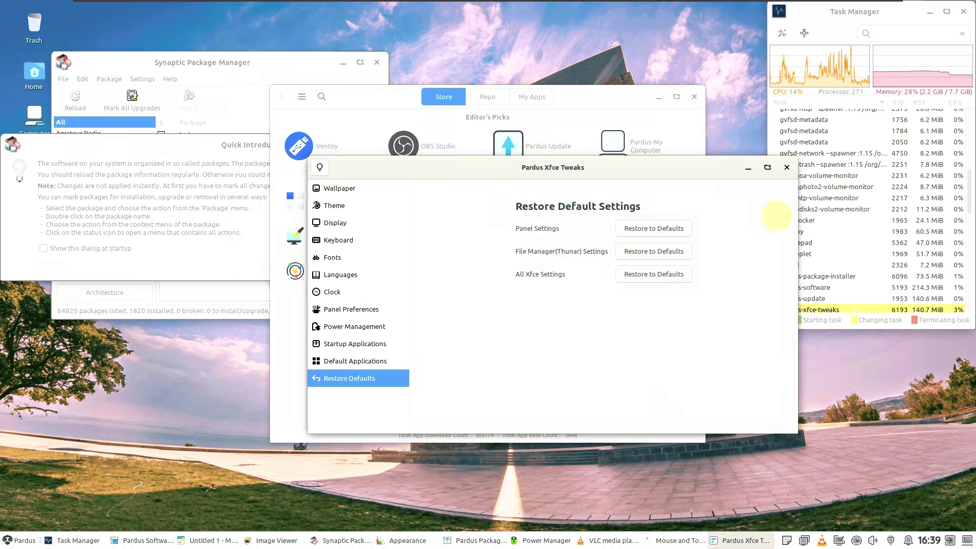
click(786, 167)
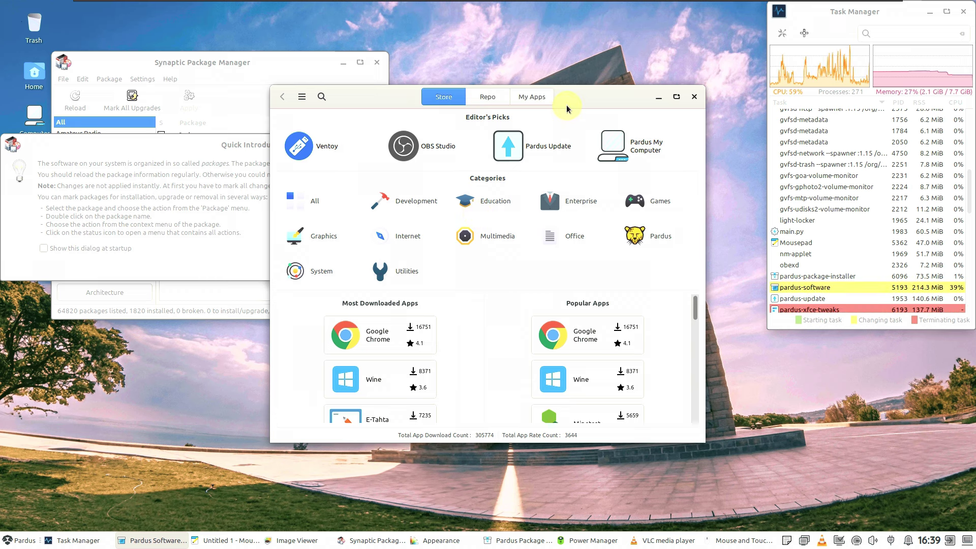
- Reposition the Pardus software store window and look over its repository search page and list of installed apps
drag(579, 105, 560, 84)
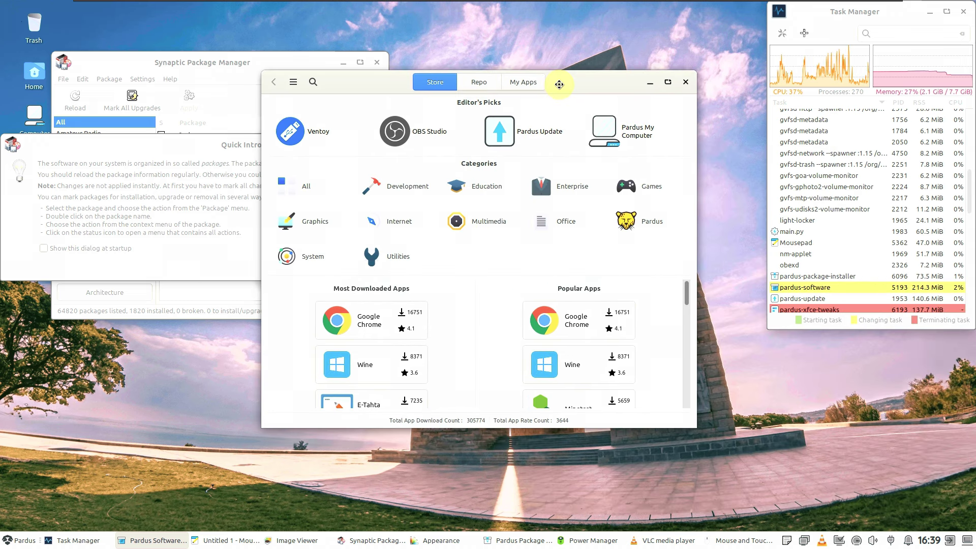
click(484, 83)
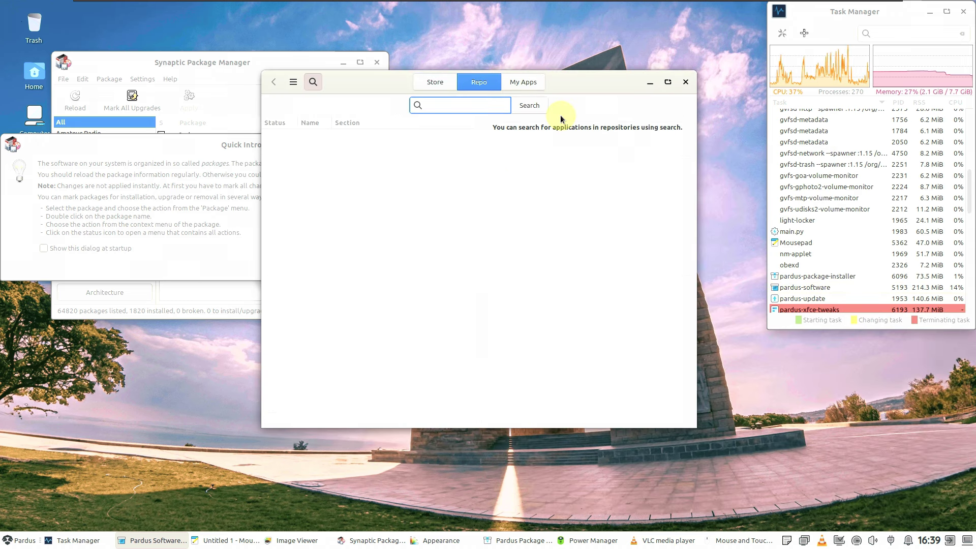
click(540, 84)
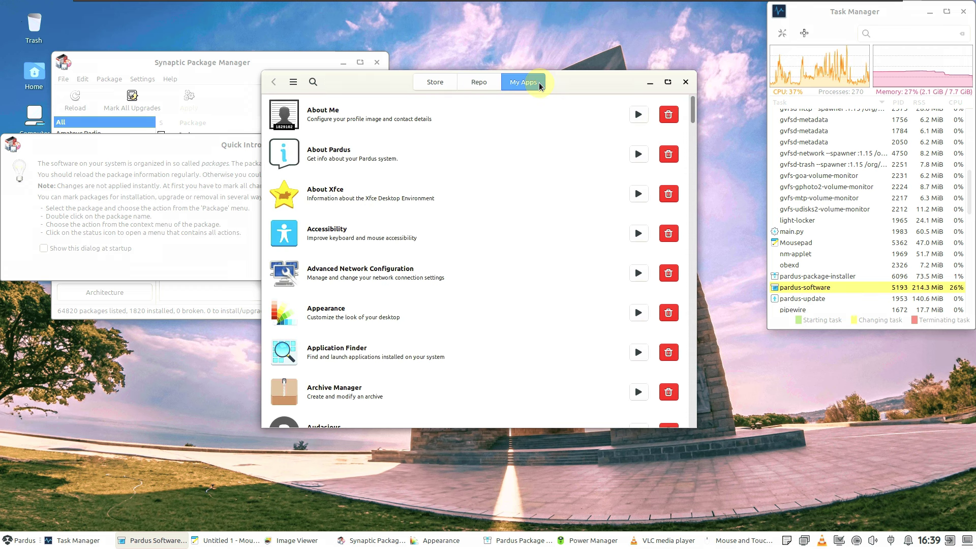
mouse_move(692, 112)
mouse_down()
mouse_move(682, 436)
mouse_move(691, 109)
mouse_up()
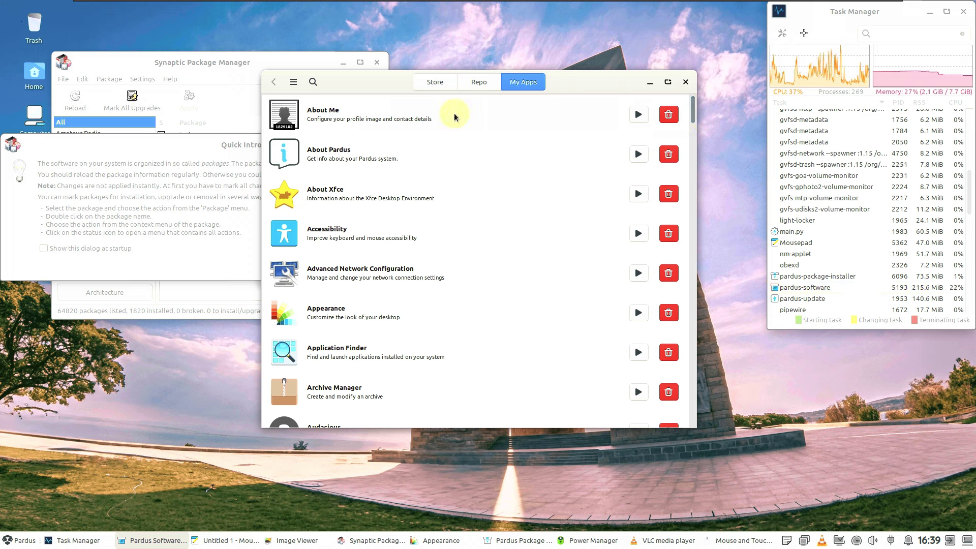
- View the About information of Pardus Software Center and close the program
click(296, 87)
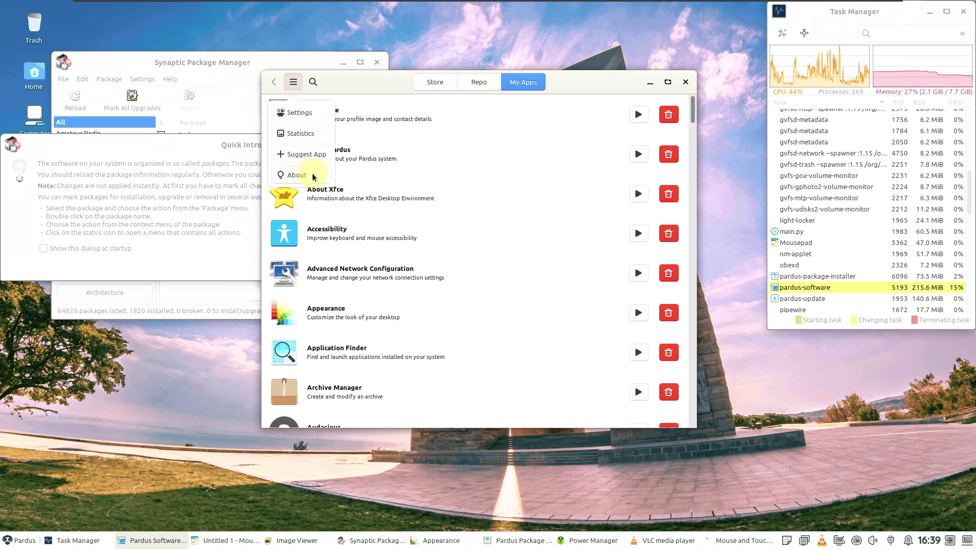
click(297, 175)
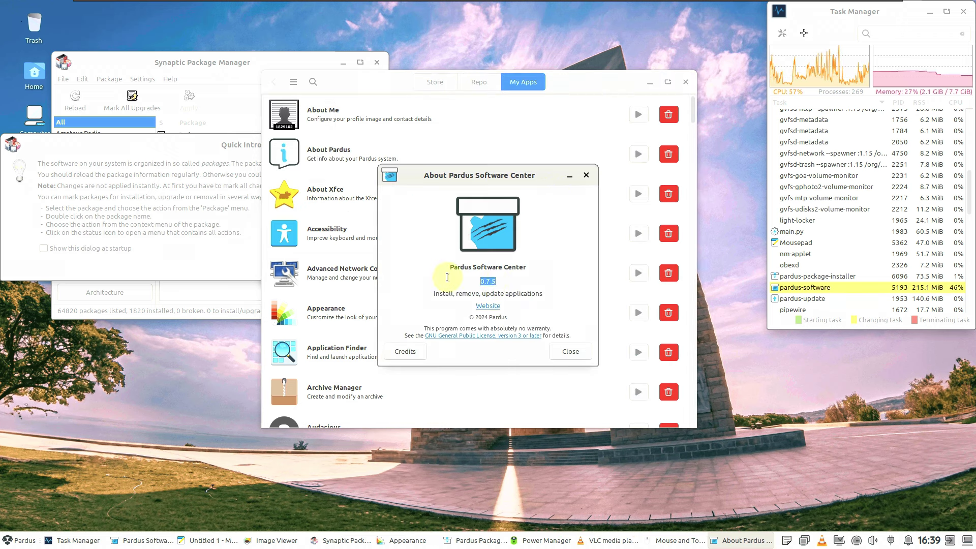
click(572, 351)
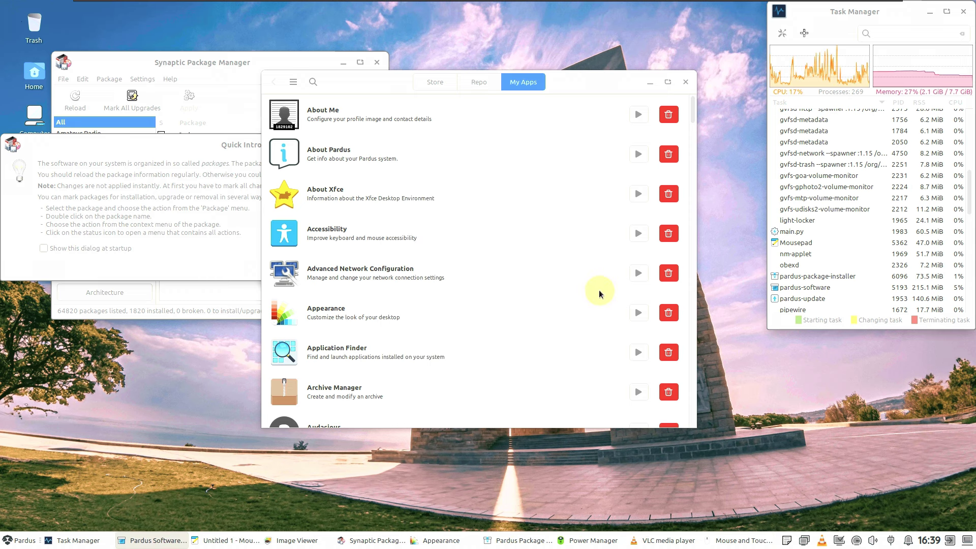
click(686, 83)
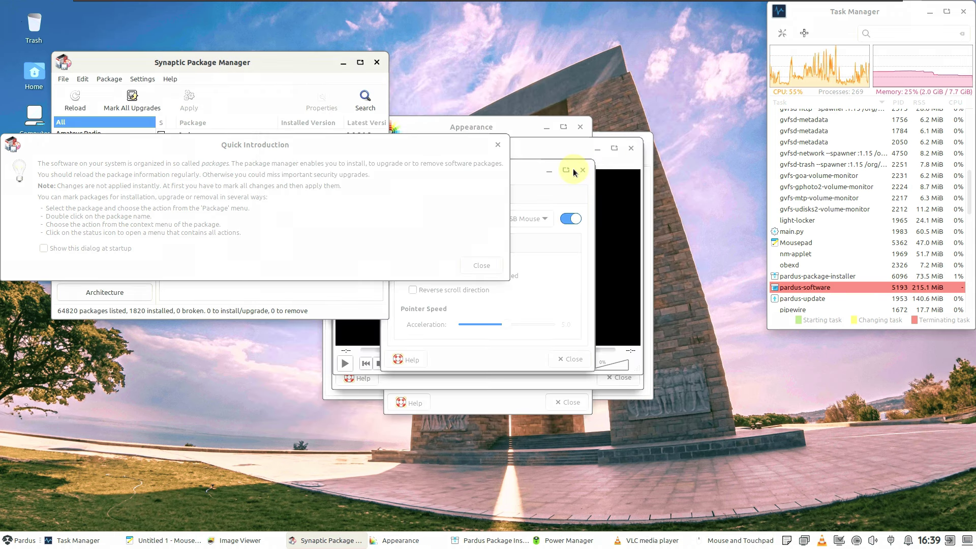
- Move the Mouse and Touchpad window clear of the others, look over its Behavior, Theme and Devices settings, and close it
drag(562, 181, 754, 215)
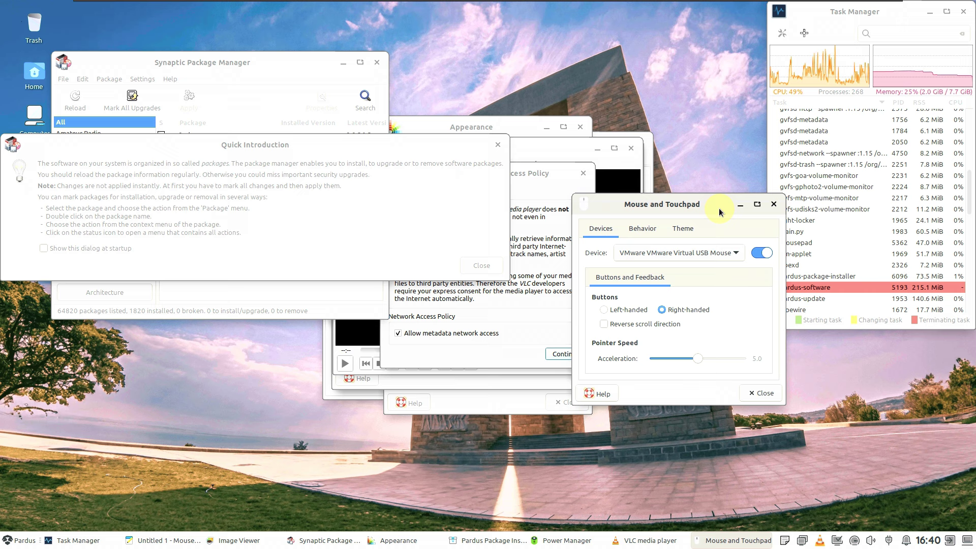
click(643, 229)
click(685, 228)
click(602, 228)
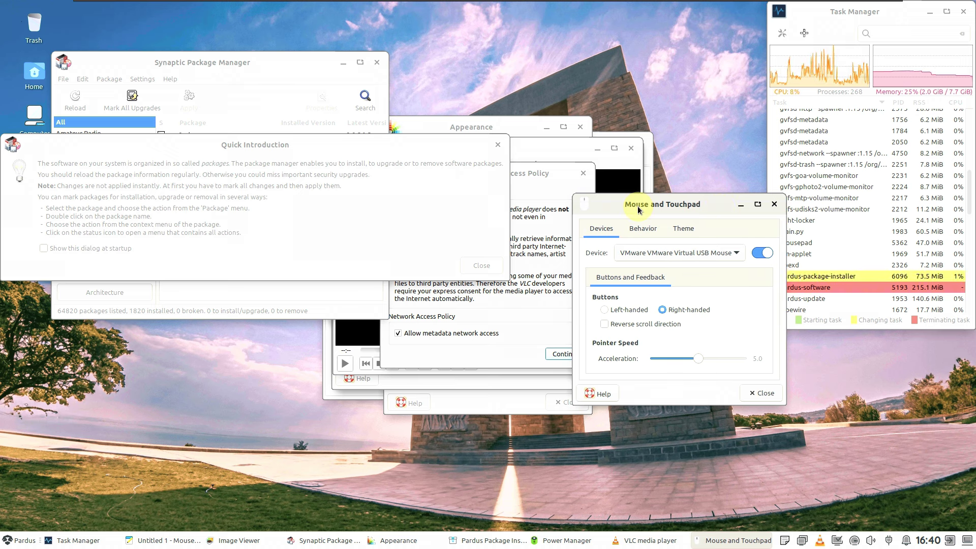
drag(638, 205, 610, 135)
click(737, 316)
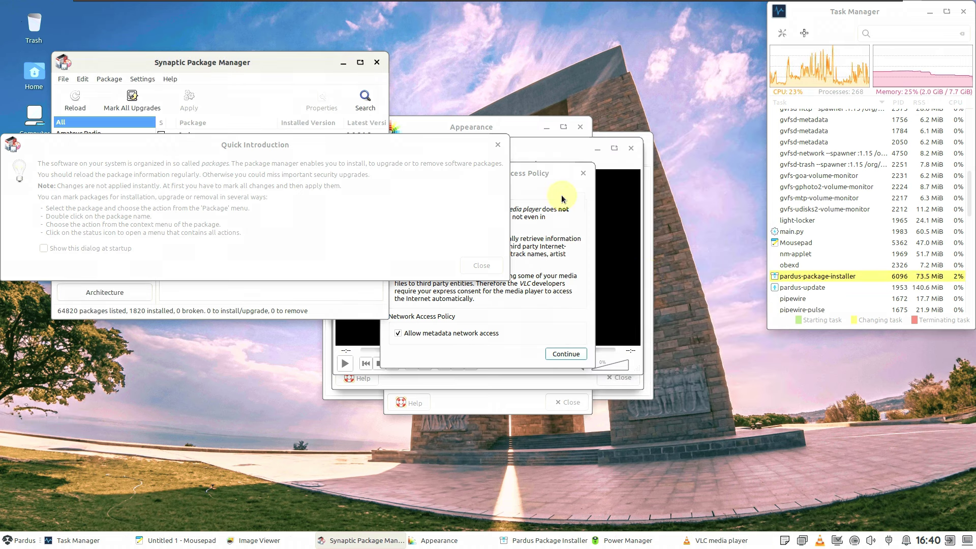
- Accept VLC's network access policy with metadata access allowed, and move the player window clear of the others
click(562, 191)
click(576, 354)
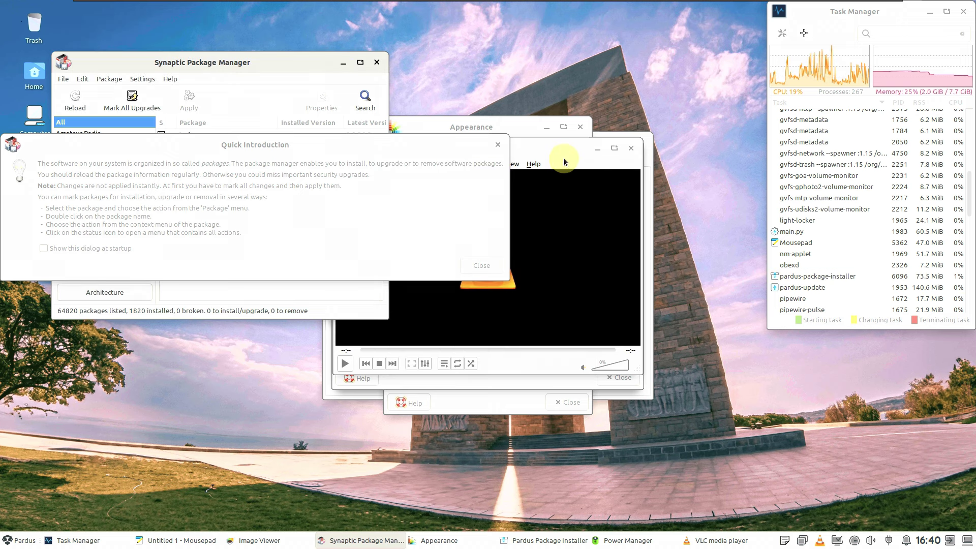
drag(562, 152, 725, 172)
- View VLC media player's About information and close the player
click(695, 182)
click(705, 209)
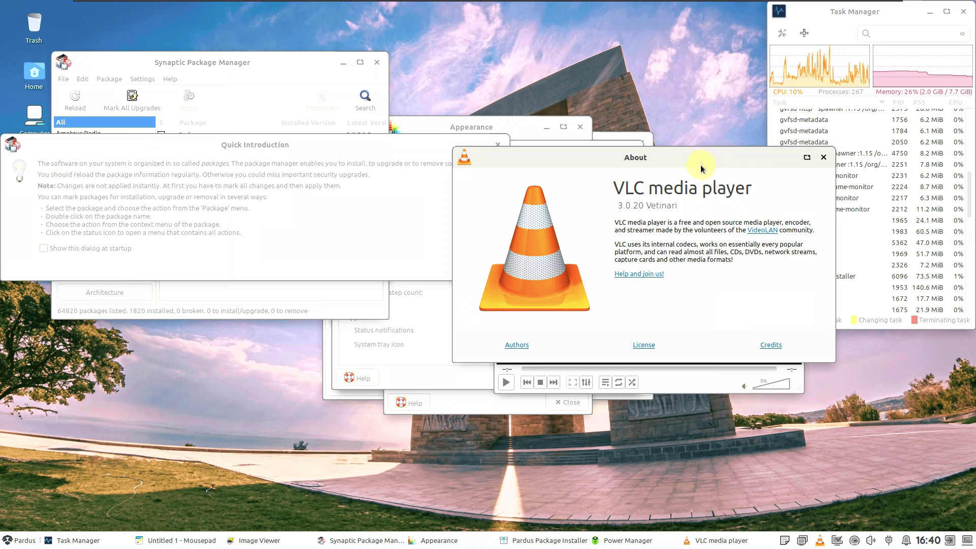
click(823, 157)
drag(705, 173, 721, 200)
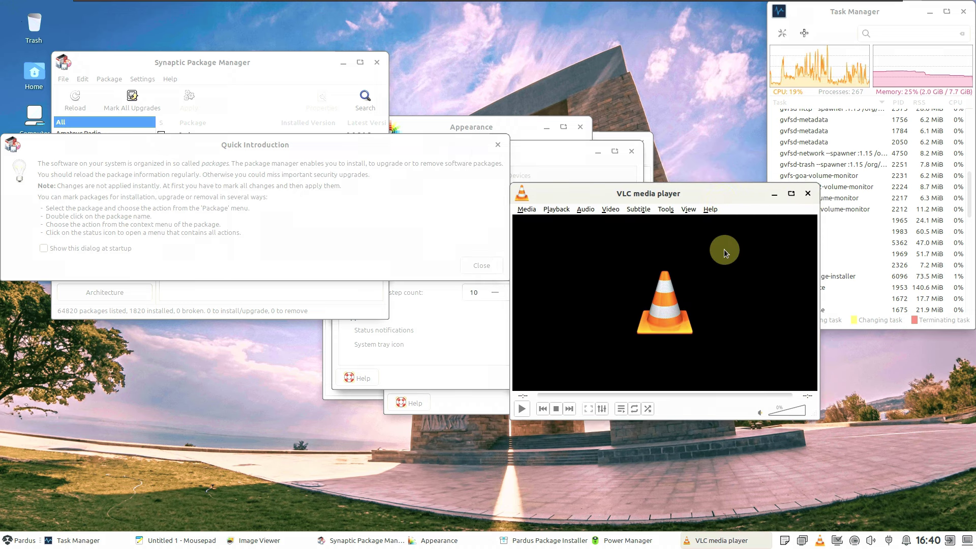
click(808, 194)
- Move the Power Manager window into view, look over its System, Display, Security and Devices settings, and close it
drag(571, 162, 695, 205)
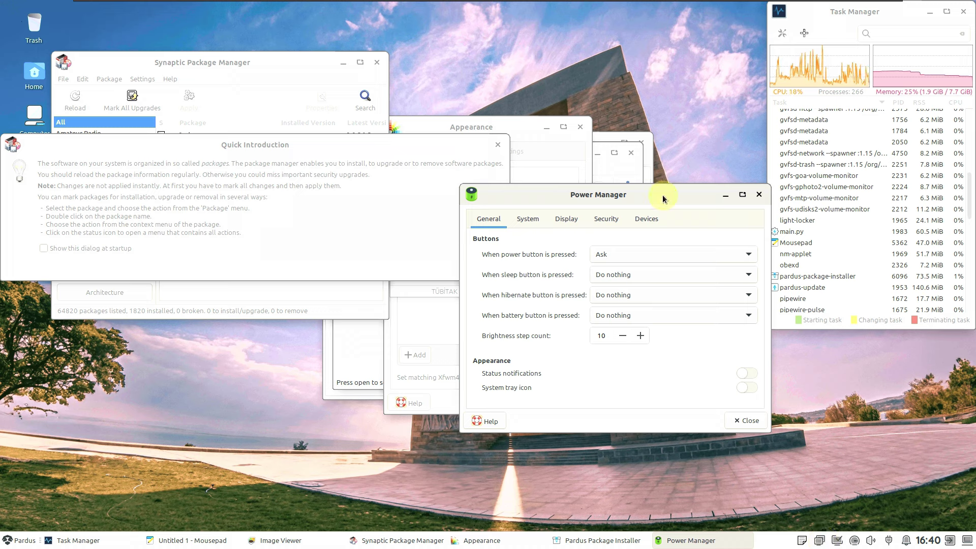
click(528, 219)
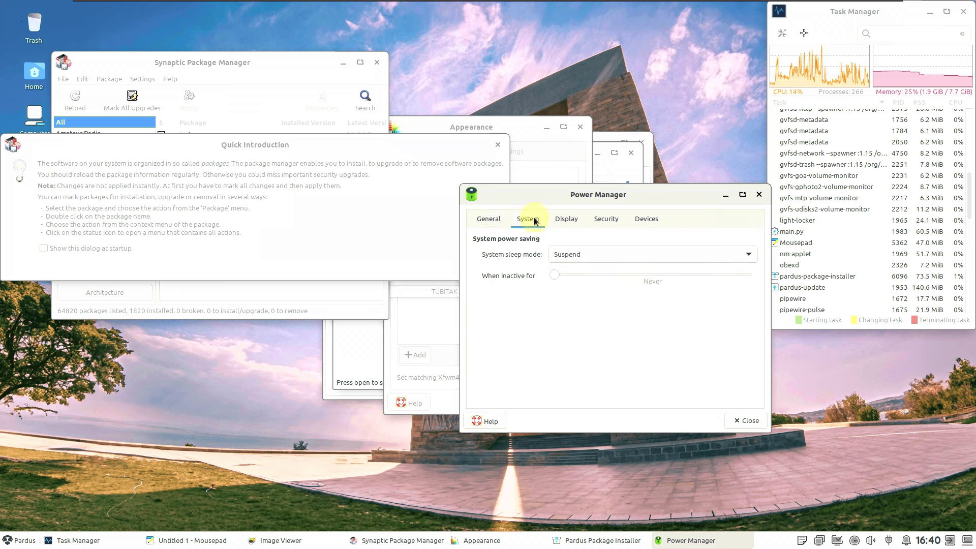
click(566, 218)
click(605, 219)
click(645, 218)
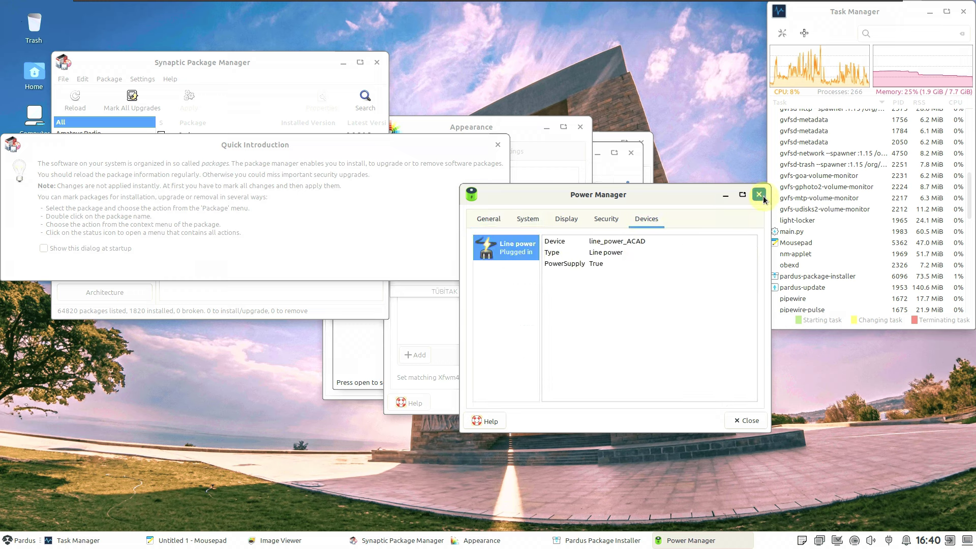
click(762, 196)
- Bring the Appearance window forward, look over its Style, Icons, Fonts and Settings pages, and close it
click(529, 138)
drag(559, 147, 675, 181)
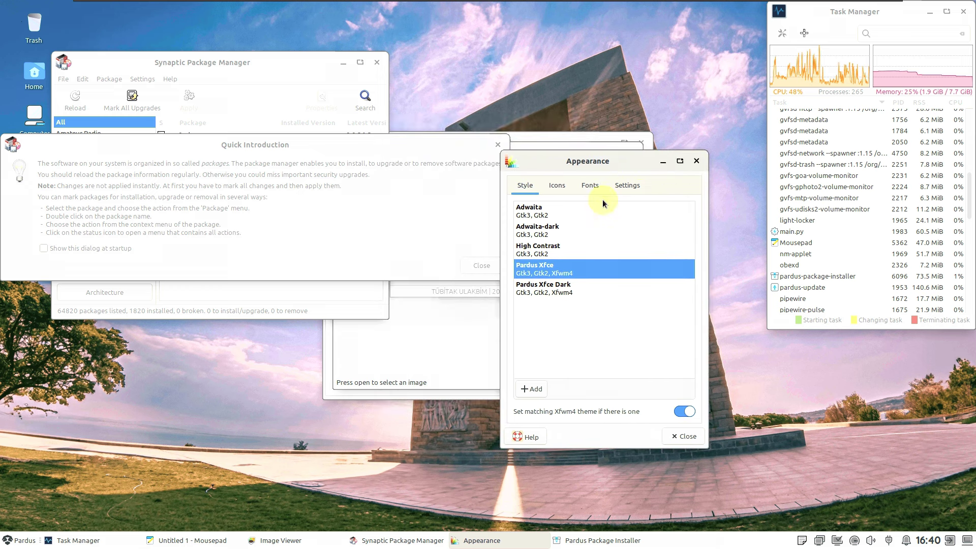
click(555, 185)
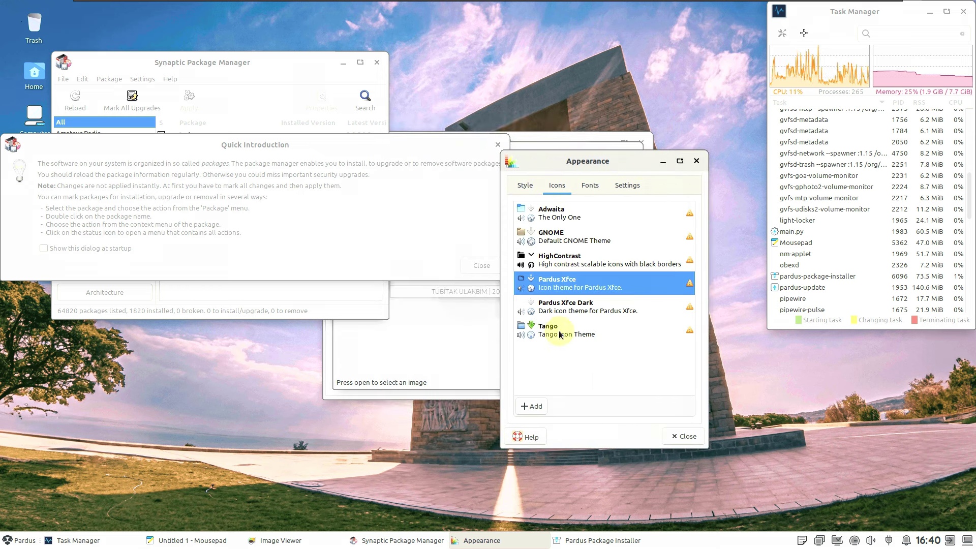
click(590, 185)
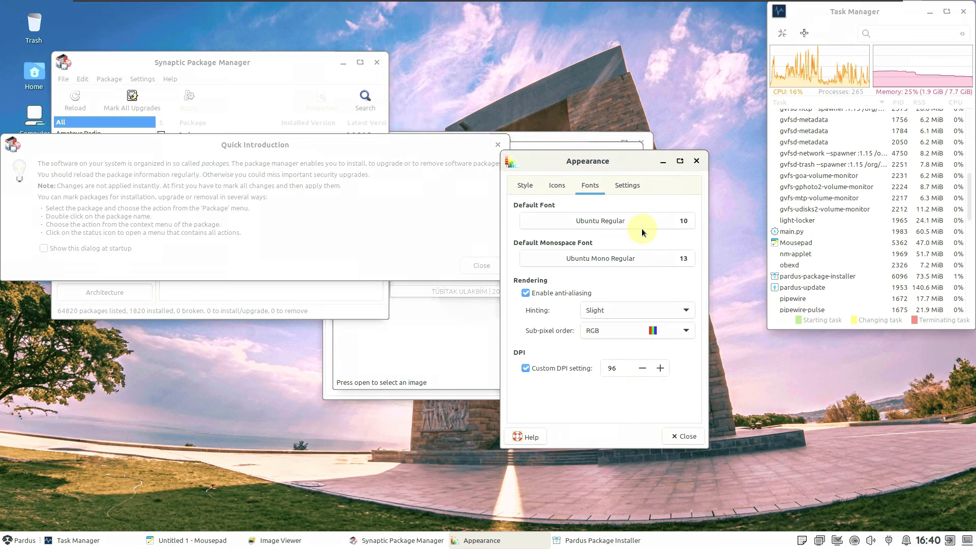
click(626, 187)
click(689, 443)
- Check the ristretto version in Image Viewer's About information and close Image Viewer
click(578, 312)
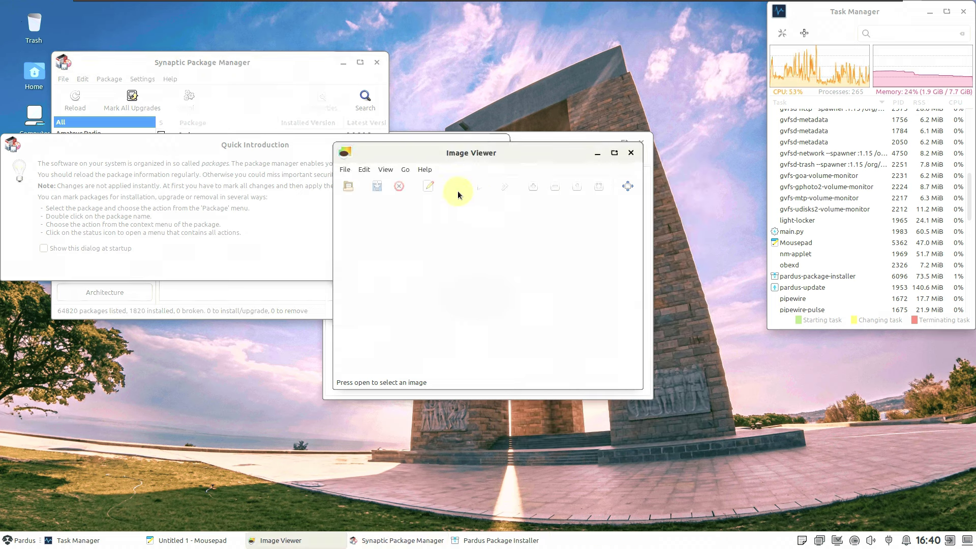
click(424, 169)
click(436, 193)
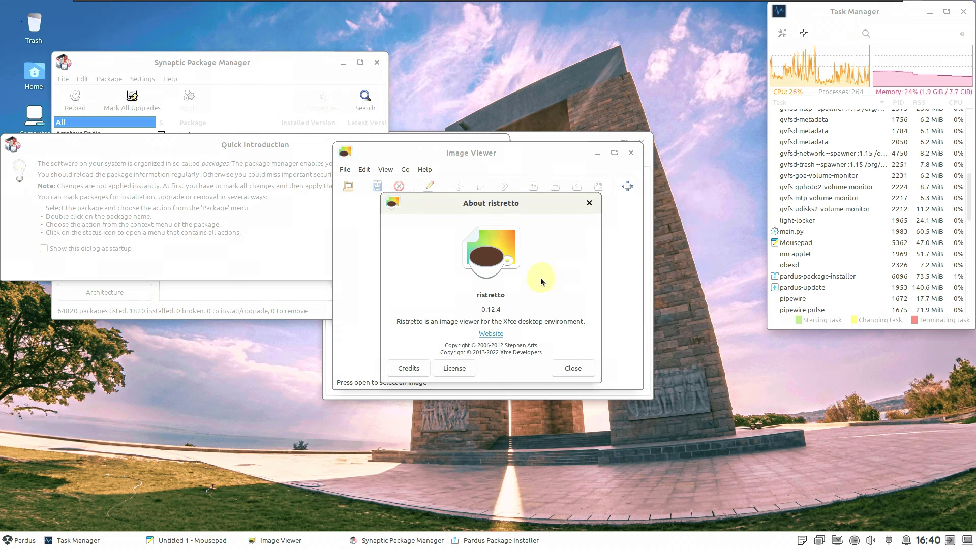
drag(510, 309, 473, 309)
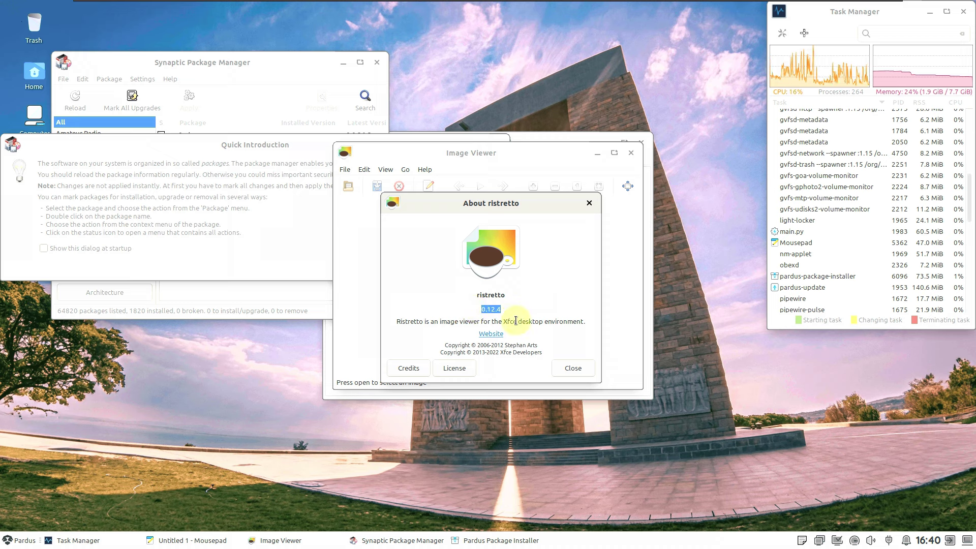
click(574, 369)
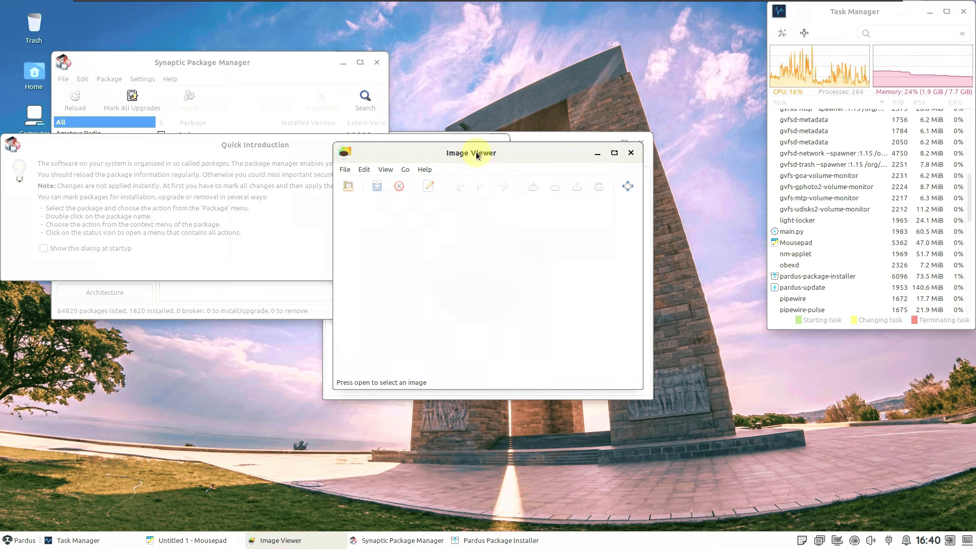
drag(477, 155, 619, 204)
click(774, 202)
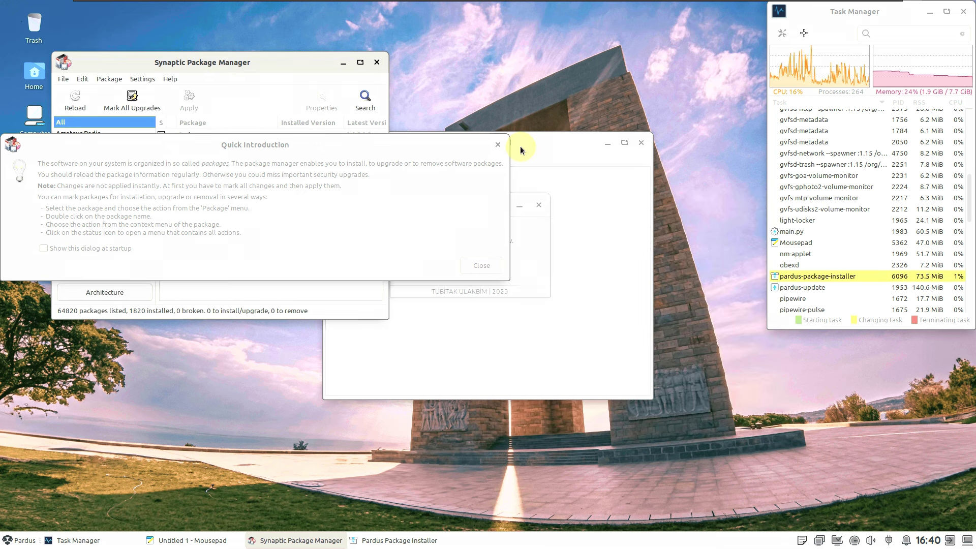
- Bring the Mousepad window forward, check its version in the About information, and close Mousepad
click(611, 203)
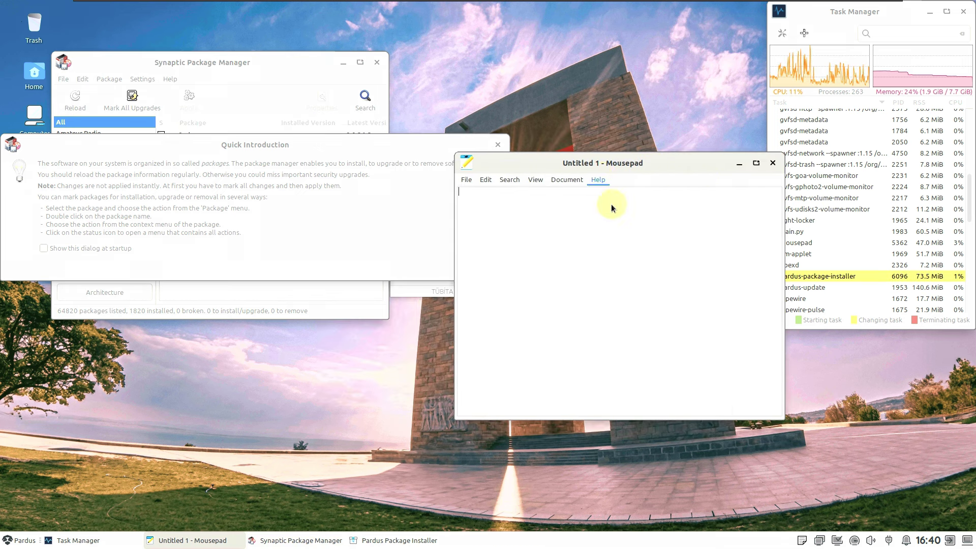
drag(643, 323, 584, 322)
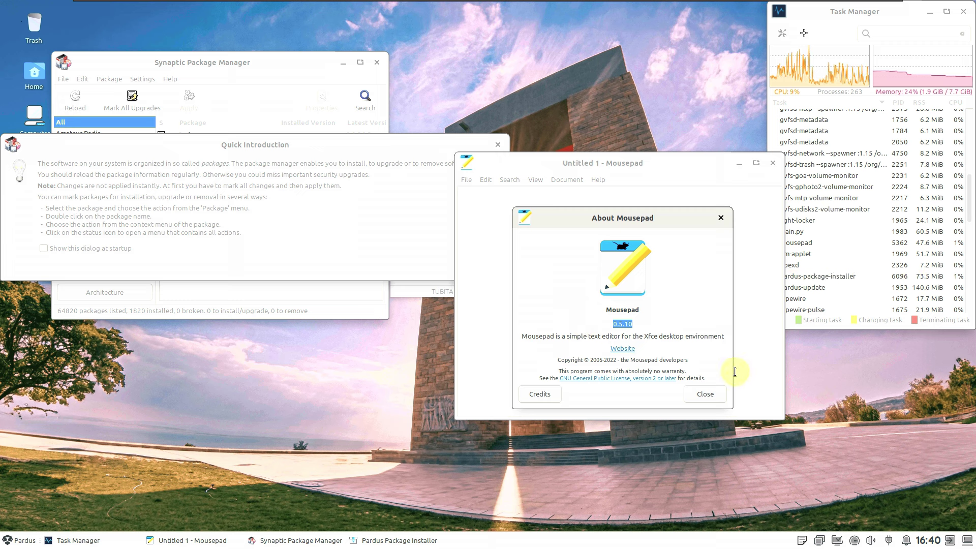
click(705, 394)
click(773, 163)
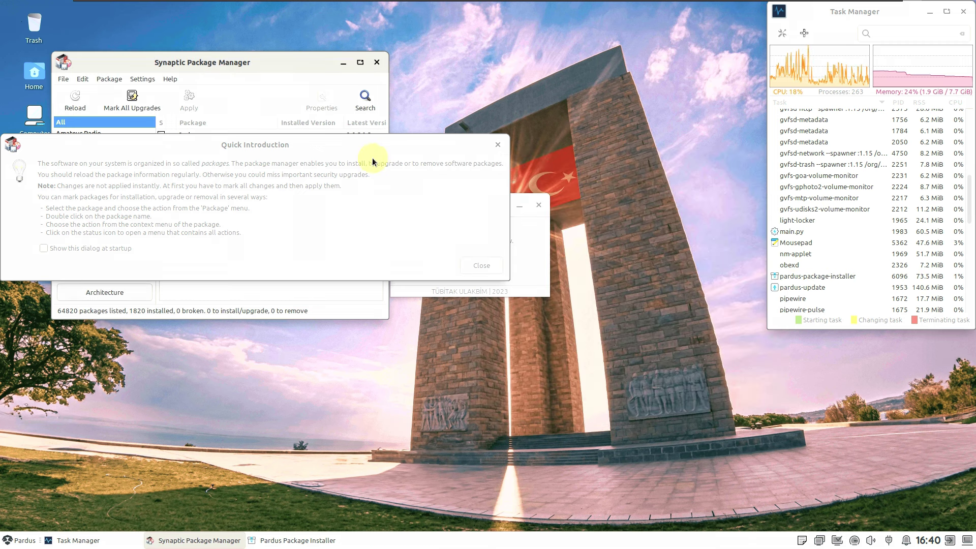
- Dismiss Synaptic's Quick Introduction, check the Pardus Package Installer version in its About information, and close the installer
drag(437, 146, 634, 173)
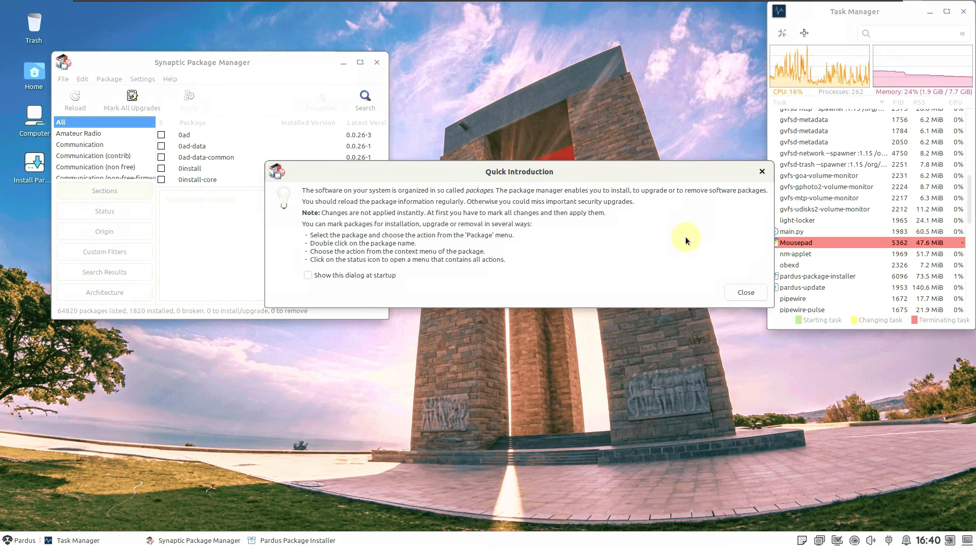
click(746, 292)
click(458, 206)
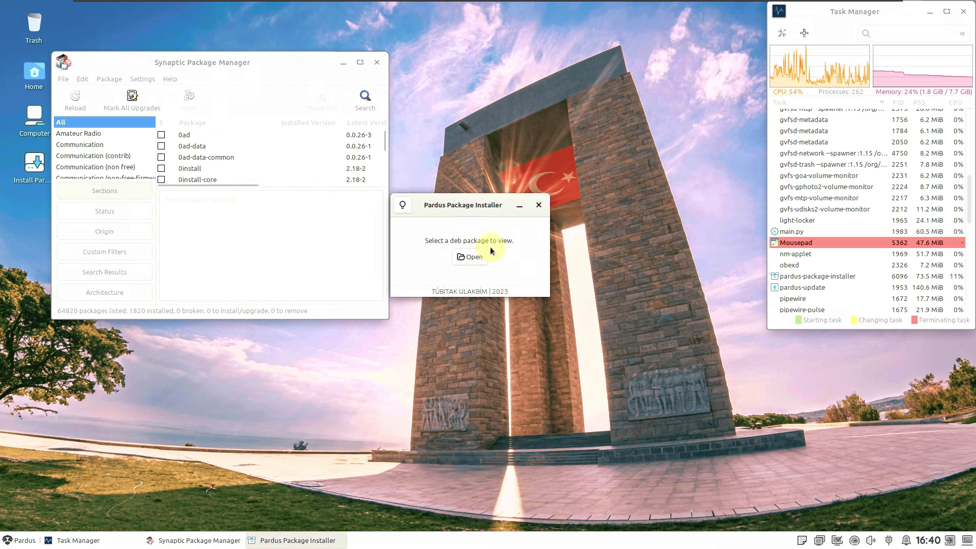
click(395, 209)
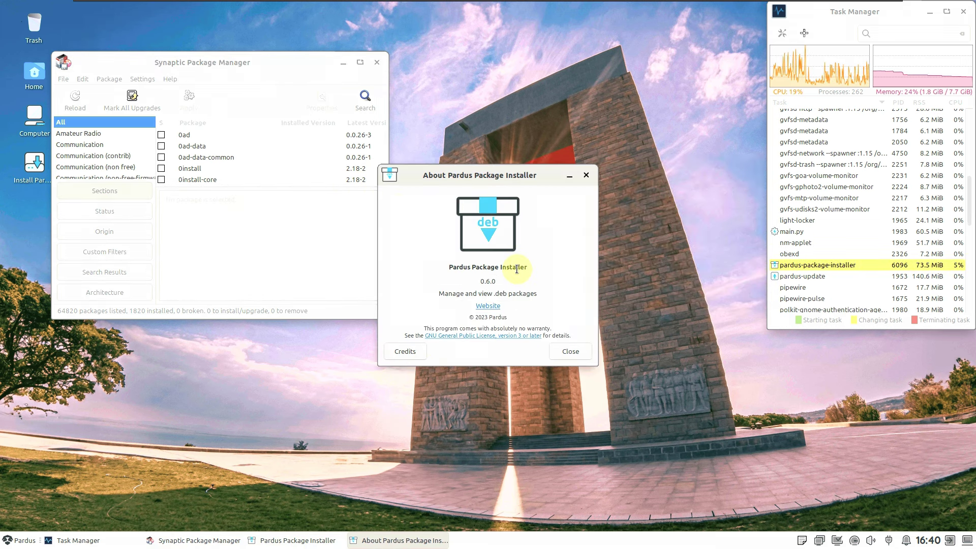
click(512, 280)
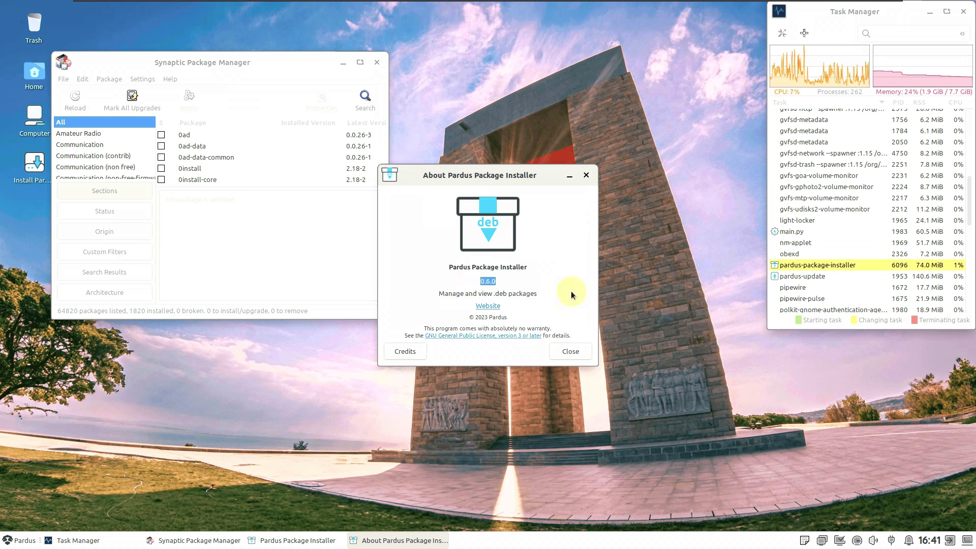
click(569, 351)
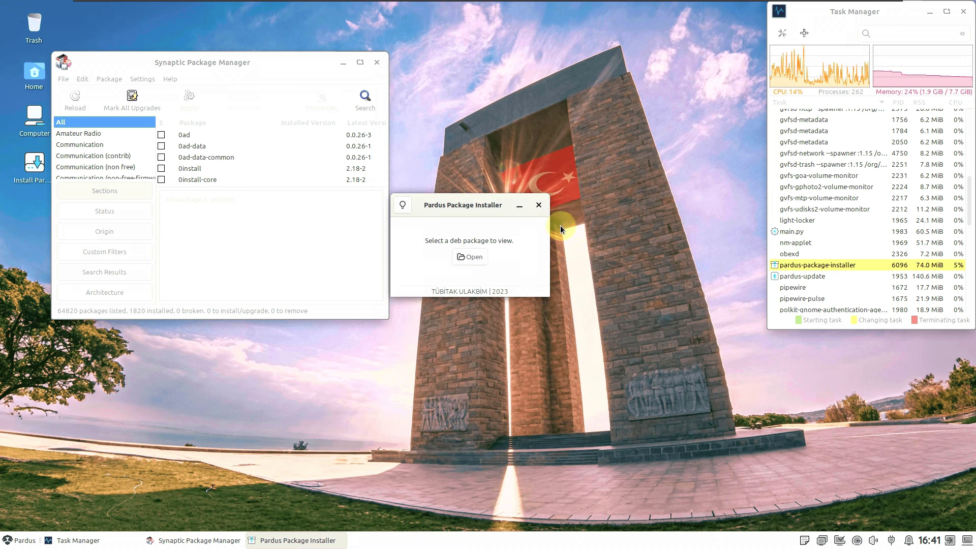
click(539, 205)
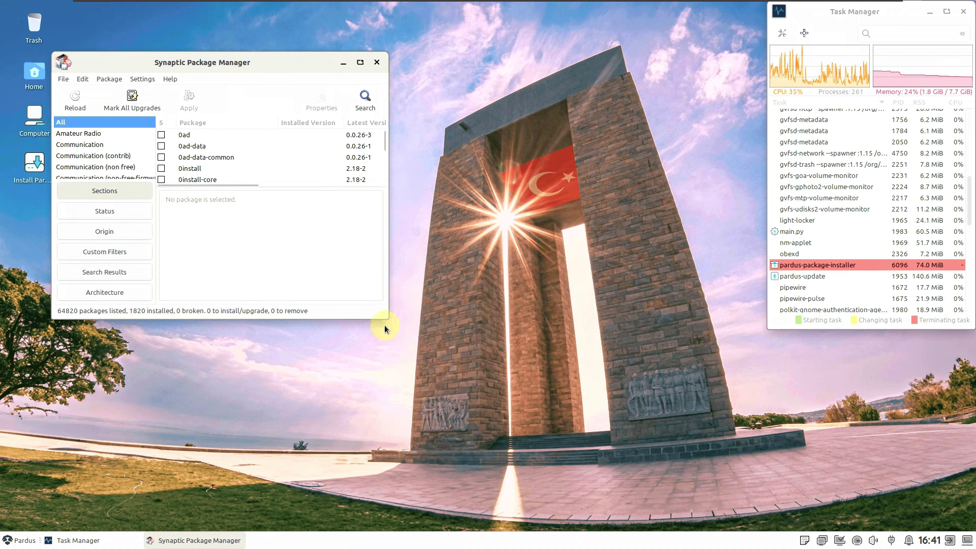
- Enlarge the Synaptic window and its package list, sort the packages by status, and look through the installed ones
drag(385, 325, 685, 528)
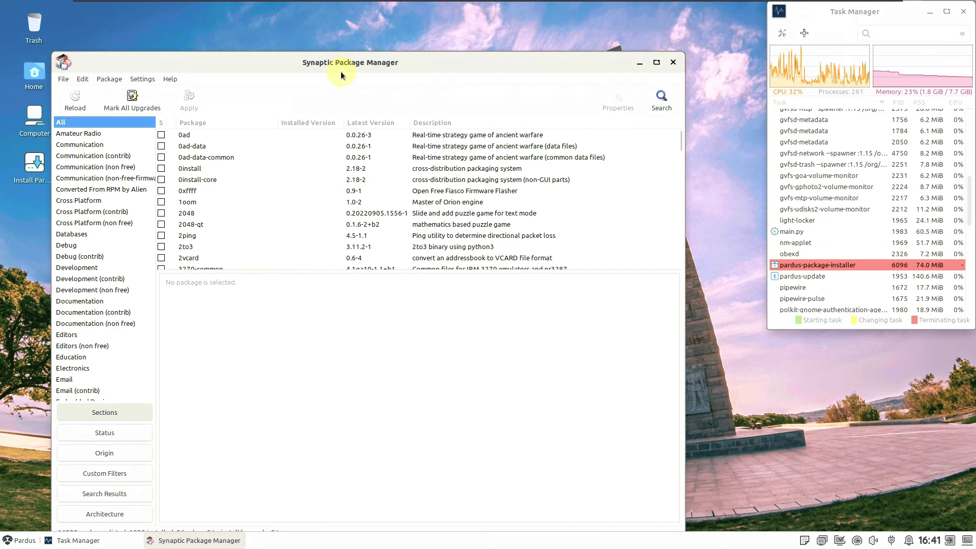
drag(341, 74, 338, 43)
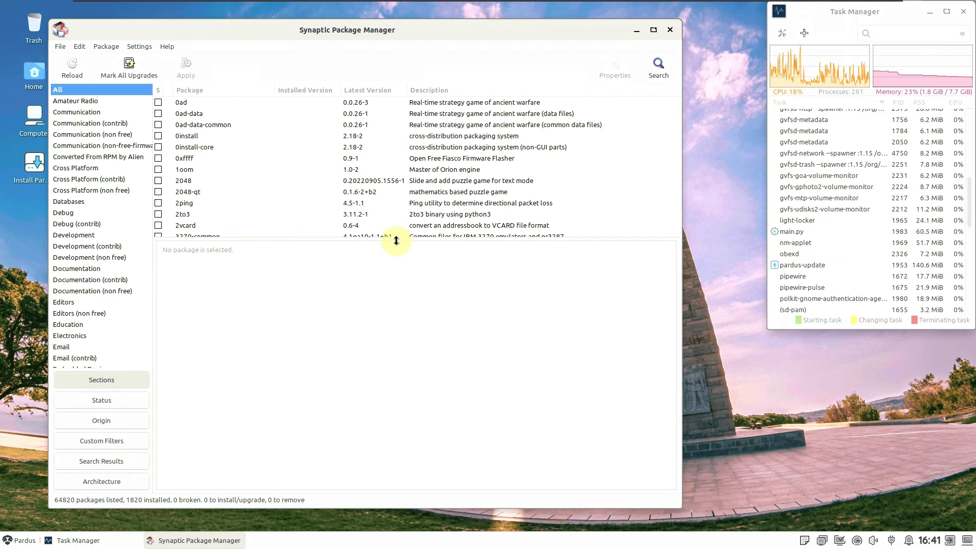
drag(396, 240, 403, 466)
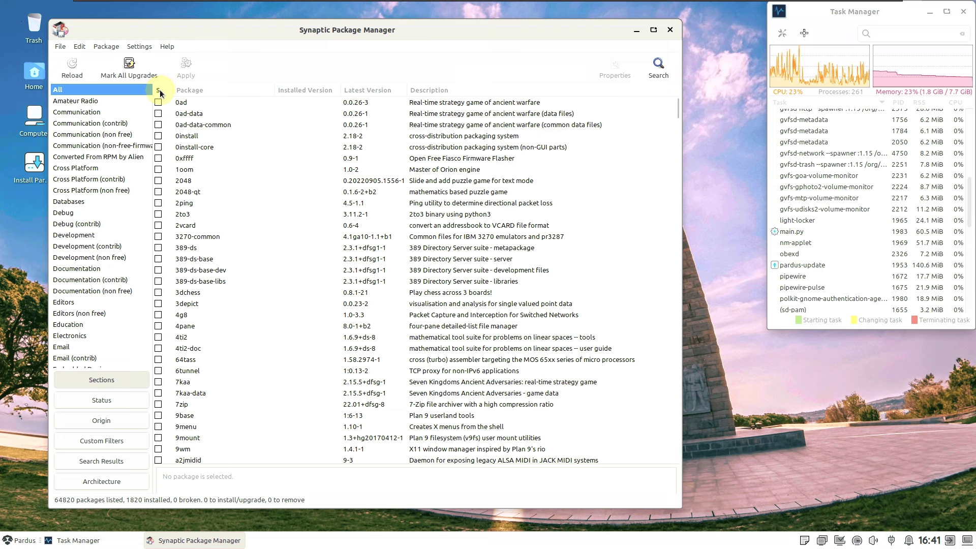
click(159, 90)
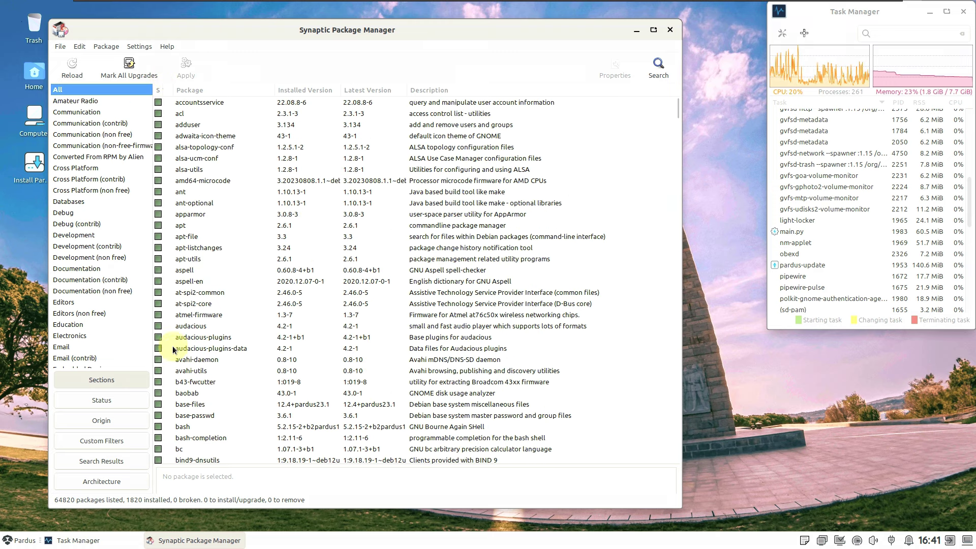
drag(675, 124, 689, 98)
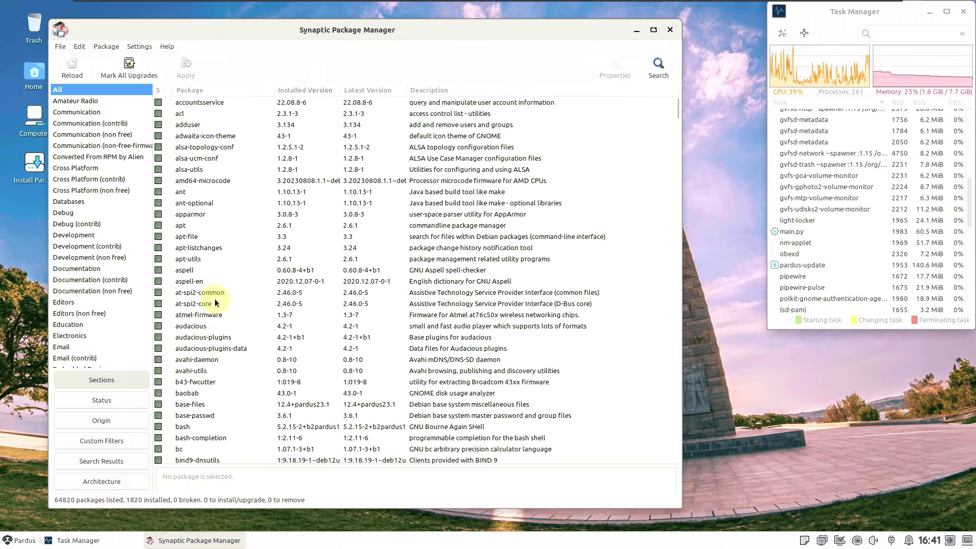
- Check the Synaptic Package Manager version in its About information and close Synaptic
click(166, 46)
click(184, 94)
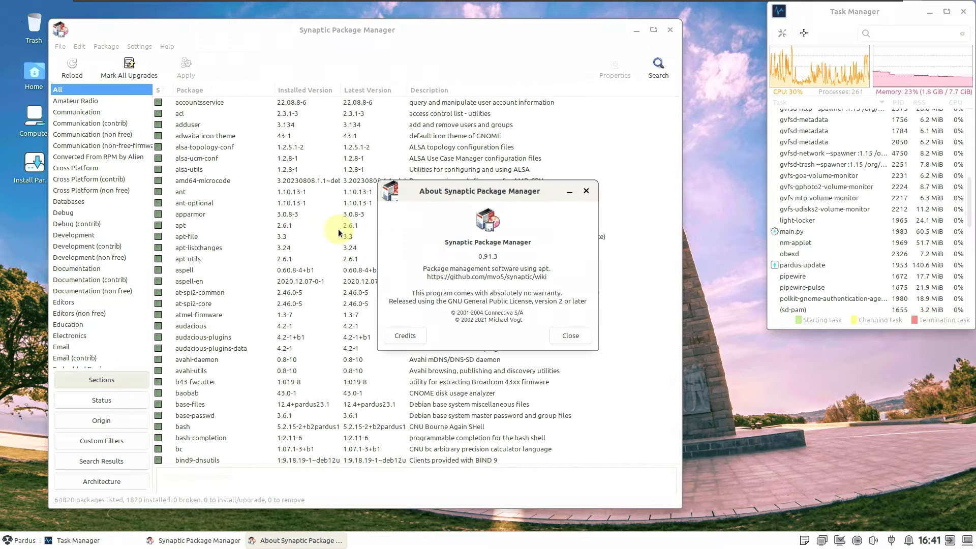
click(563, 334)
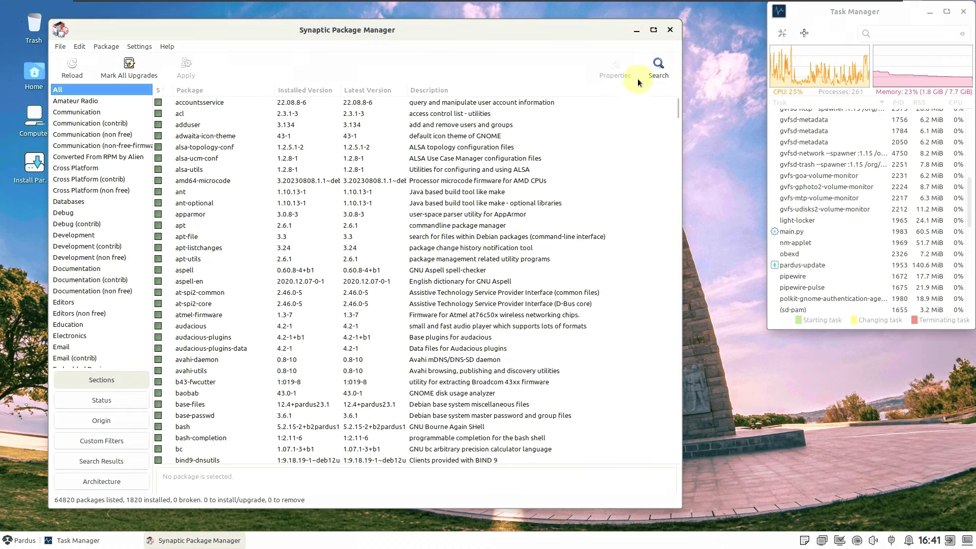
click(667, 33)
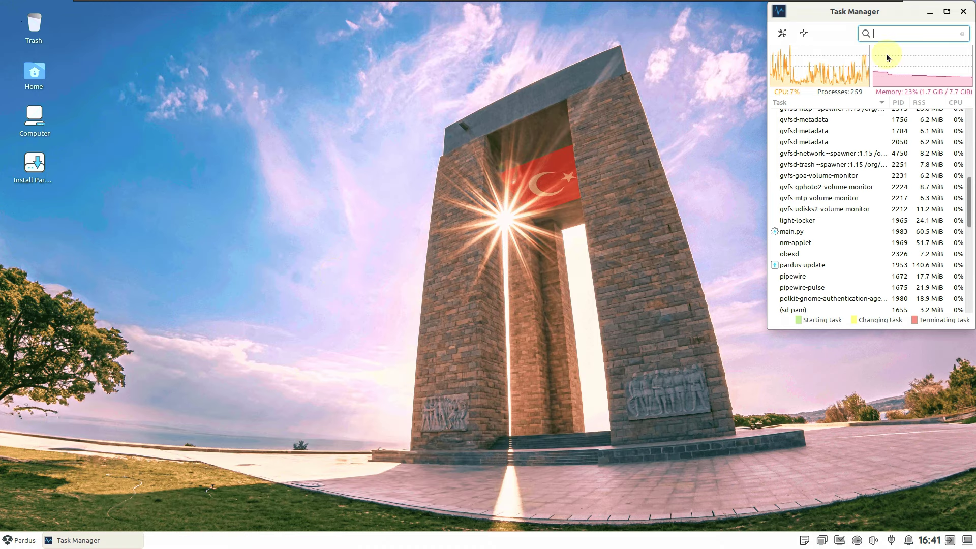
- Maximize Task Manager, look through the remaining running processes, and close it
click(947, 11)
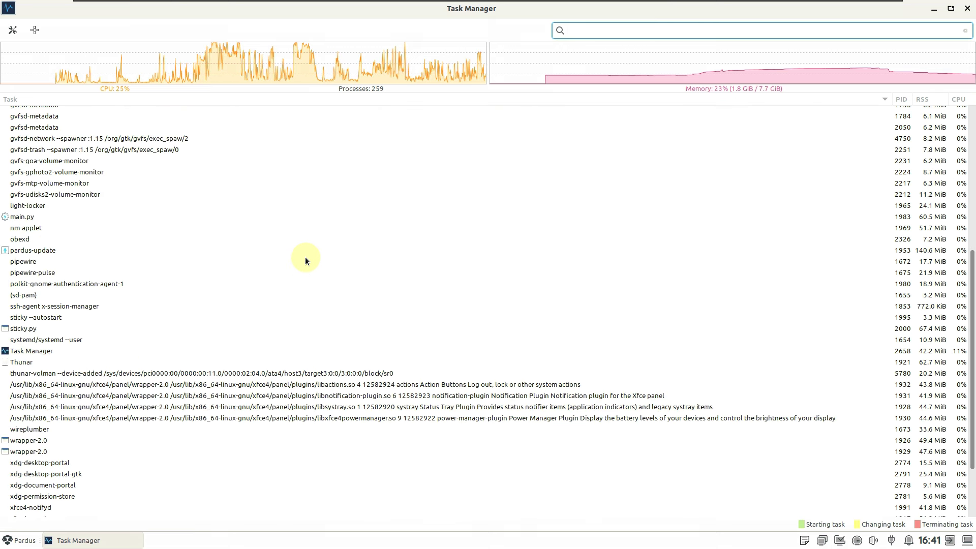
scroll(305, 257, down, 3)
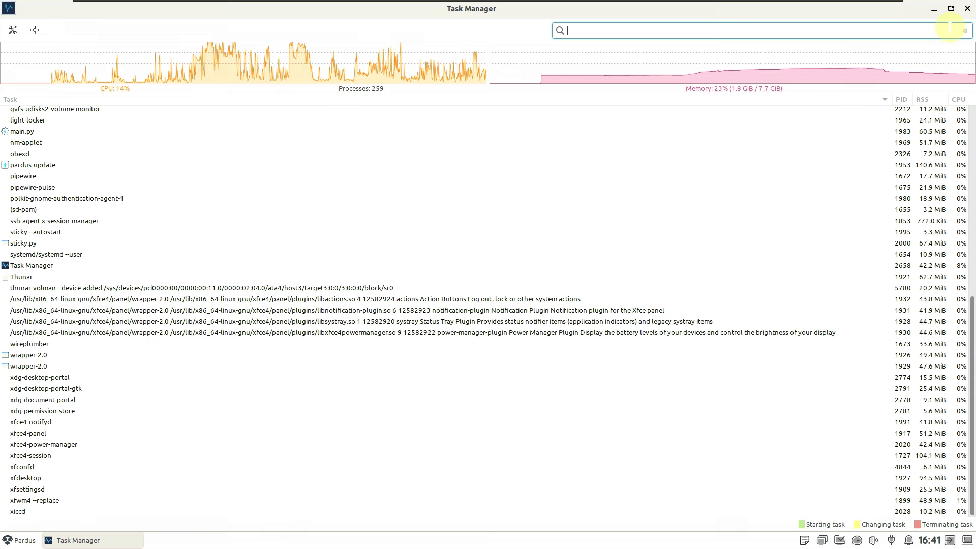
click(968, 8)
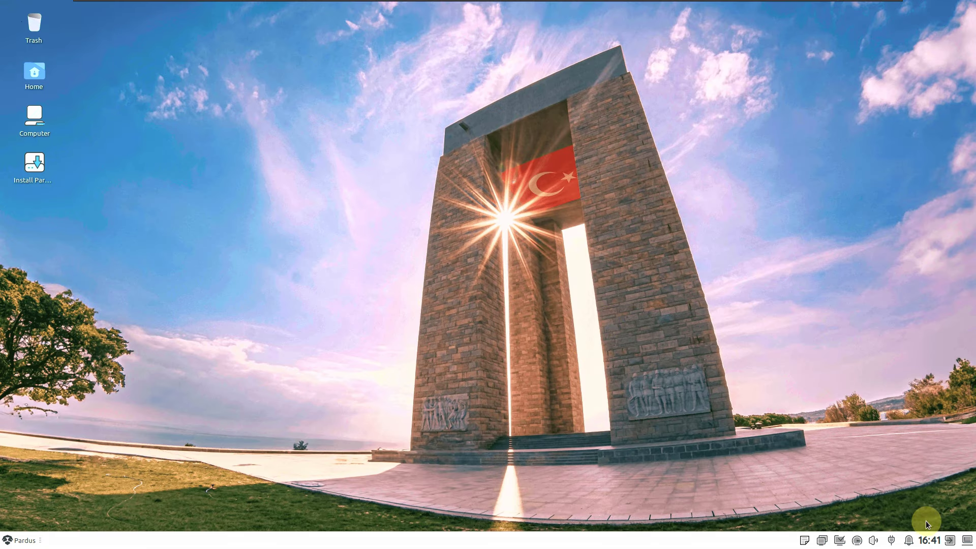
- Shut down the Pardus live session from the log out options
click(950, 540)
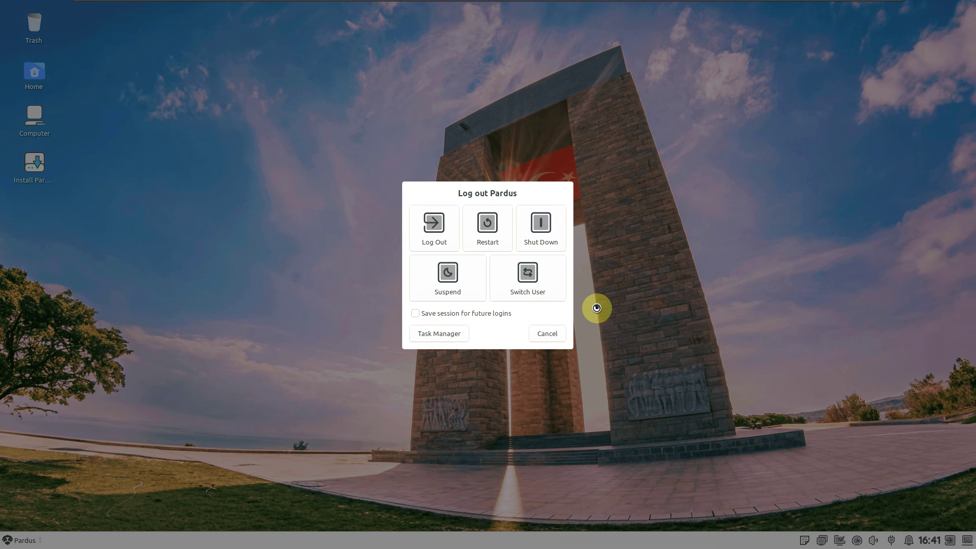
click(551, 245)
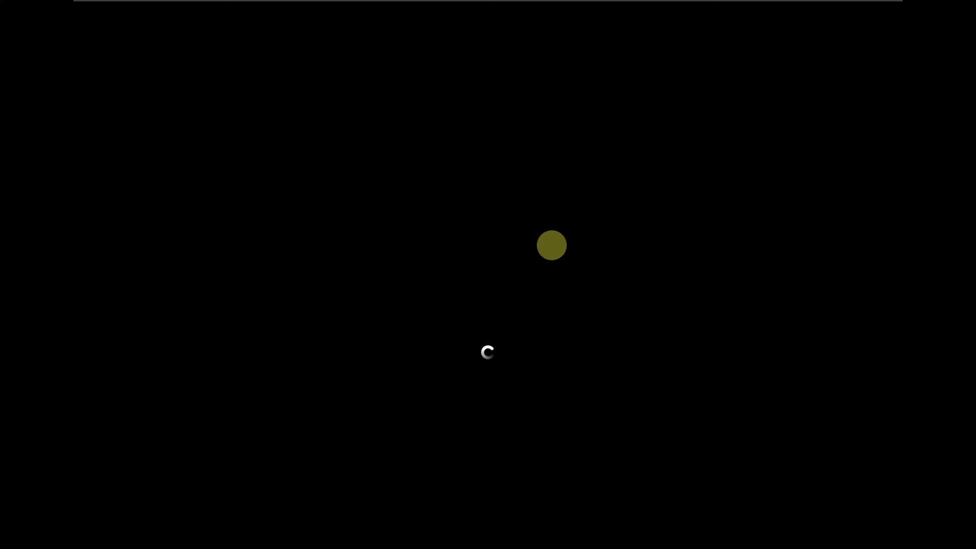